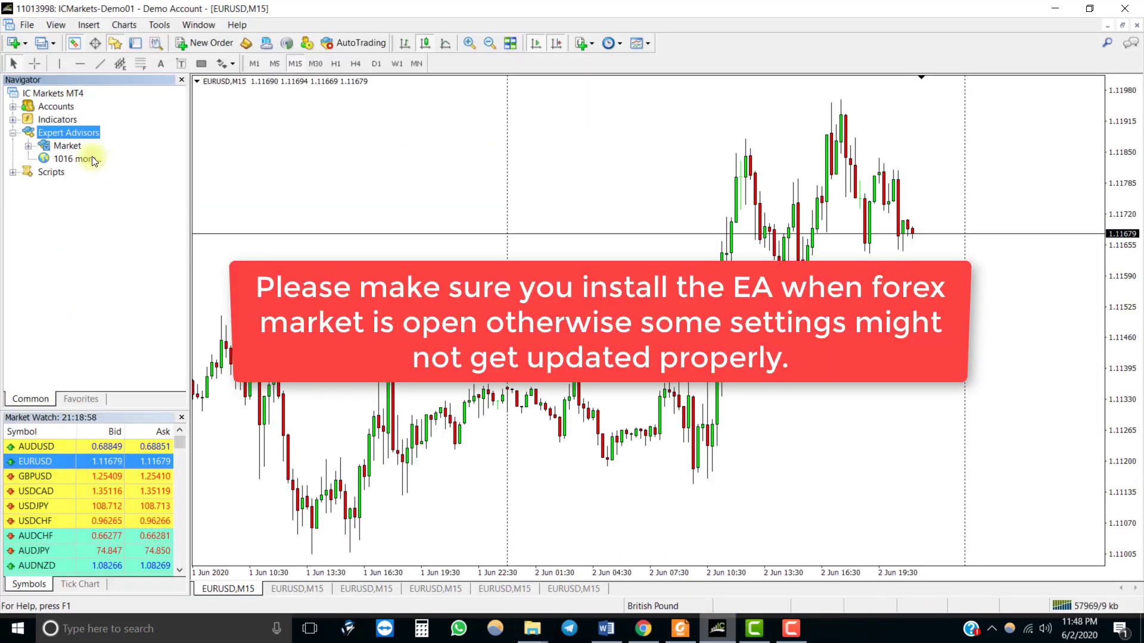
Refresh the Expert Advisors list
right_click(80, 135)
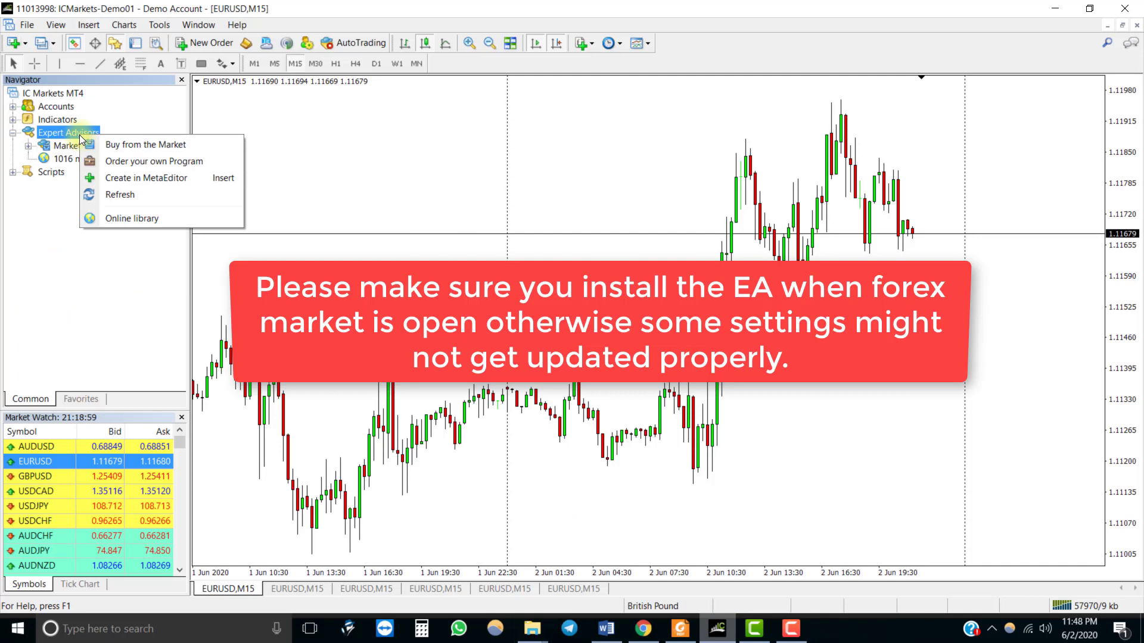
left_click(112, 194)
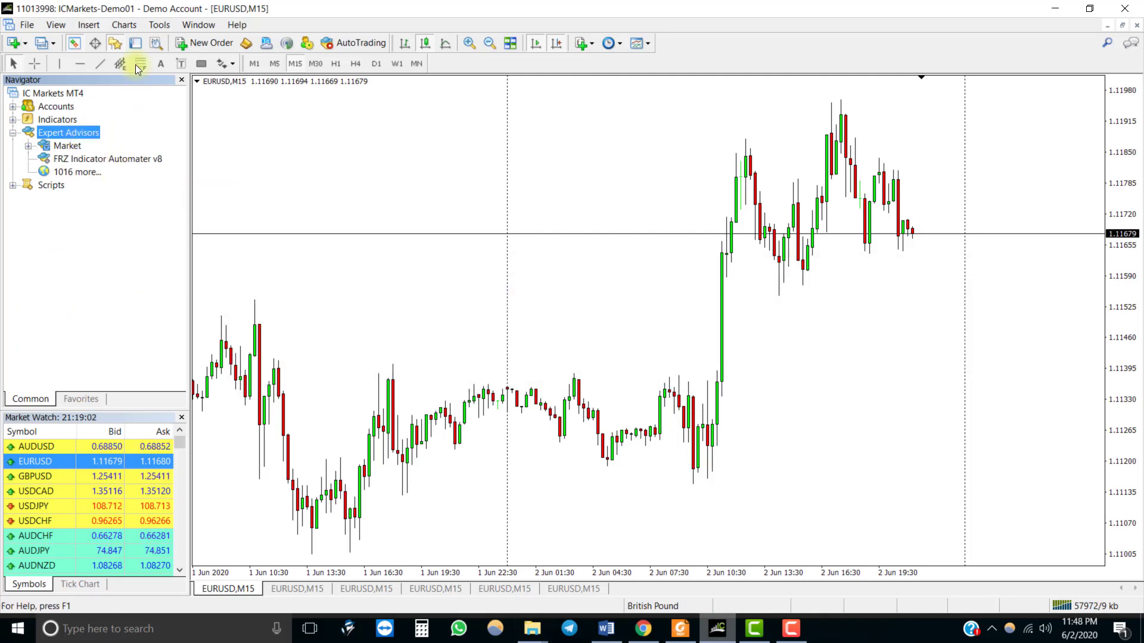
In the program's Expert Advisors options, allow automated trading, DLL imports and WebRequest for listed URLs
left_click(166, 22)
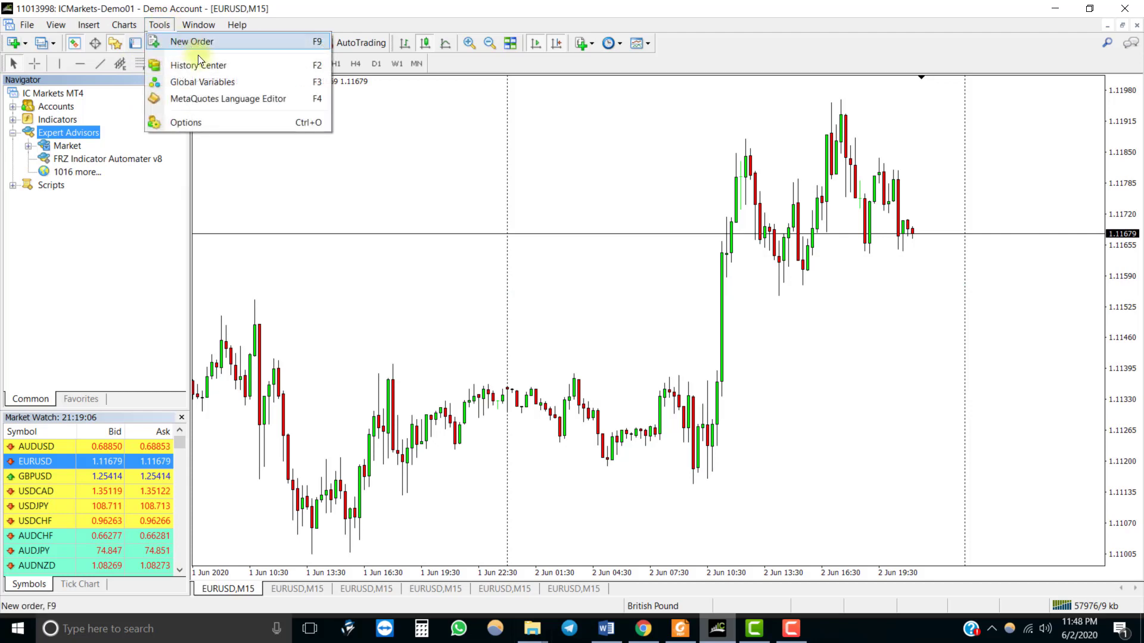
left_click(205, 122)
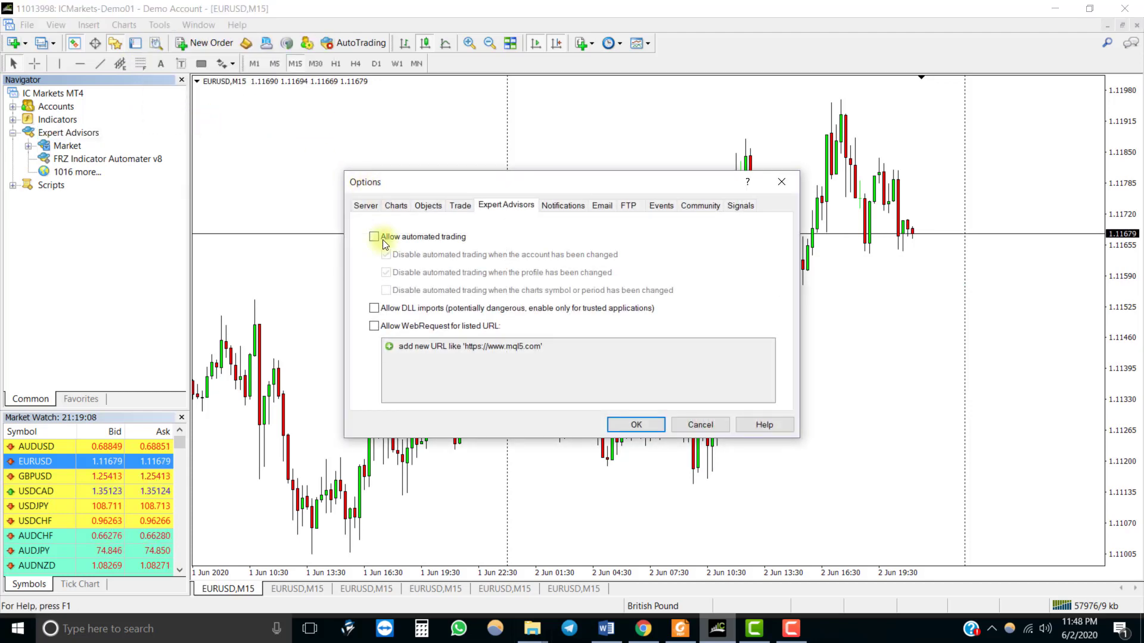
left_click(375, 237)
left_click(374, 308)
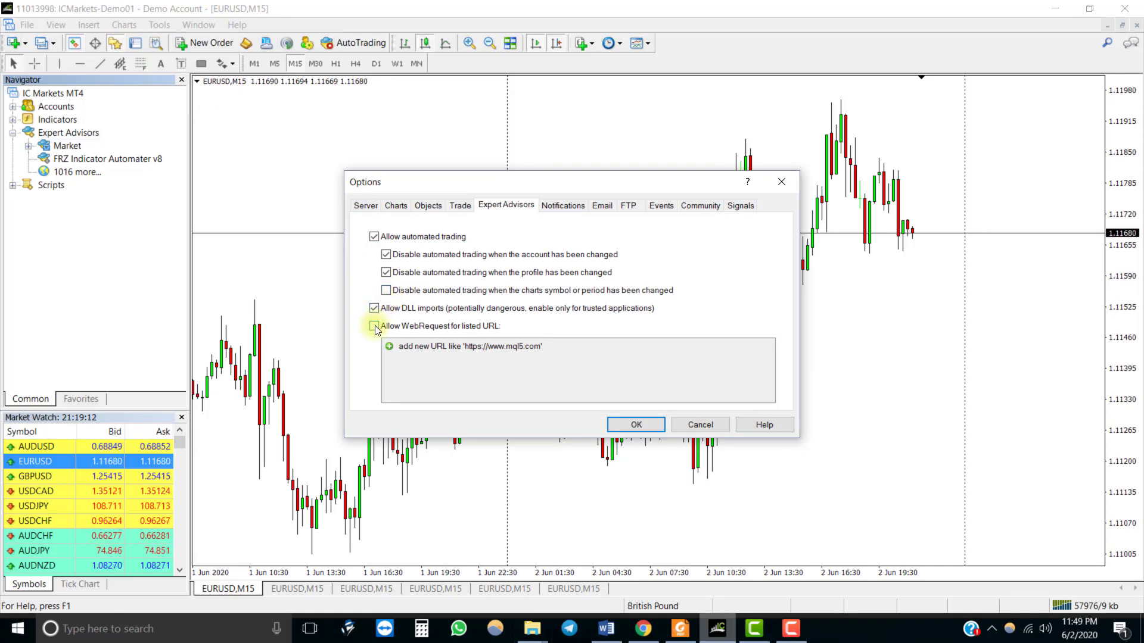
left_click(375, 326)
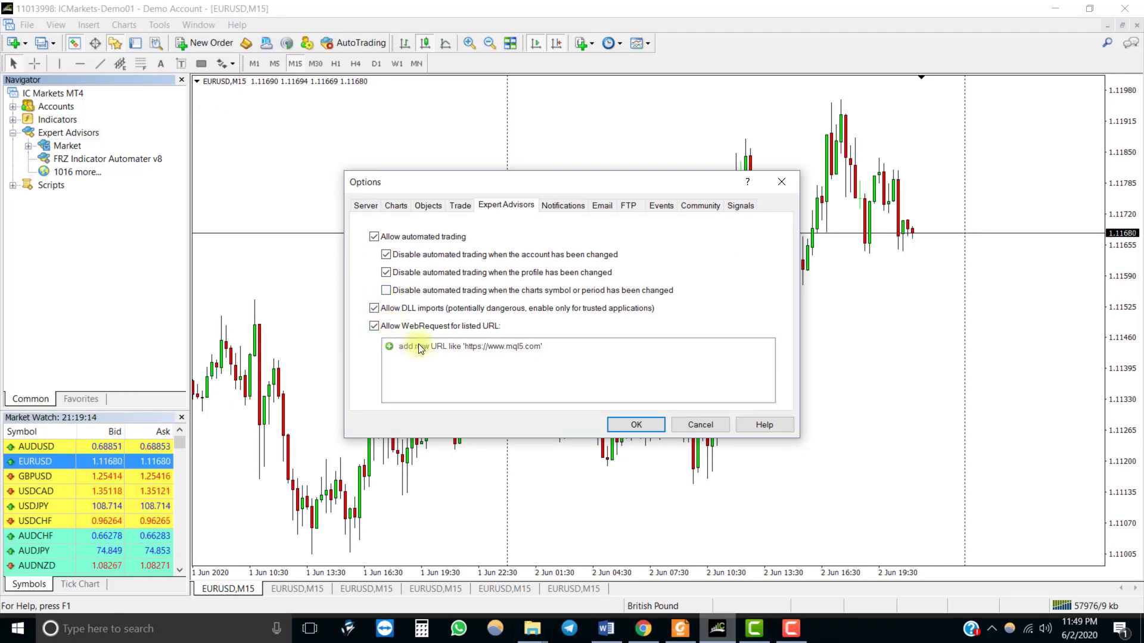
left_click(681, 629)
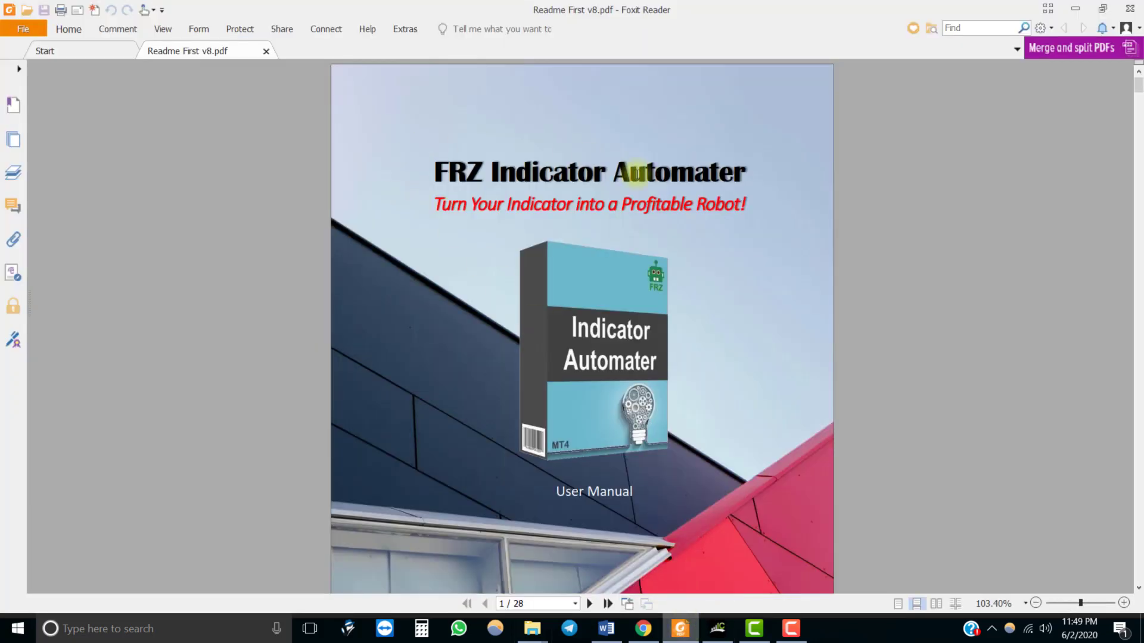
scroll(484, 235, "down", 10)
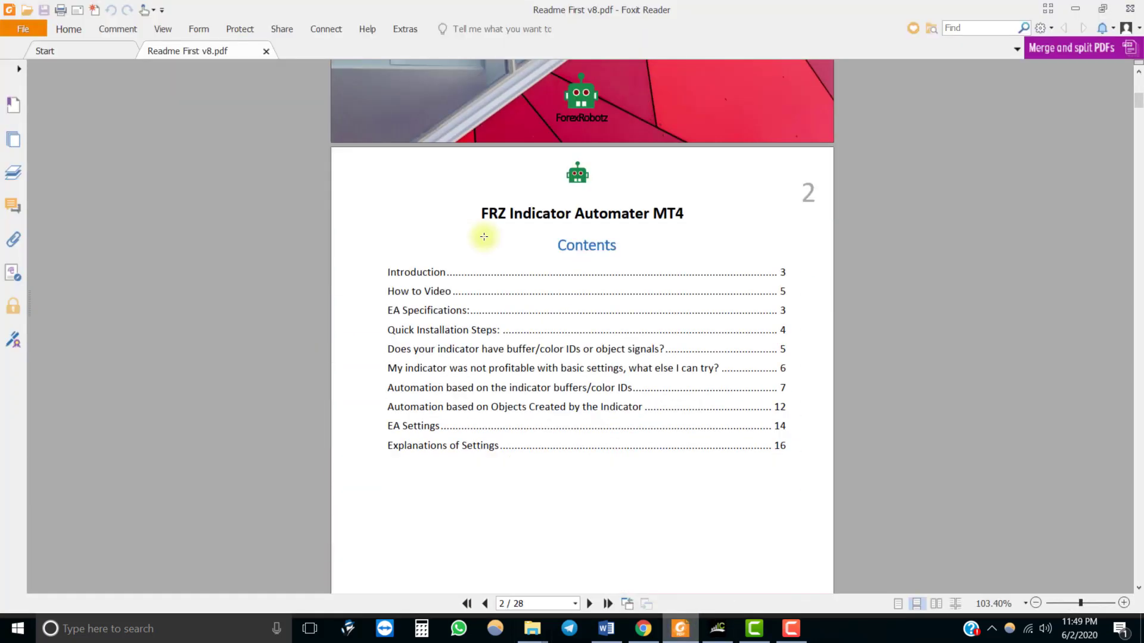
scroll(414, 296, "down", 15)
left_click_drag(409, 291, 544, 291)
right_click(544, 292)
left_click(542, 300)
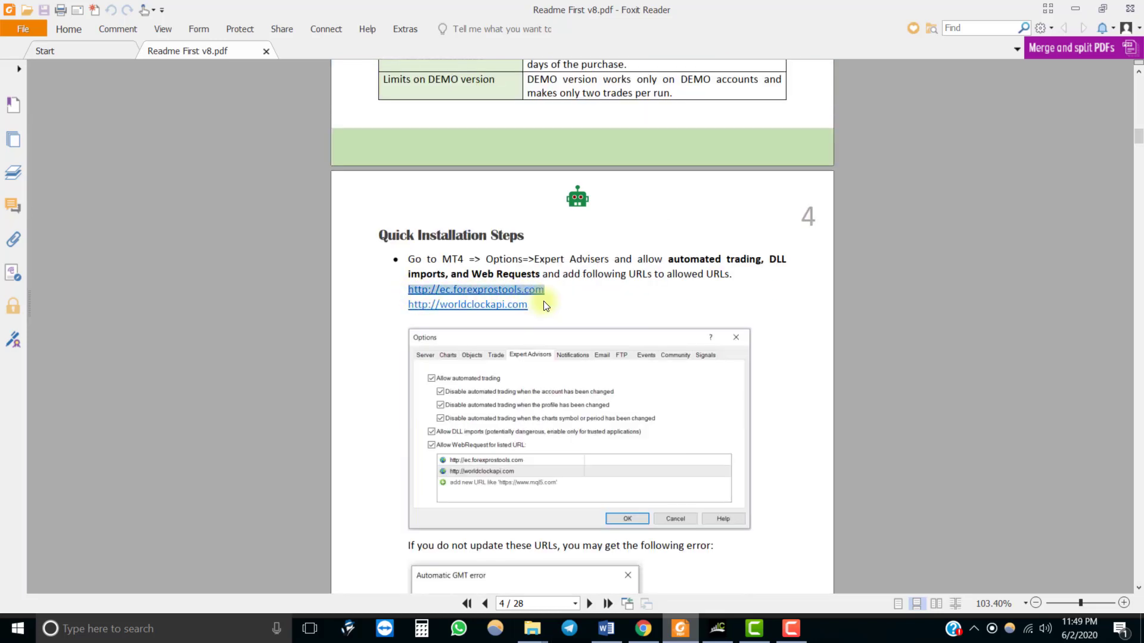
left_click(717, 629)
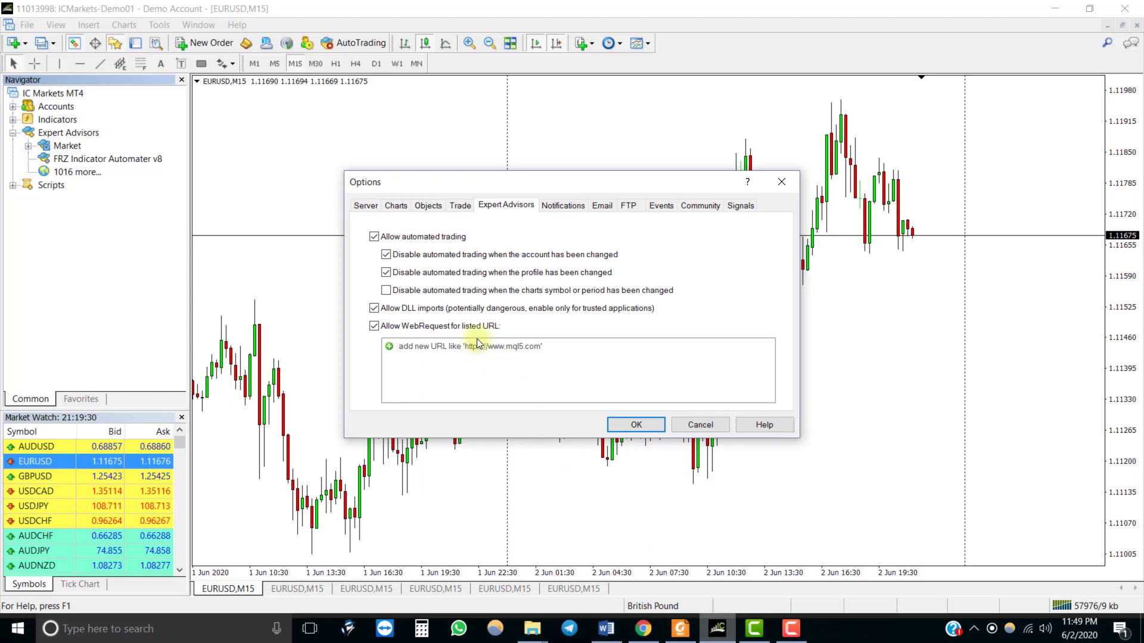
double_click(473, 355)
key("ctrl+v")
key("Return")
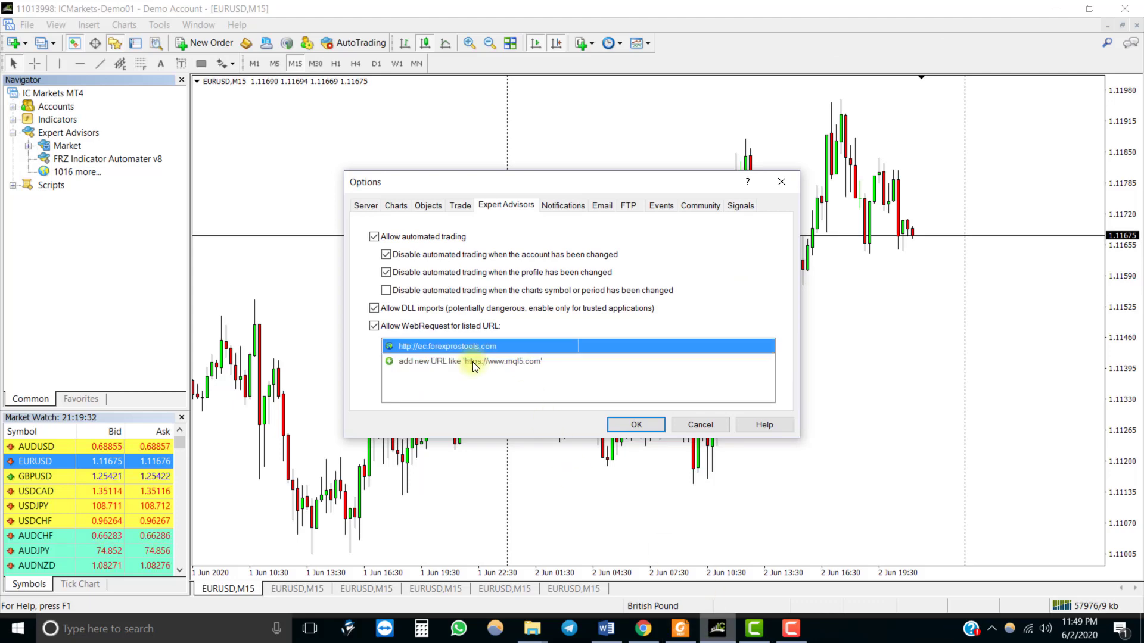
left_click(679, 628)
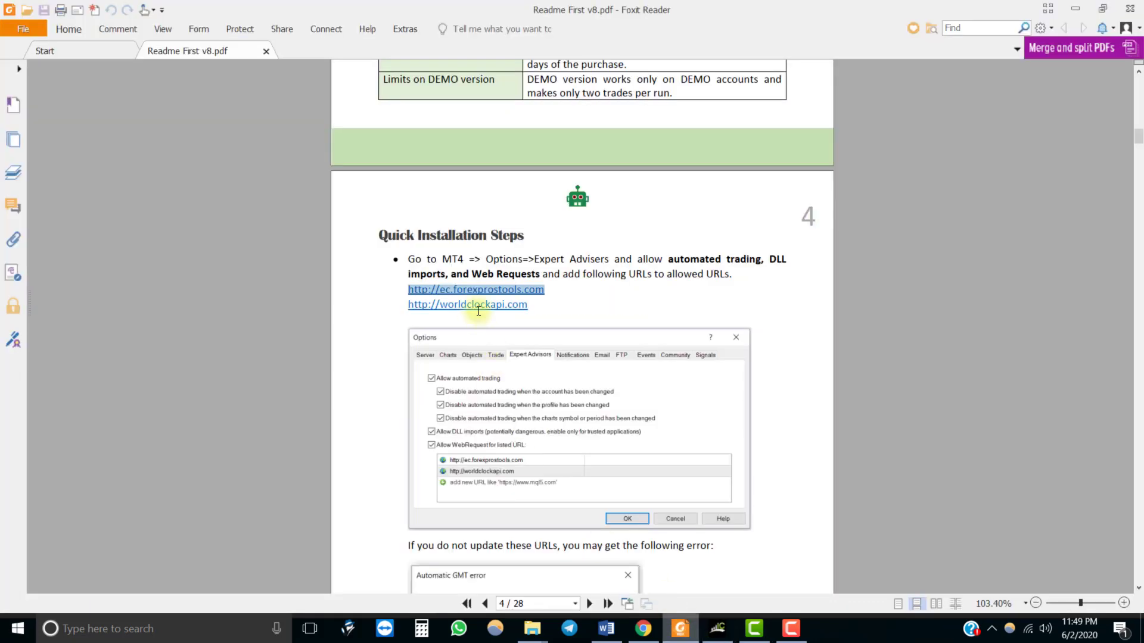
left_click_drag(408, 304, 527, 309)
right_click(504, 305)
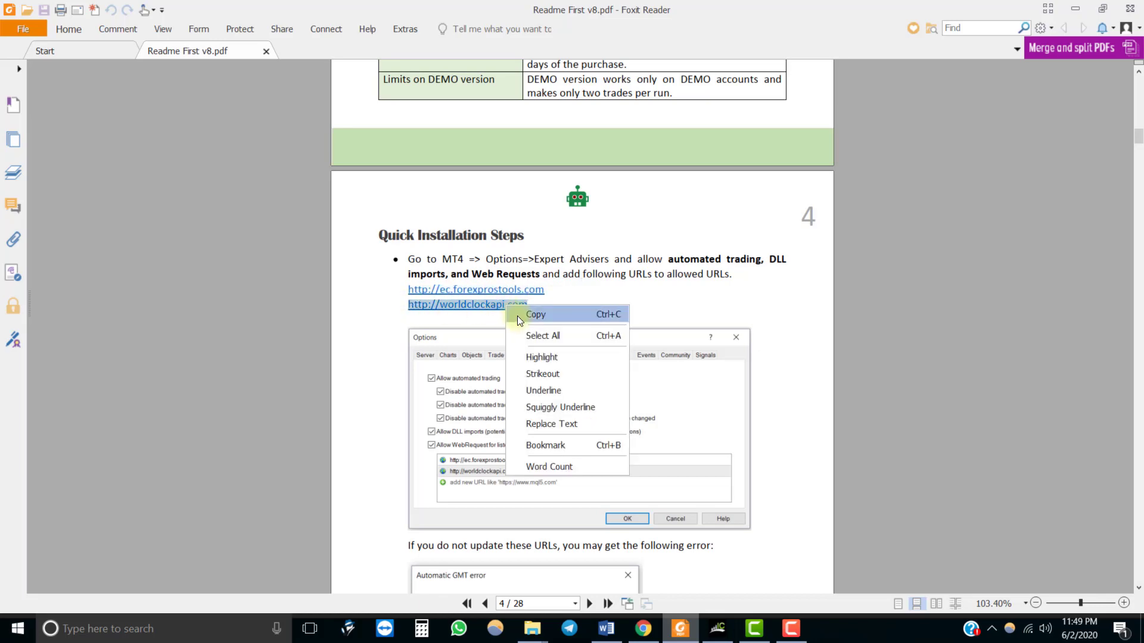
left_click(524, 314)
left_click(717, 628)
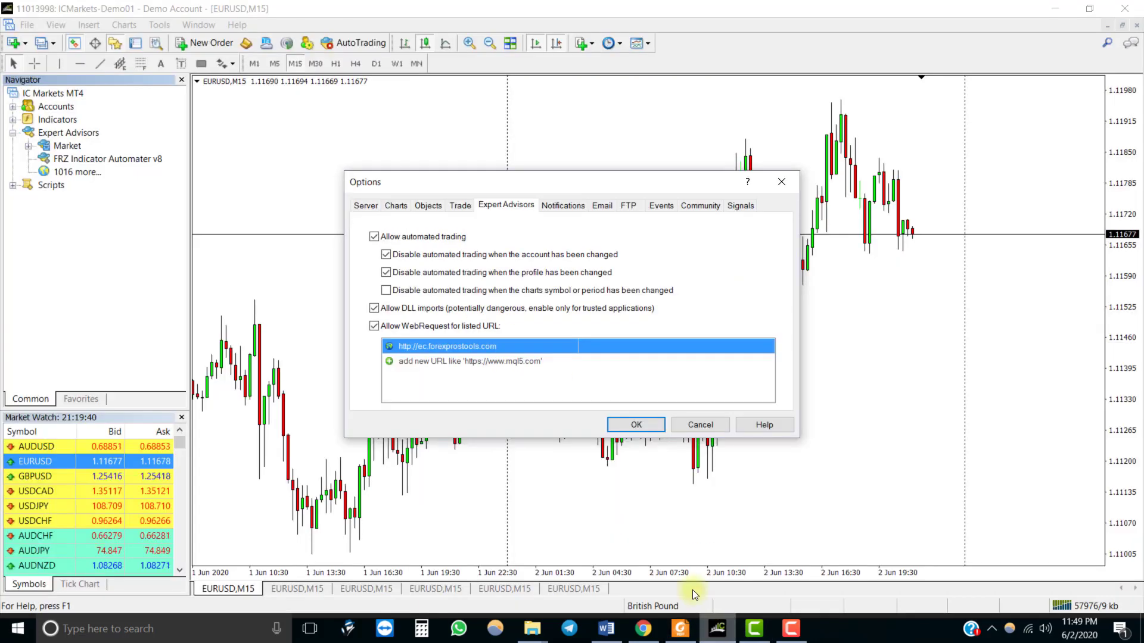
left_click(507, 361)
key("ctrl+v")
key("Return")
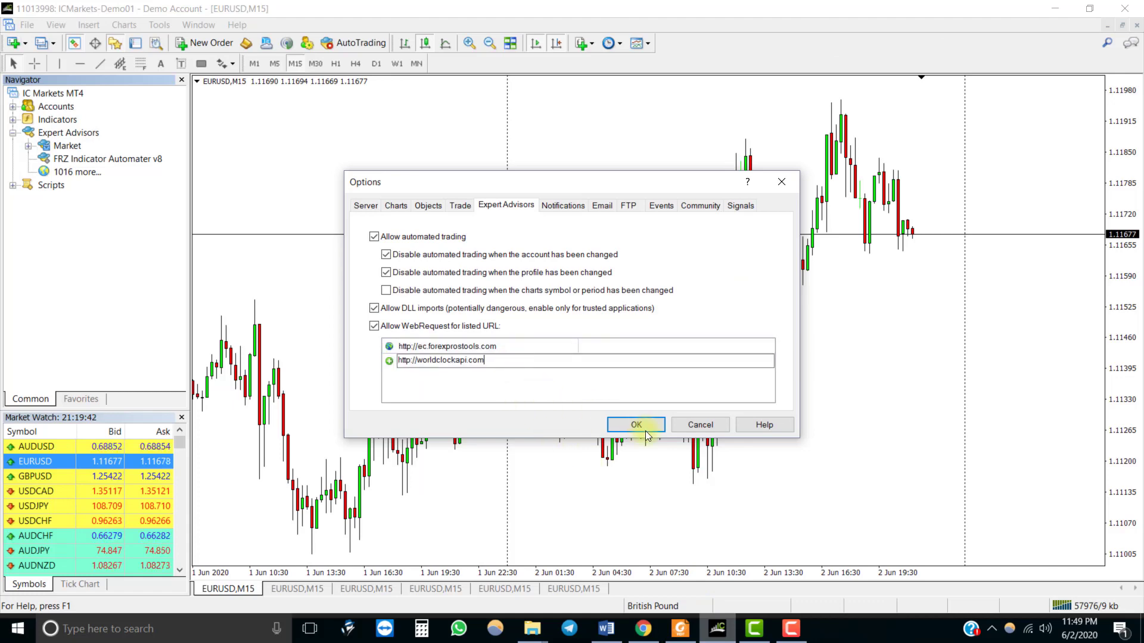
left_click(637, 424)
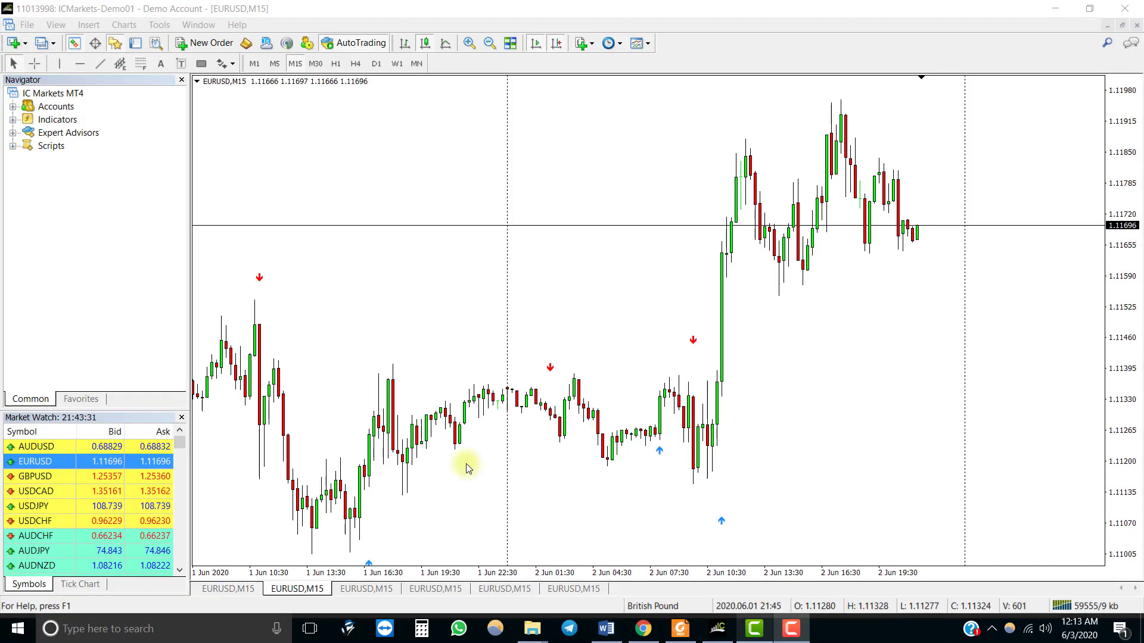
Check which indicators are attached to the EURUSD M15 chart
right_click(314, 263)
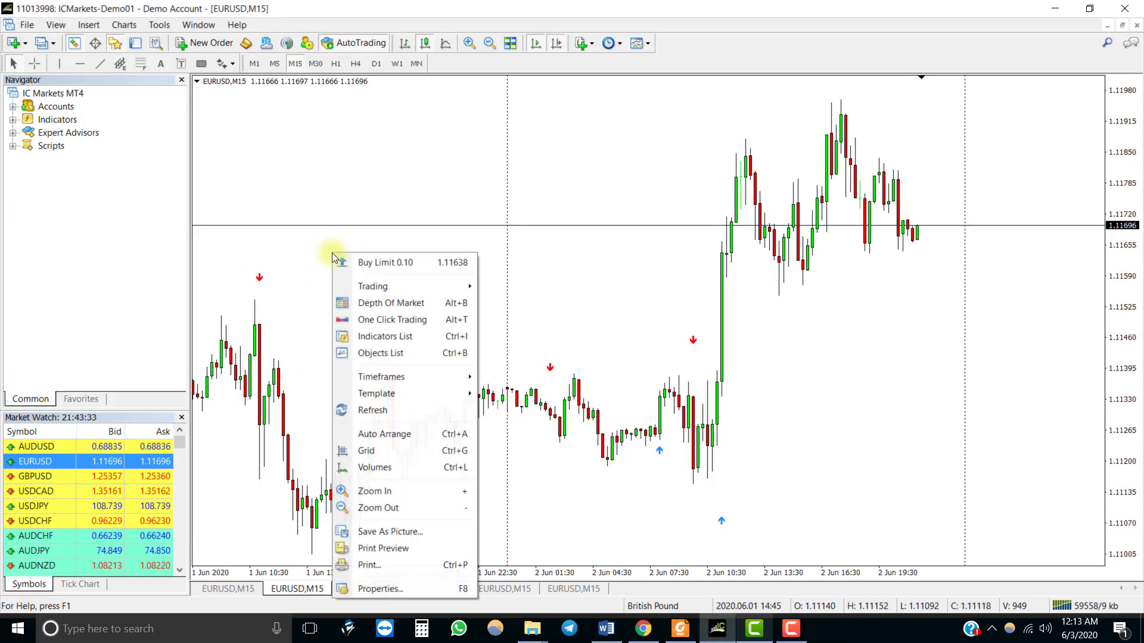
left_click(383, 331)
left_click(554, 211)
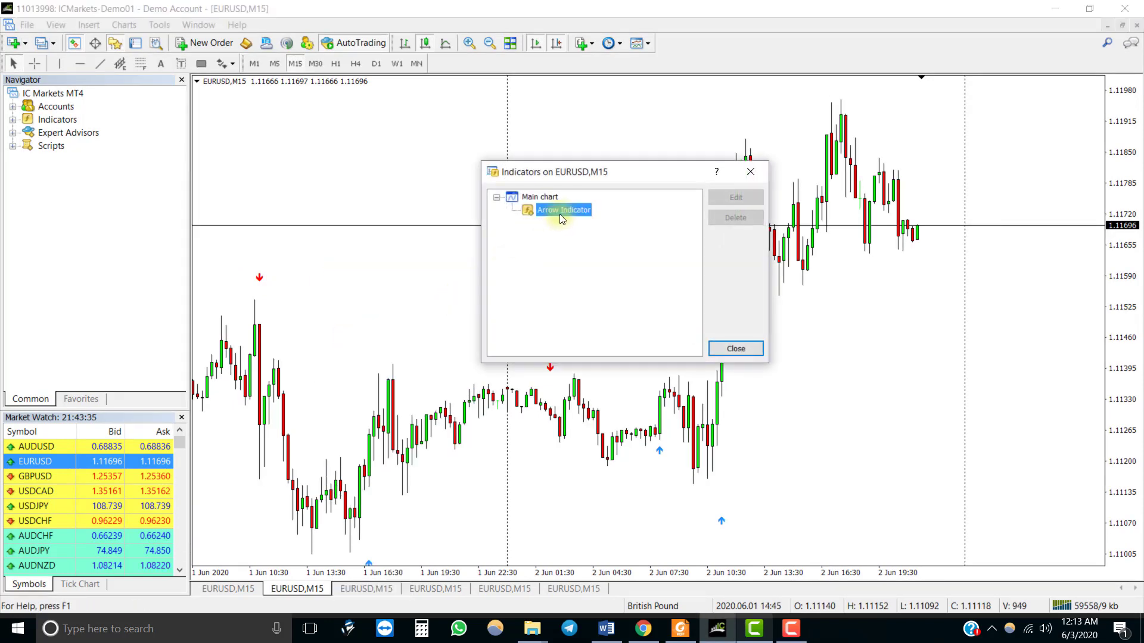
left_click(741, 349)
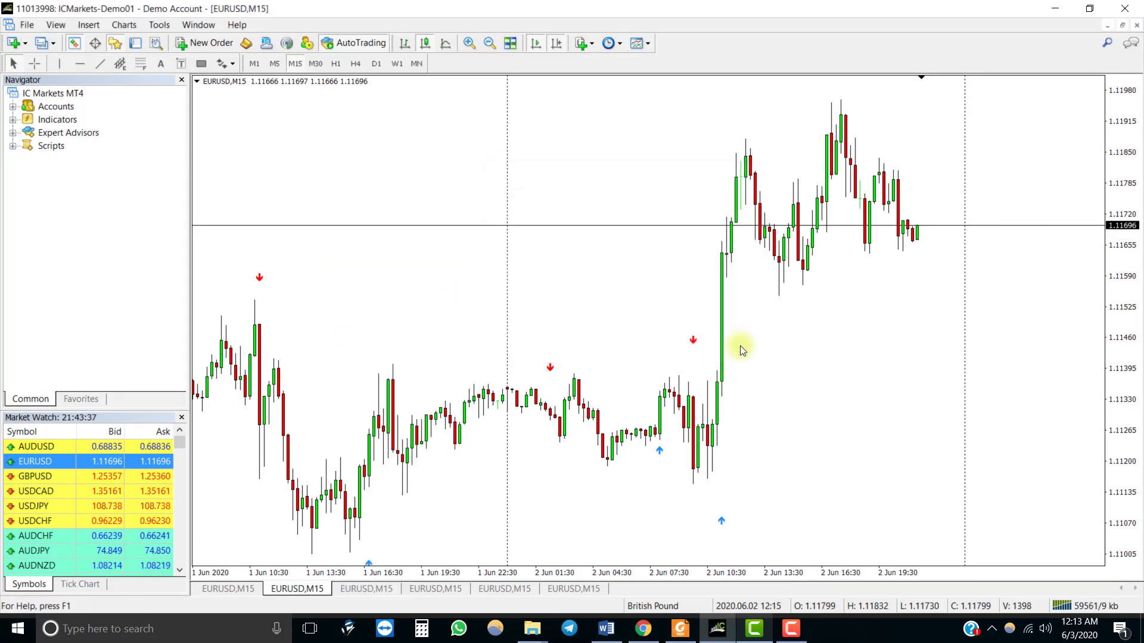
Open the Arrow Indicator's color settings from the chart's indicator list and inspect entries 2 and 3
right_click(582, 267)
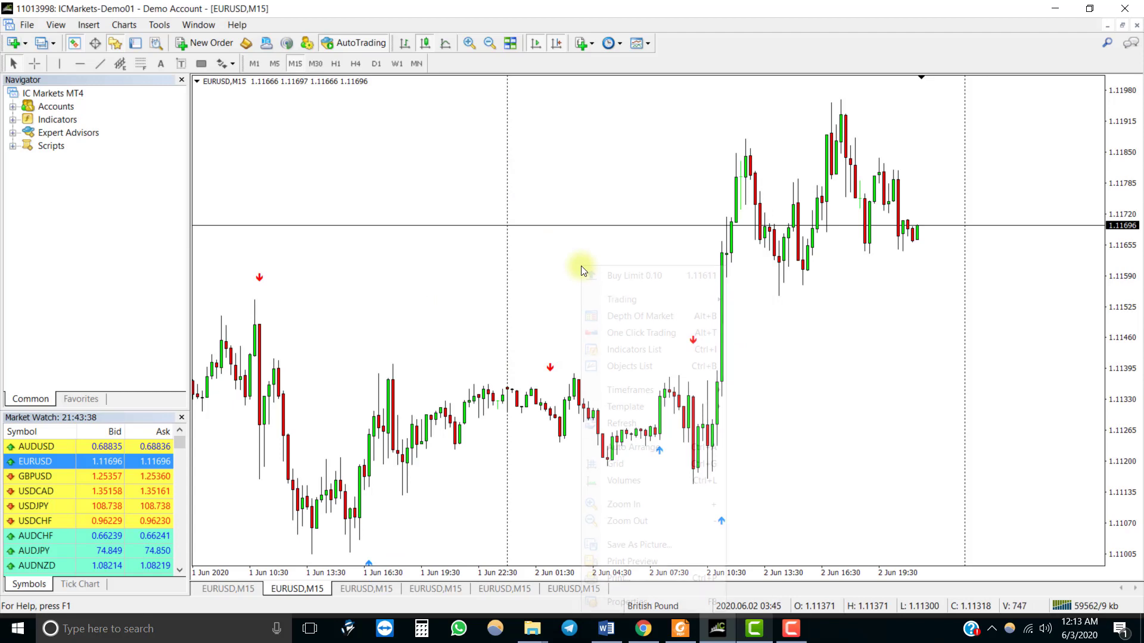
left_click(631, 350)
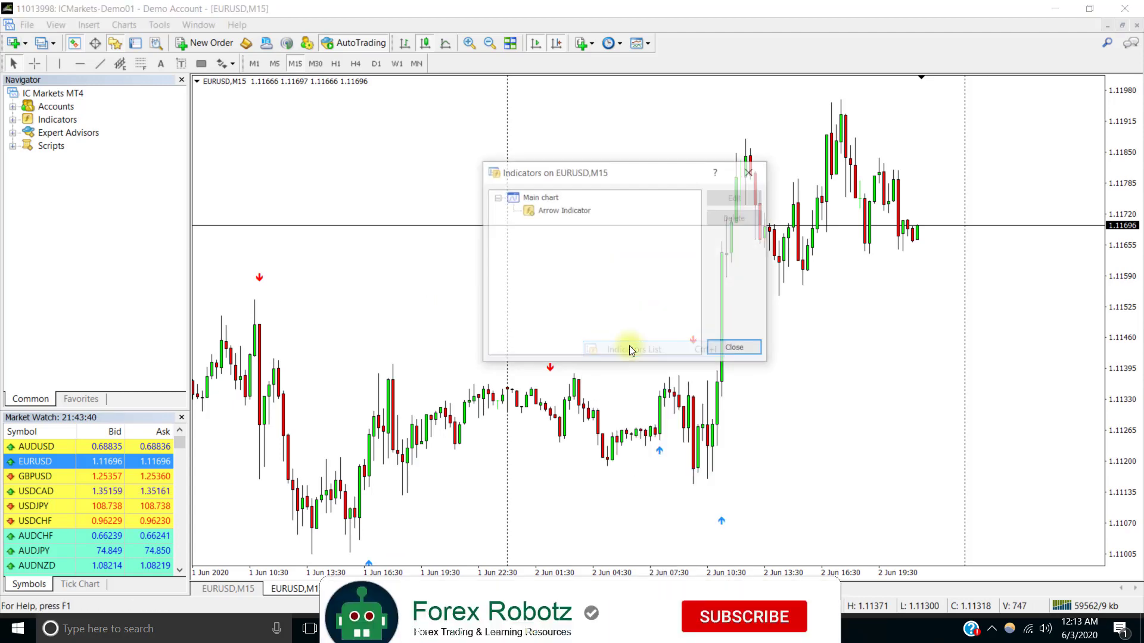
double_click(580, 211)
left_click(578, 131)
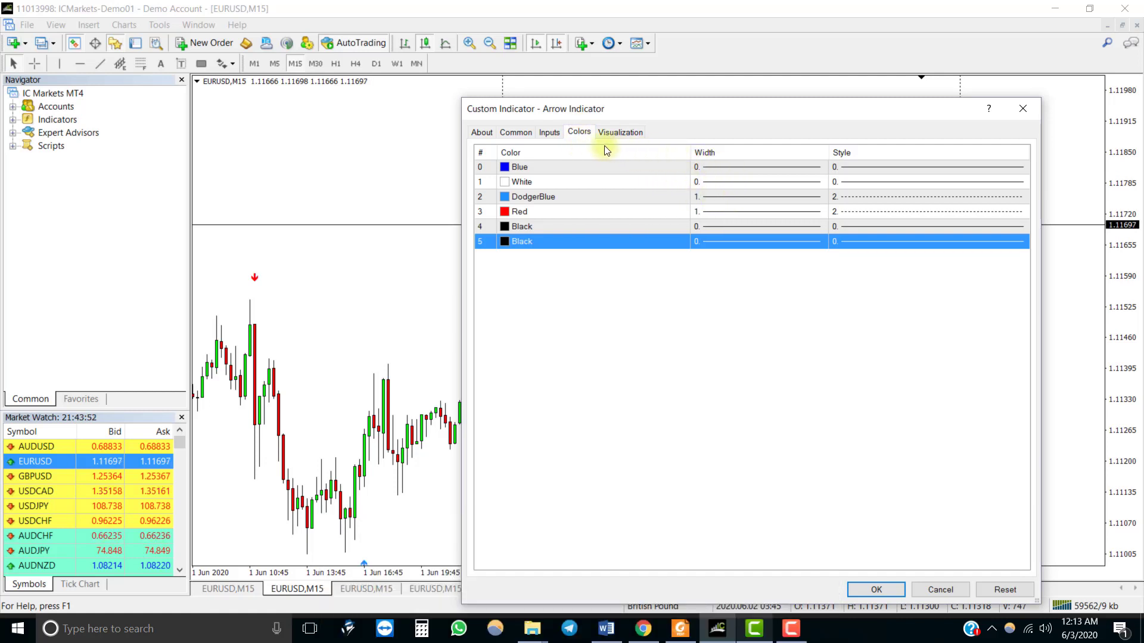
left_click(618, 197)
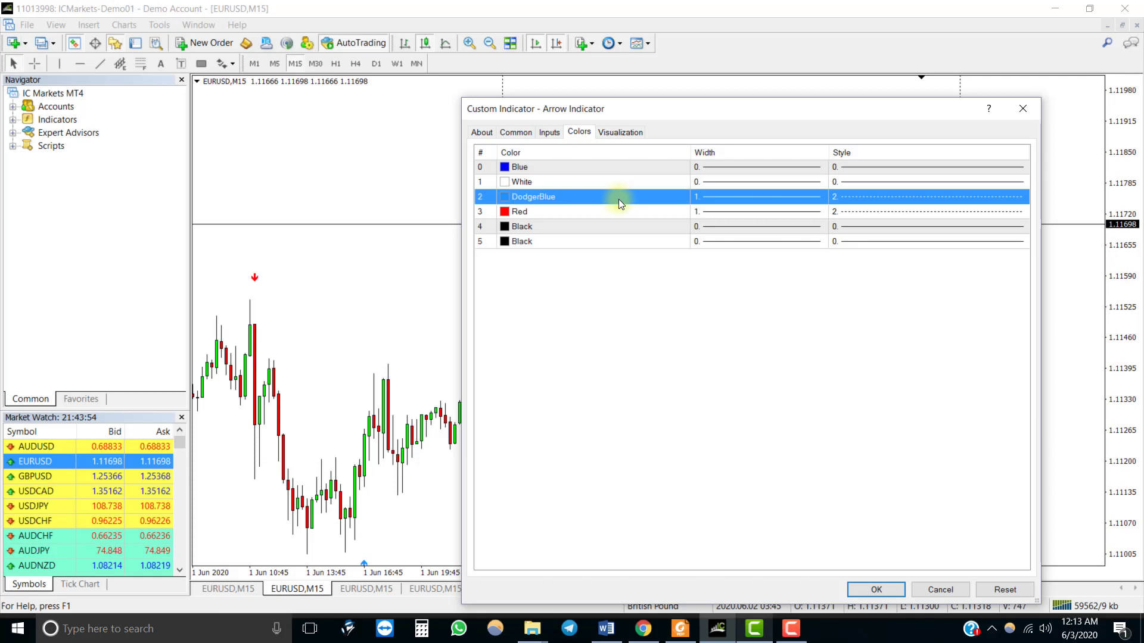
left_click(621, 212)
Set the Arrow Indicator's color 2 to Aqua and color 3 to Magenta, and apply the changes to the chart
left_click(683, 196)
left_click(685, 195)
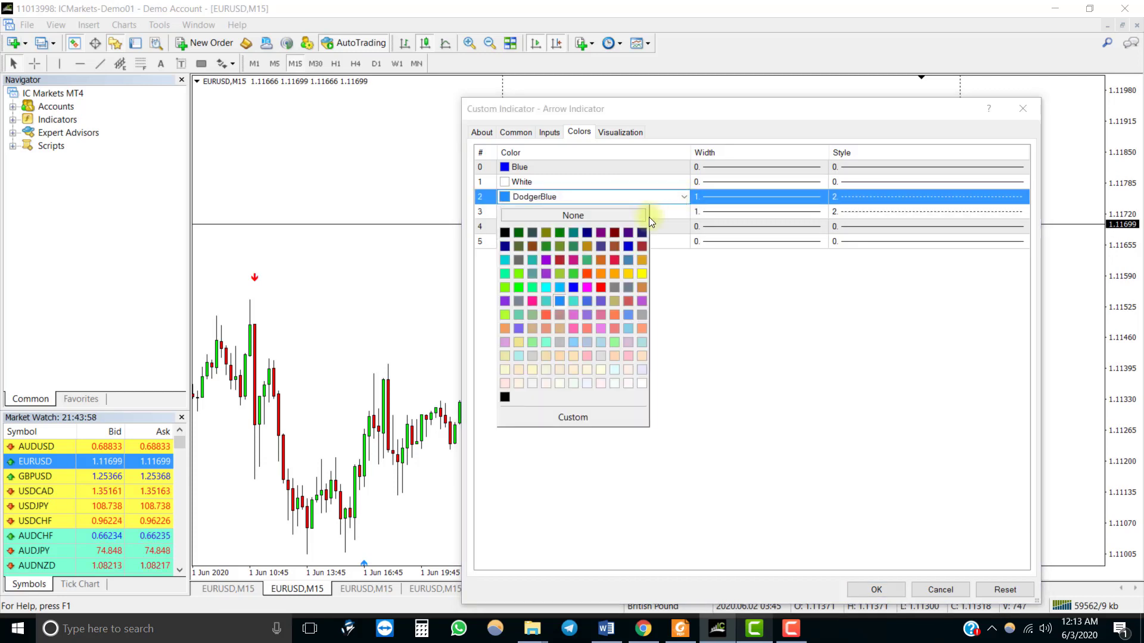
left_click(546, 289)
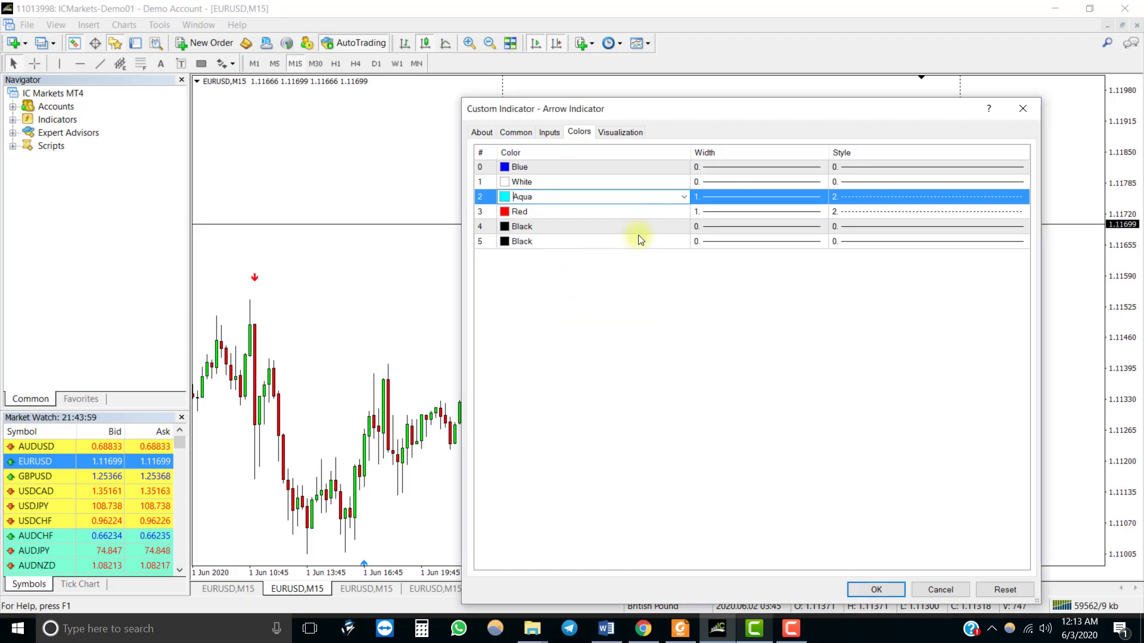
left_click(677, 212)
left_click(677, 212)
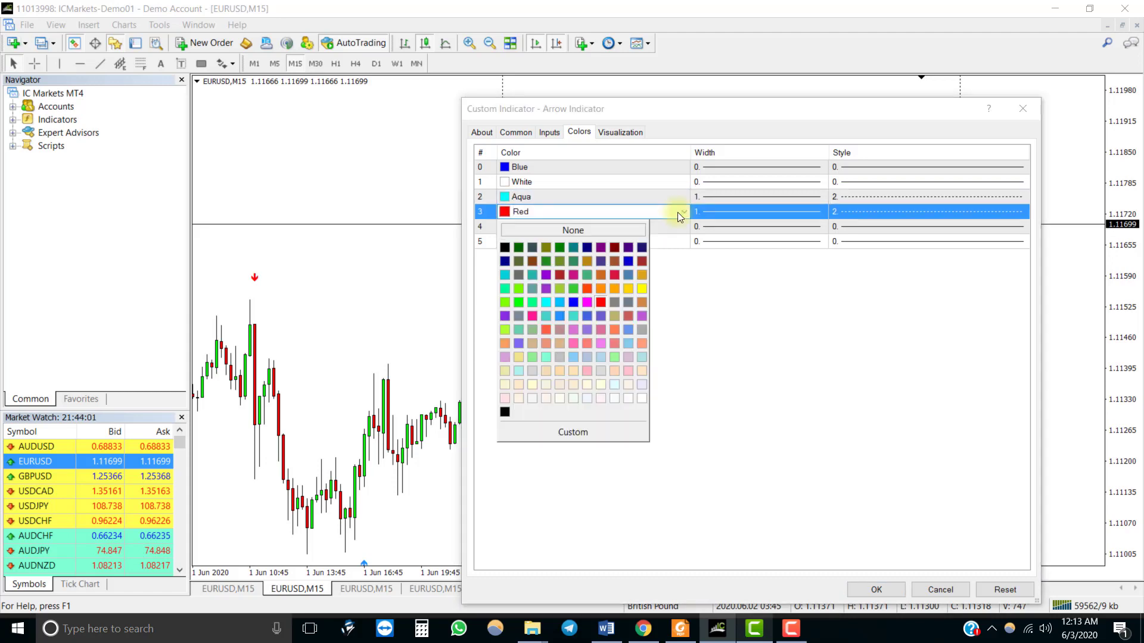
left_click(587, 303)
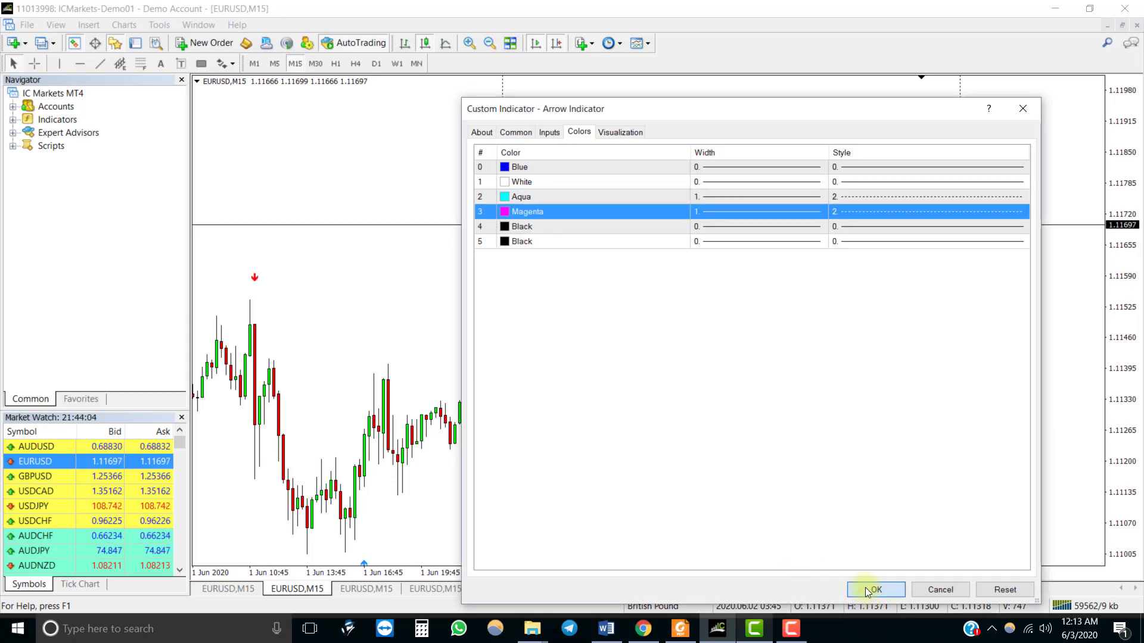
left_click(867, 590)
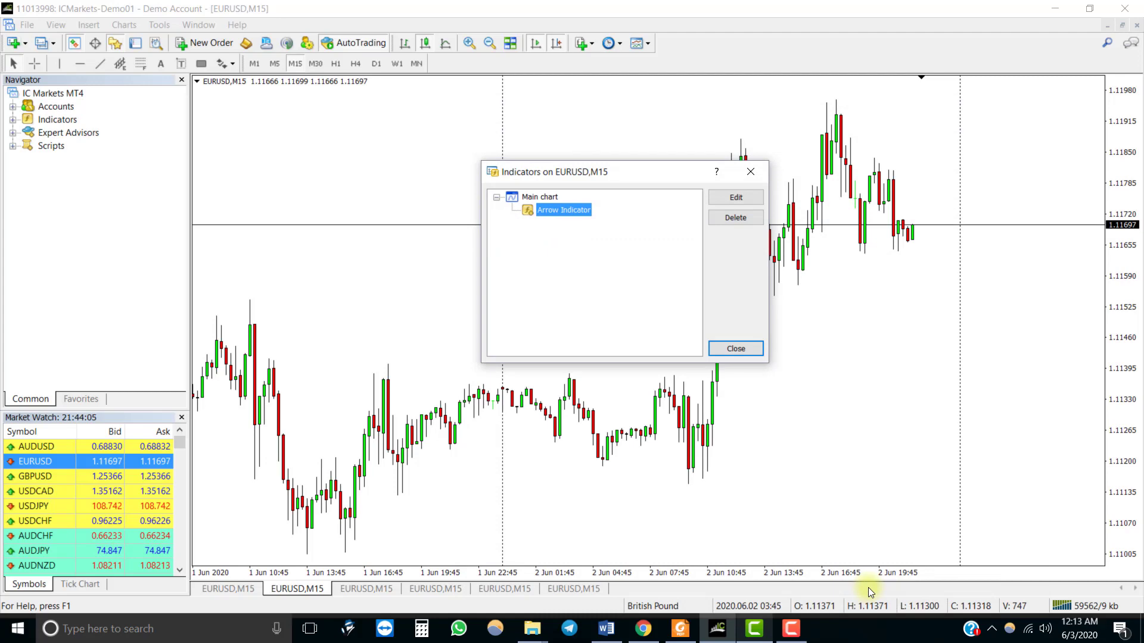
left_click(757, 350)
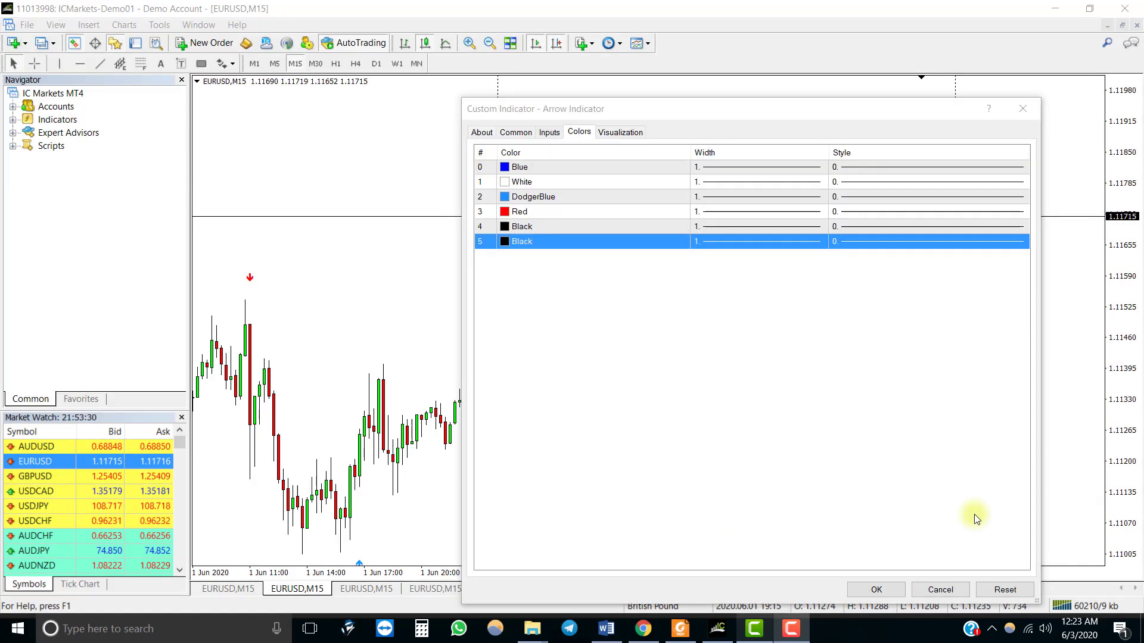
Examine the ID numbers of the DodgerBlue and Red entries in the Arrow Indicator's color list
left_click(510, 199)
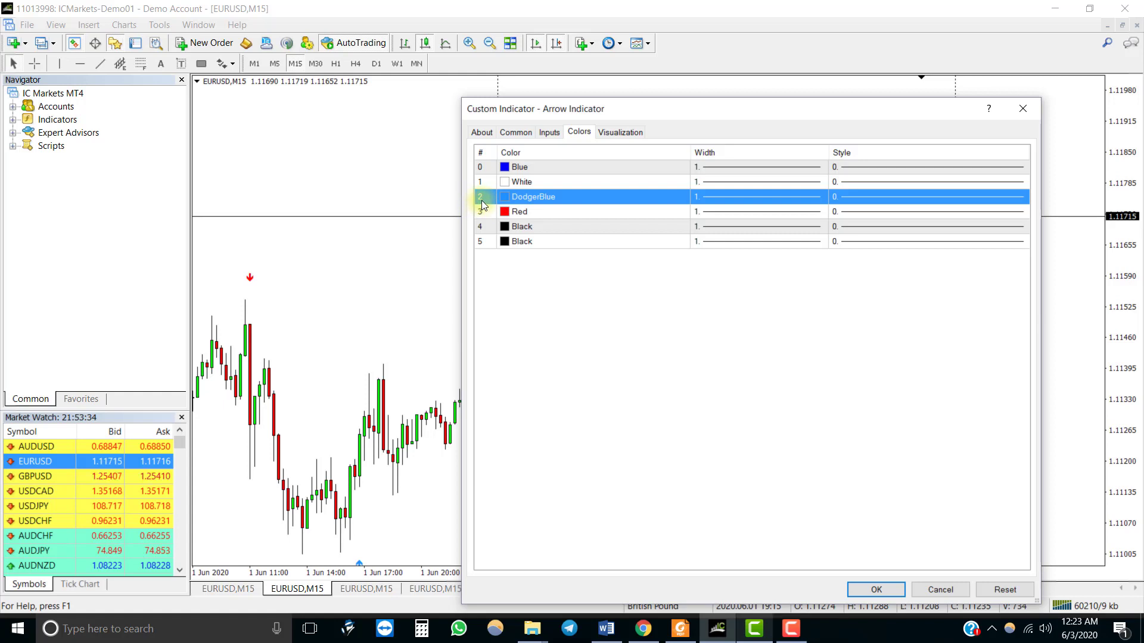
left_click(558, 212)
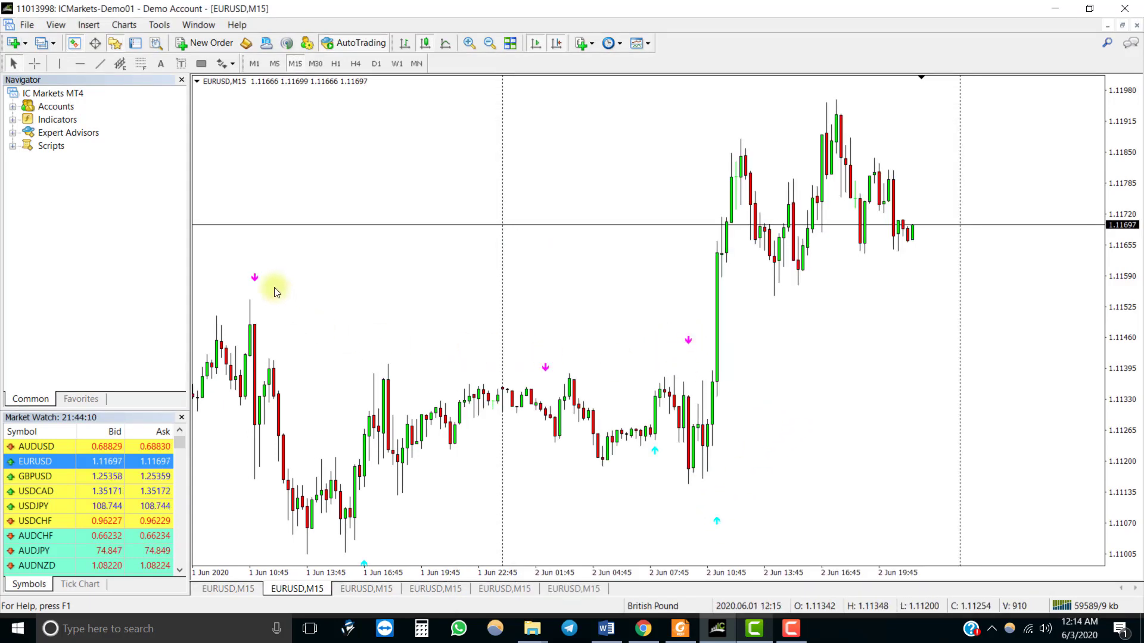
Reset the Arrow Indicator's color settings to their defaults and apply them to the EURUSD M15 chart
right_click(660, 166)
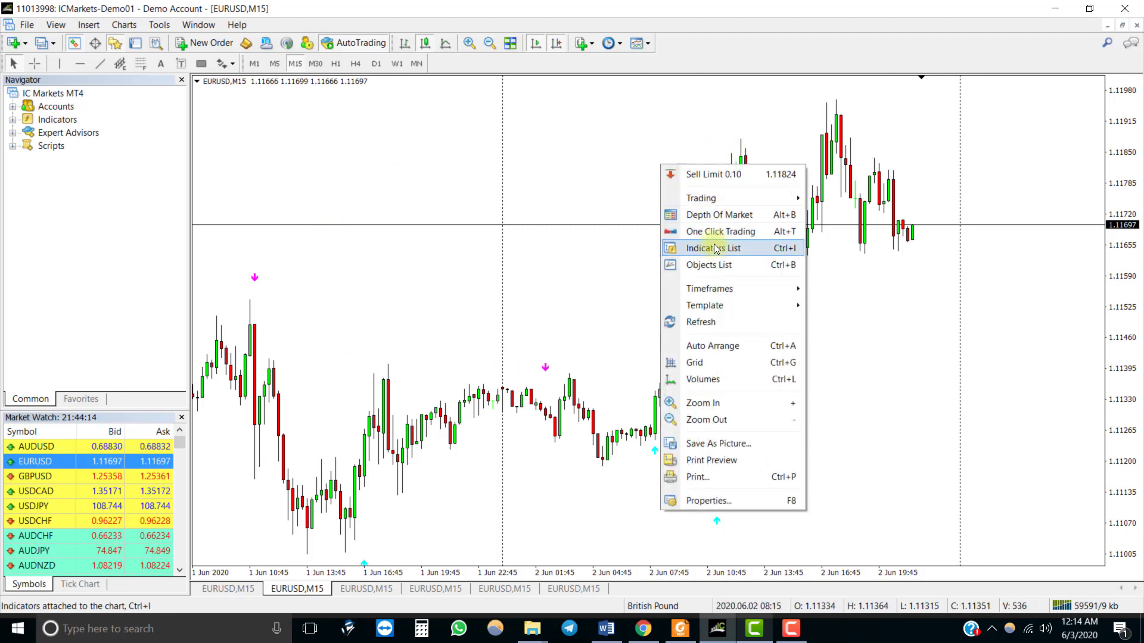
left_click(713, 248)
double_click(581, 212)
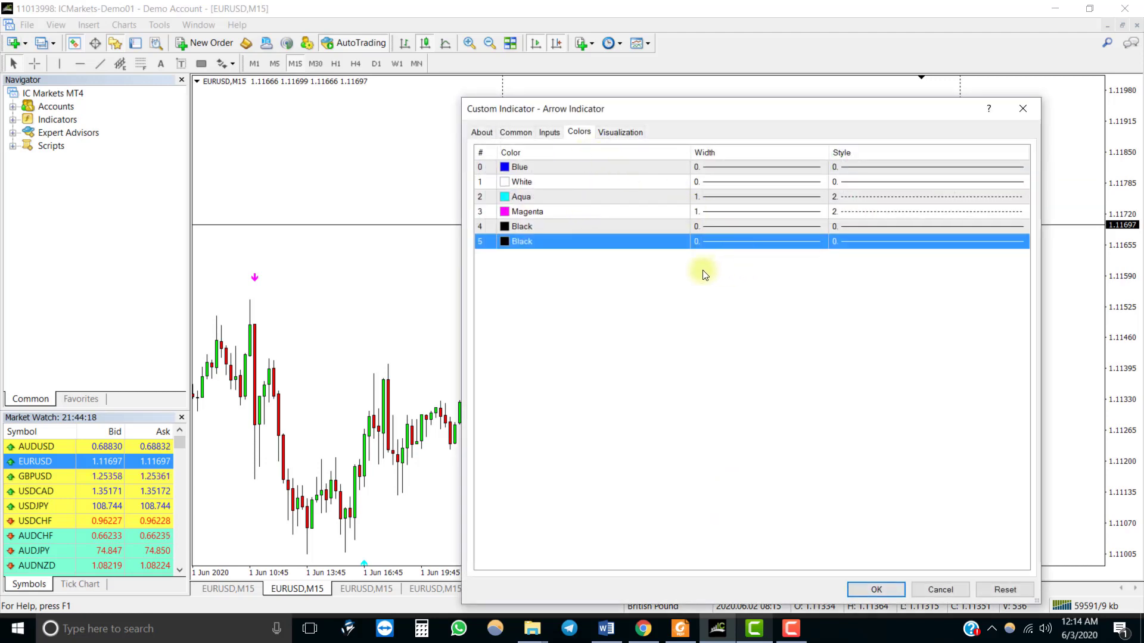
left_click(1011, 591)
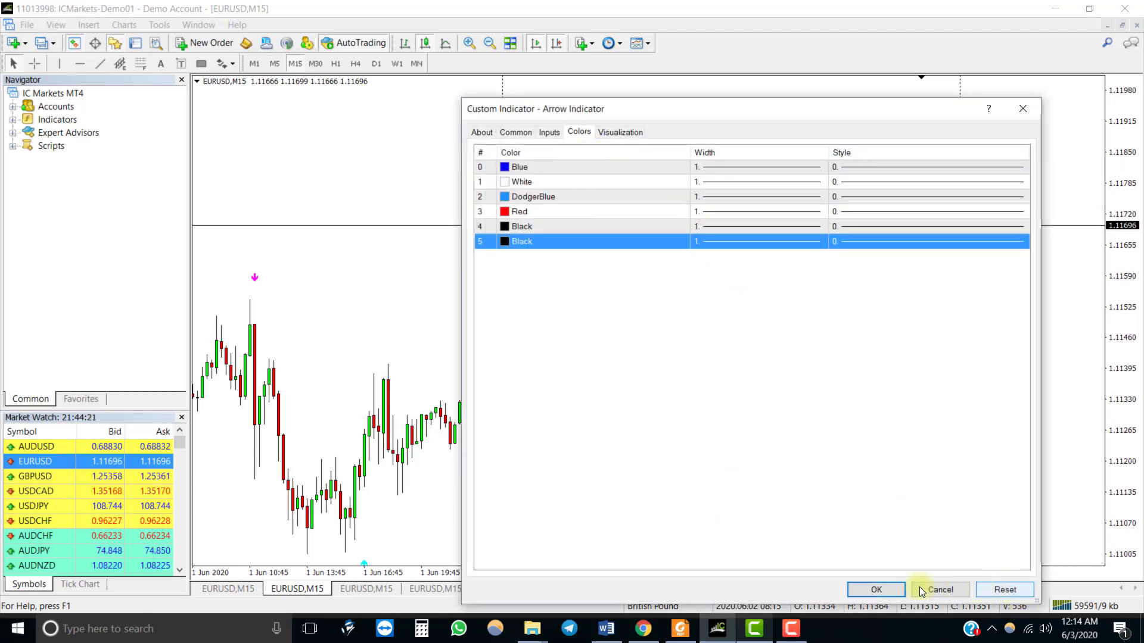
left_click(876, 590)
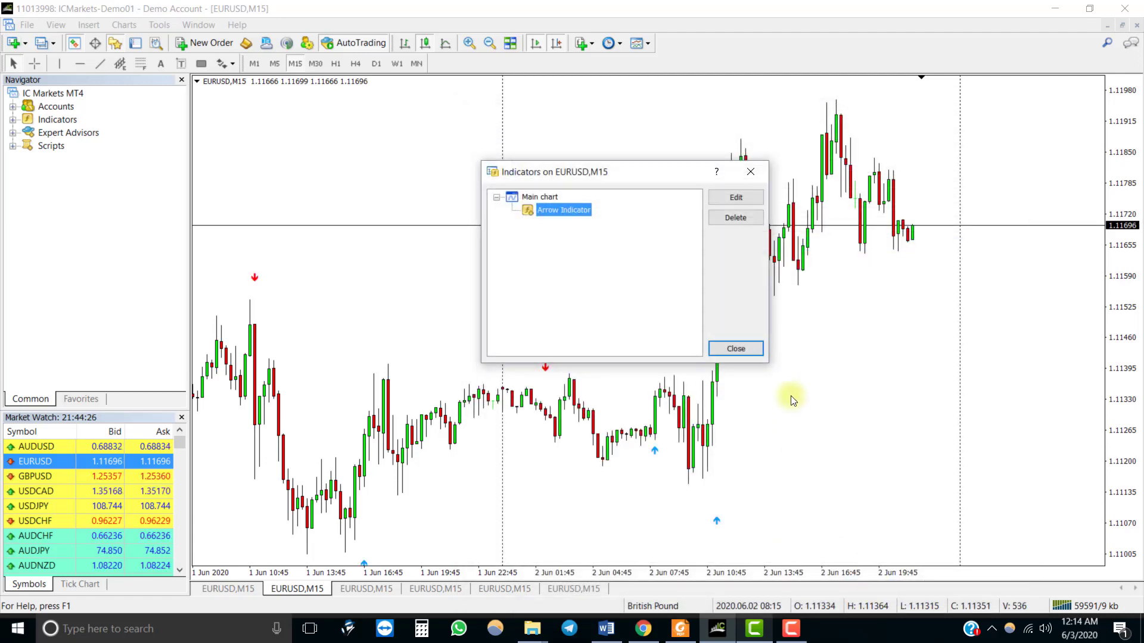
Set color 1 of the Single Line Double Color indicator on its EURUSD M15 chart to Magenta
left_click(736, 349)
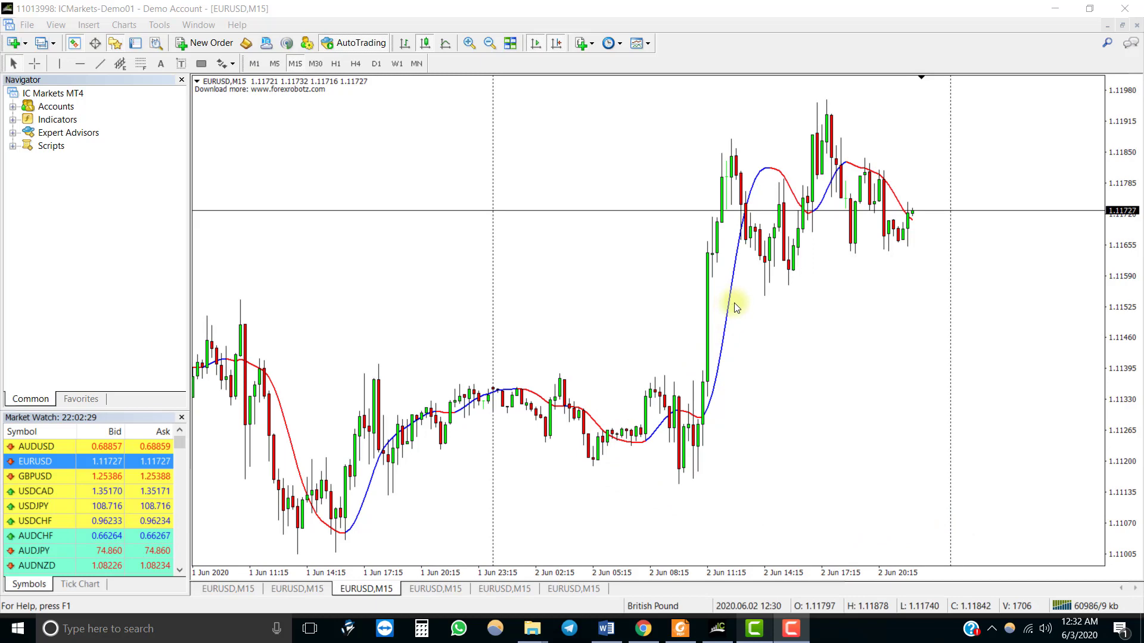
right_click(548, 248)
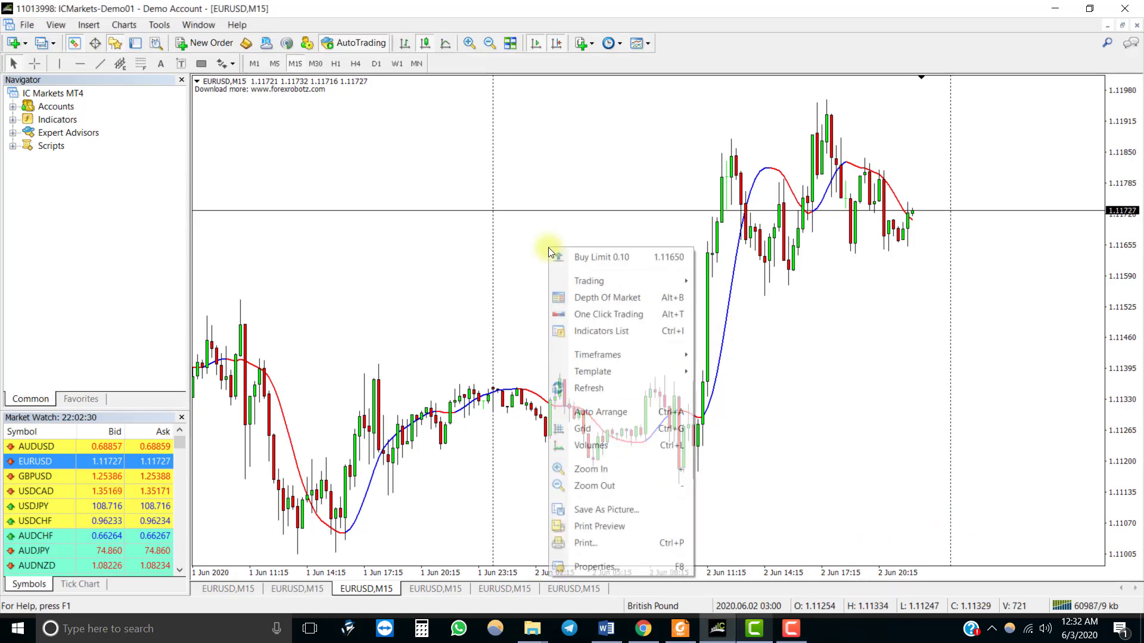
left_click(598, 330)
double_click(570, 213)
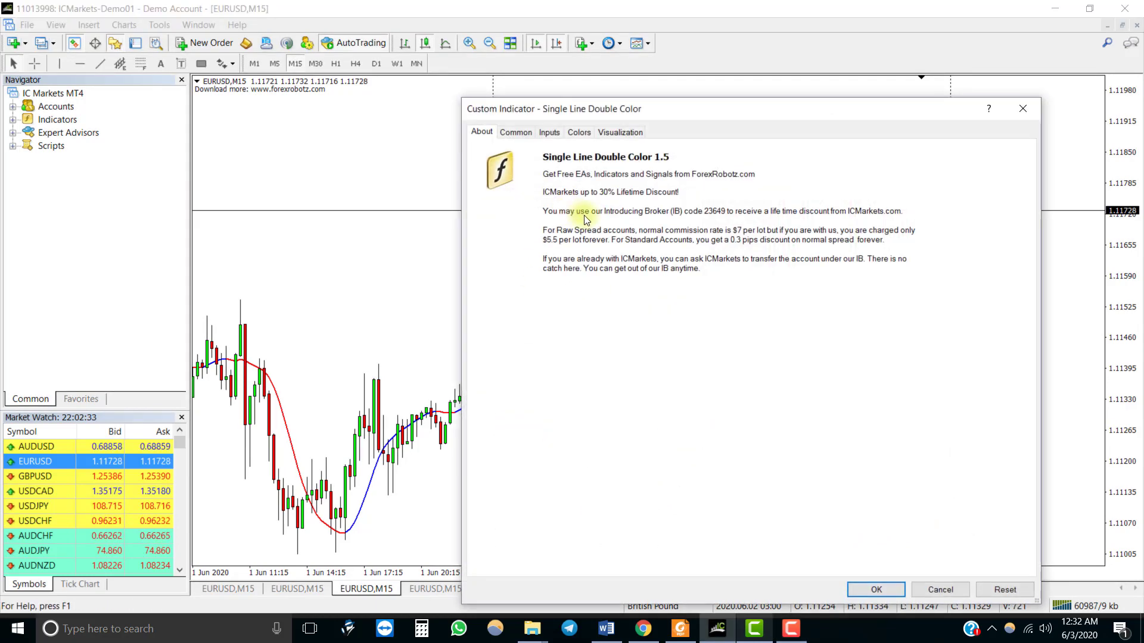
left_click(579, 132)
left_click(685, 184)
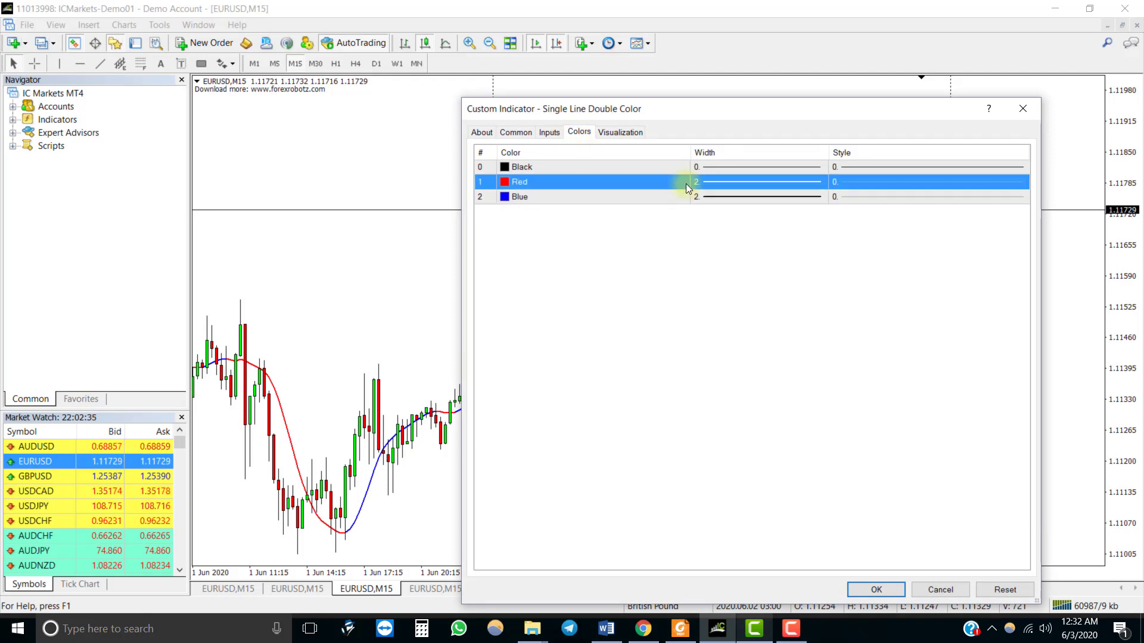
left_click(684, 182)
left_click(588, 271)
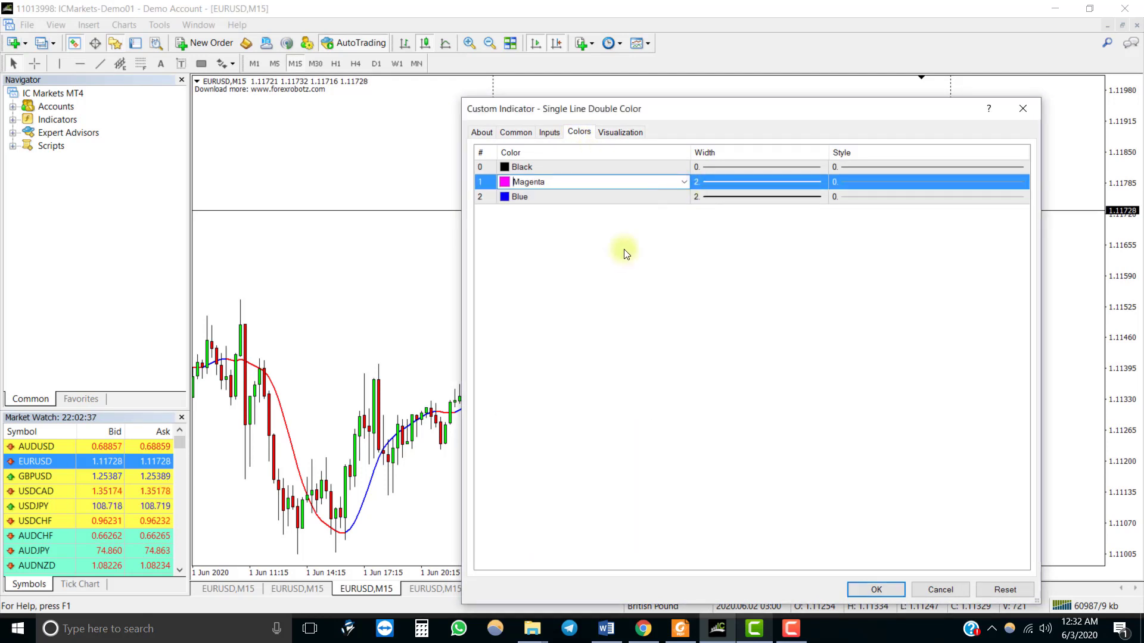
Set color 2 of the Single Line Double Color indicator to SpringGreen and apply the color changes to the chart
left_click(684, 198)
left_click(684, 198)
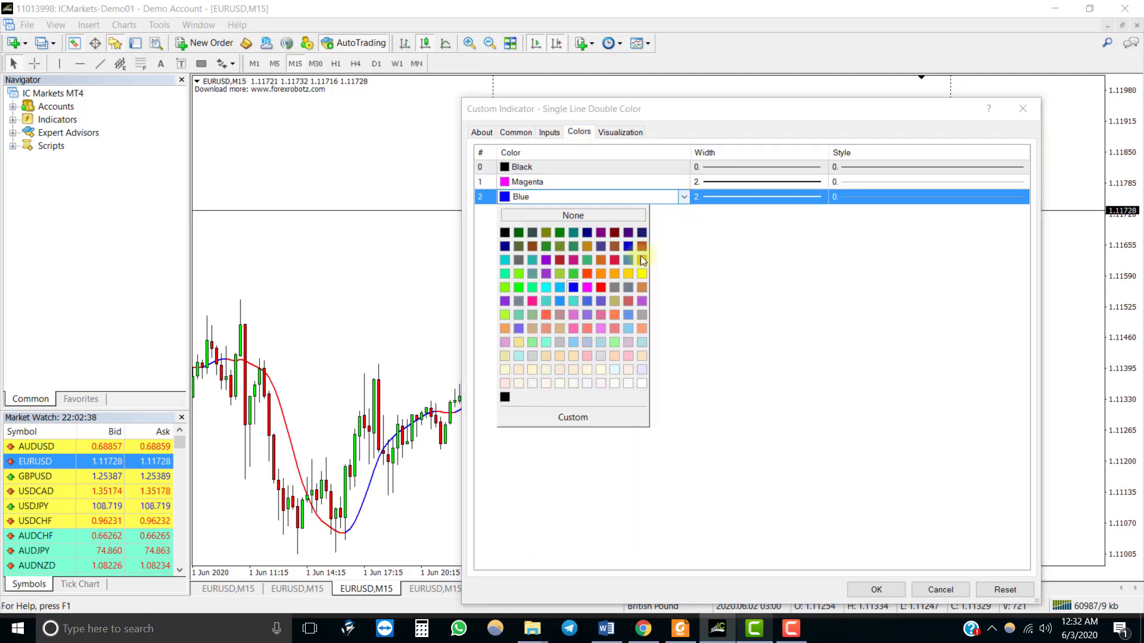
left_click(535, 287)
left_click(886, 591)
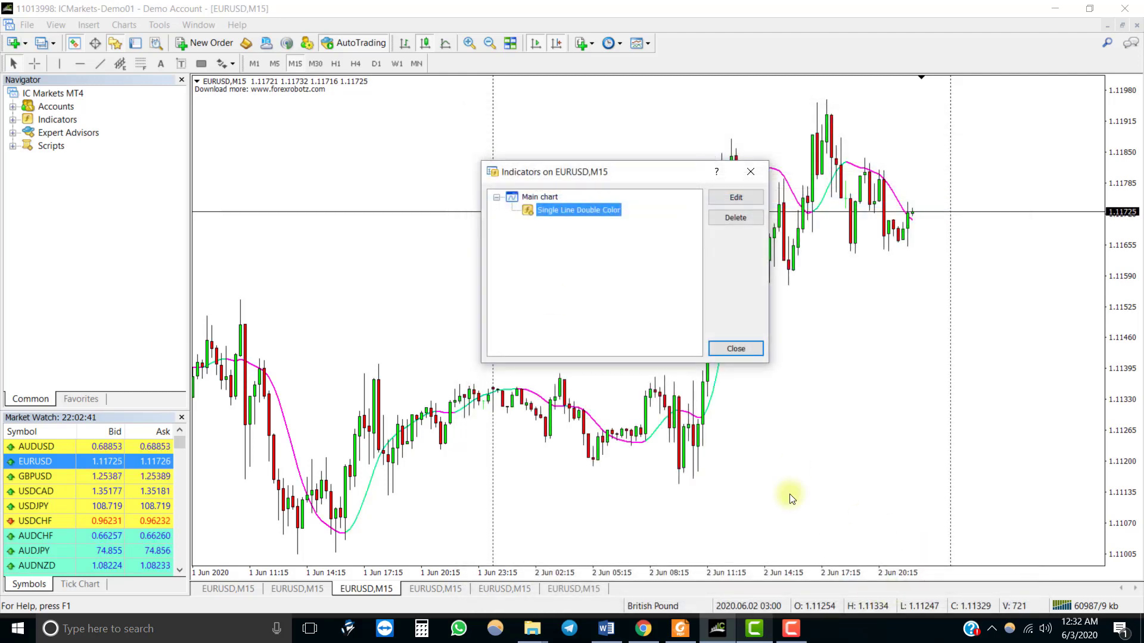
left_click(738, 348)
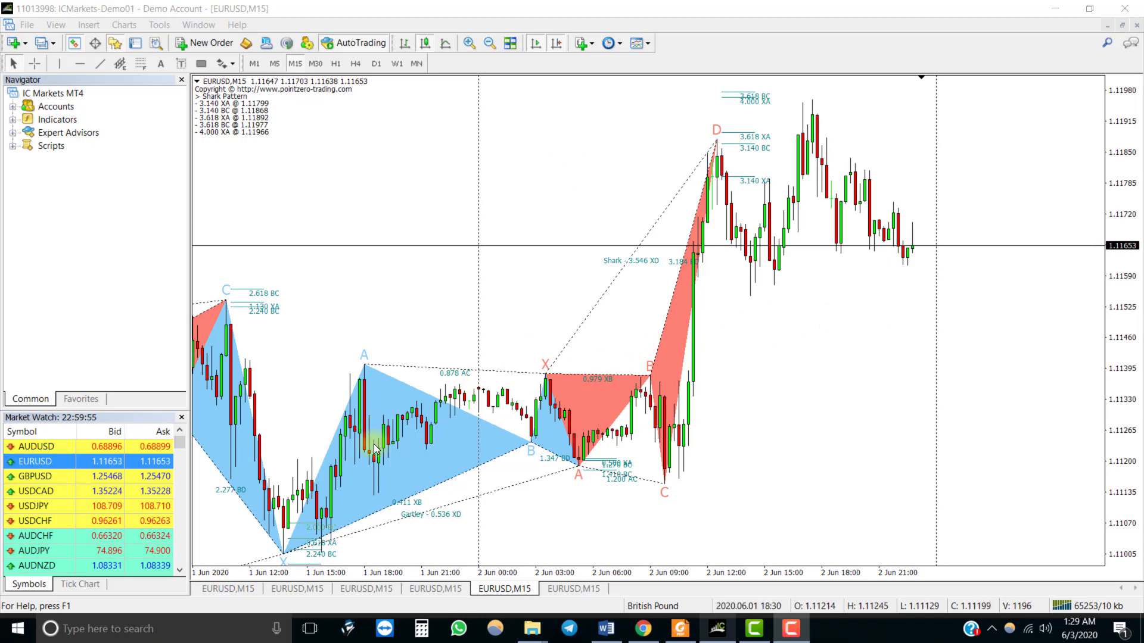
Set color 0 of the Harmonic Patterns indicator on its EURUSD M15 chart to Blue and apply it
right_click(568, 165)
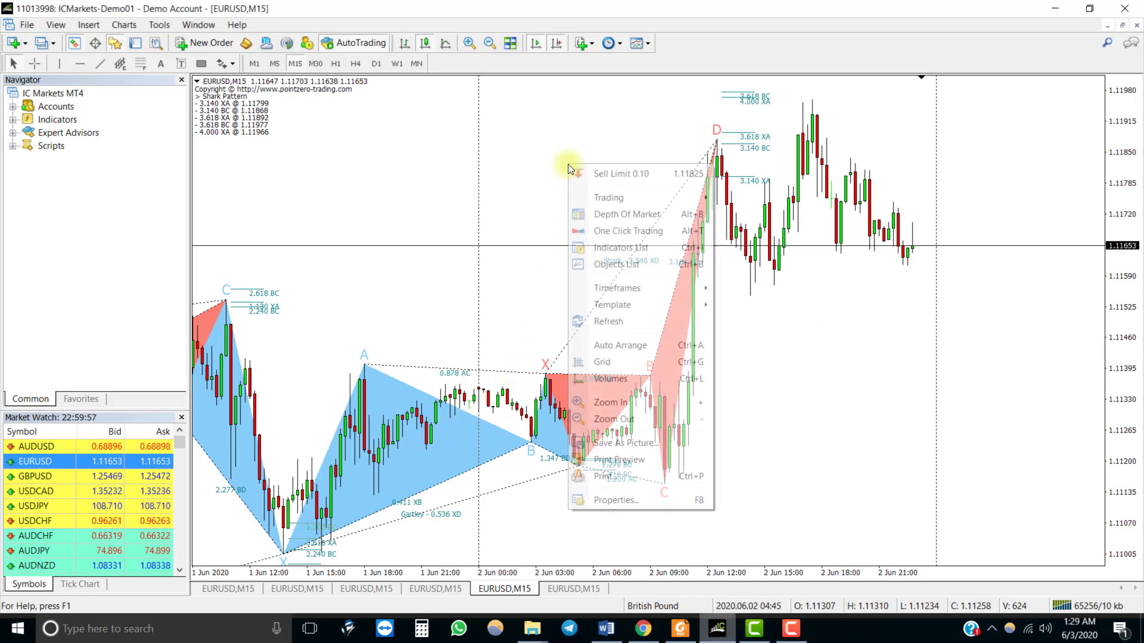
left_click(630, 247)
double_click(581, 210)
left_click(584, 134)
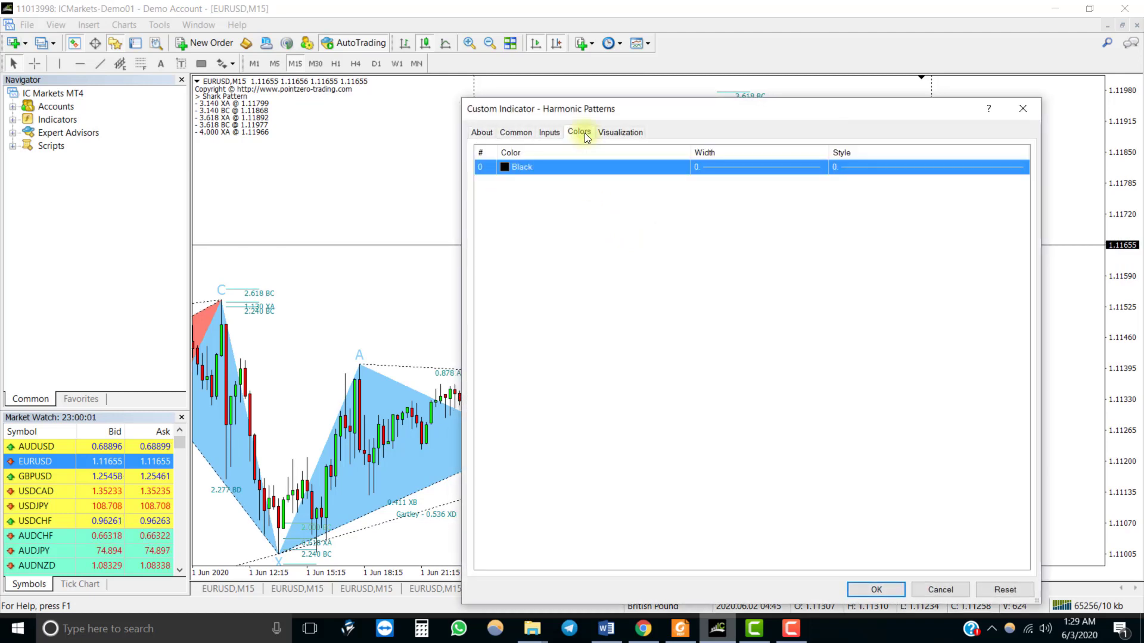
left_click(577, 167)
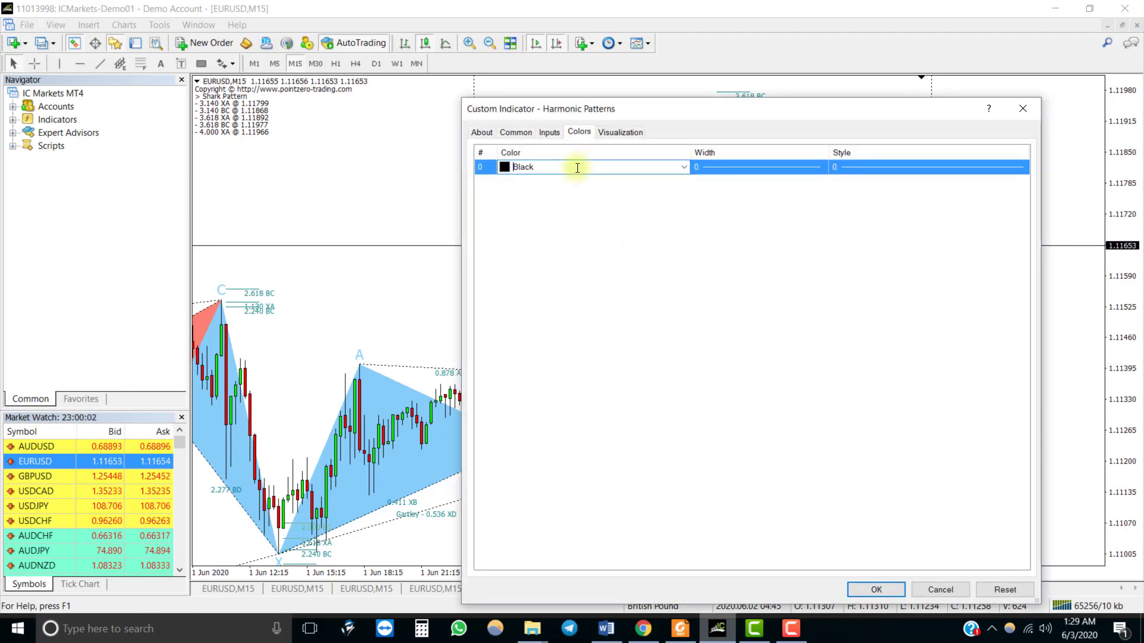
left_click(683, 167)
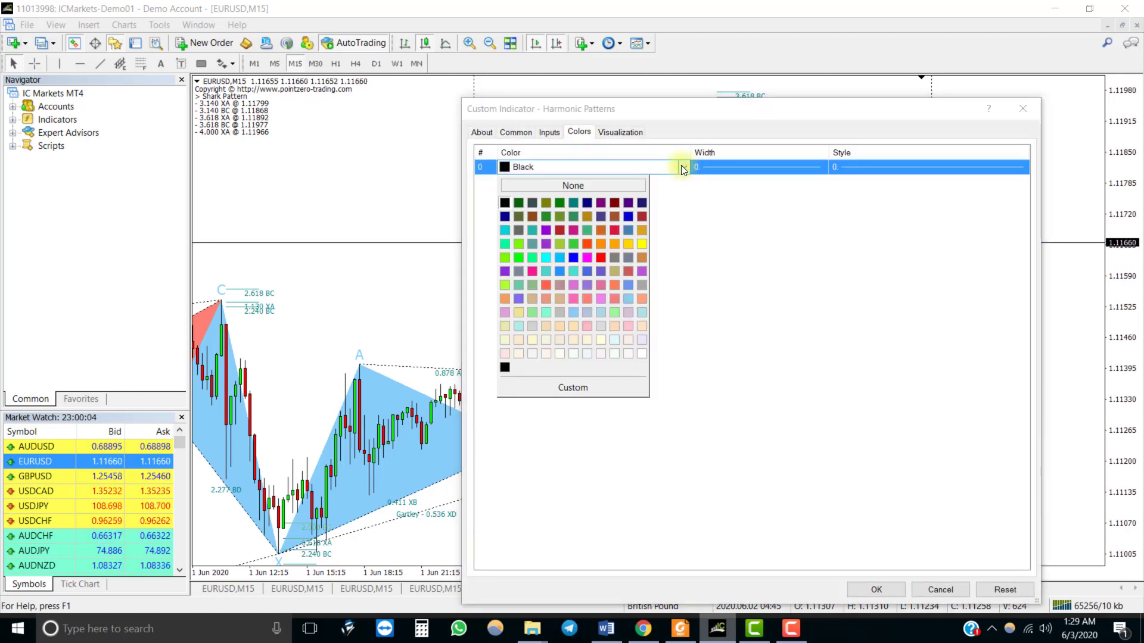
left_click(574, 256)
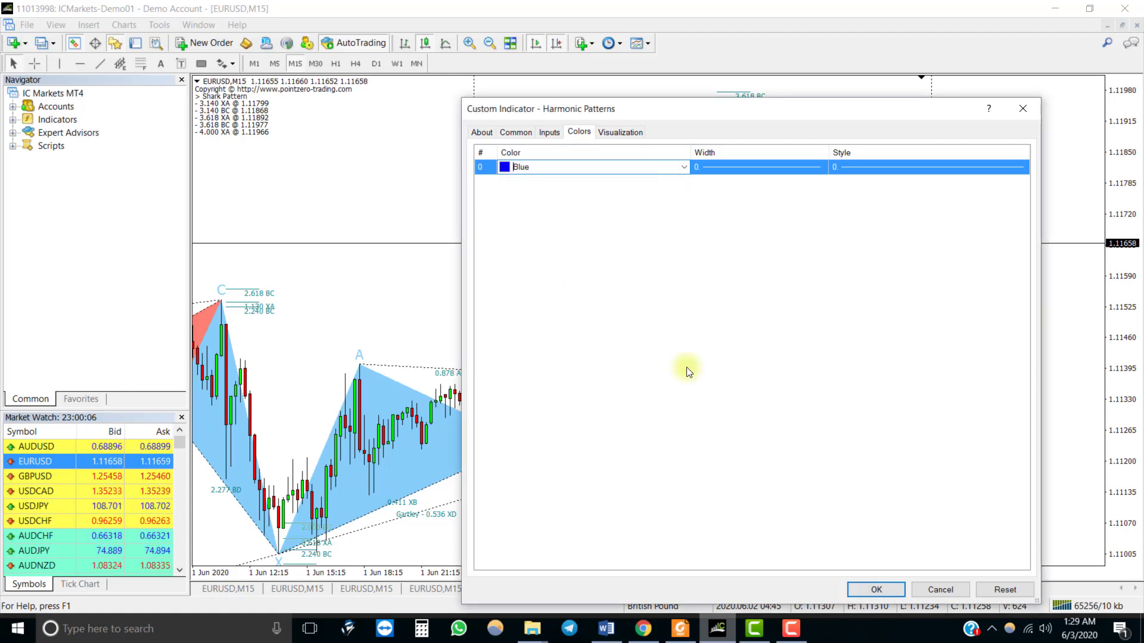
left_click(871, 590)
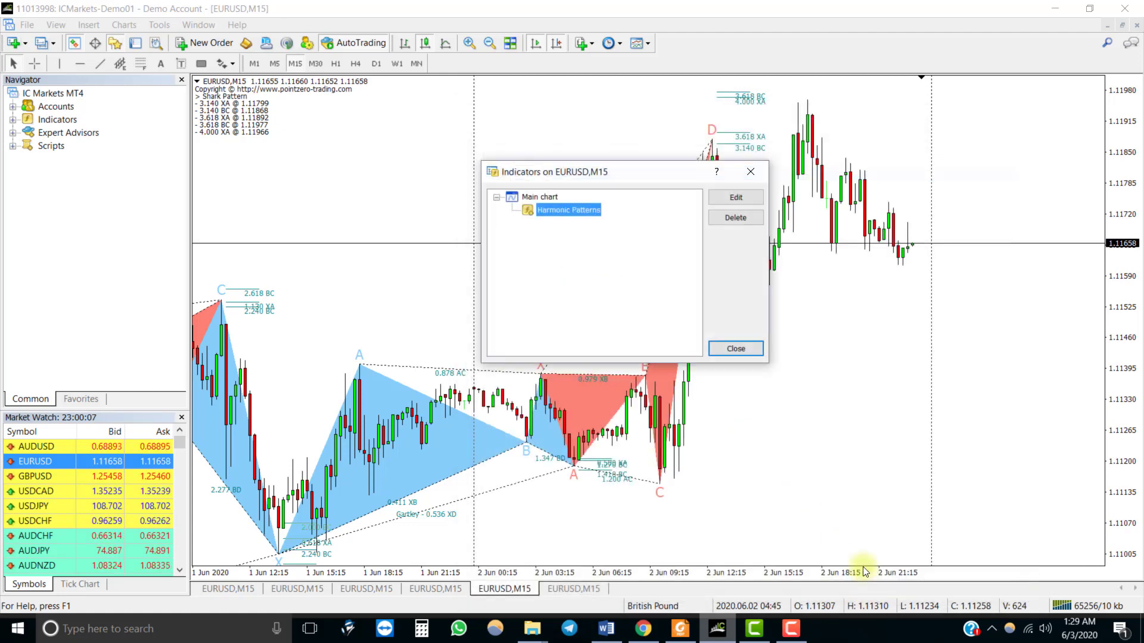
left_click(756, 352)
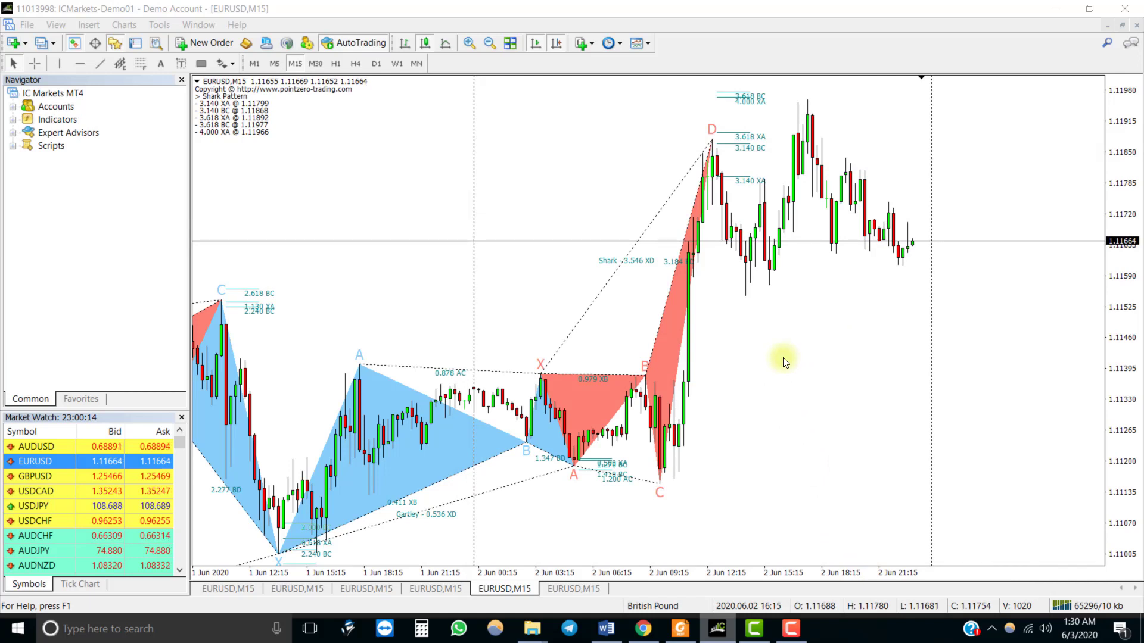
Examine the object list of the Harmonic Patterns chart down to its last entries, and close it
right_click(560, 189)
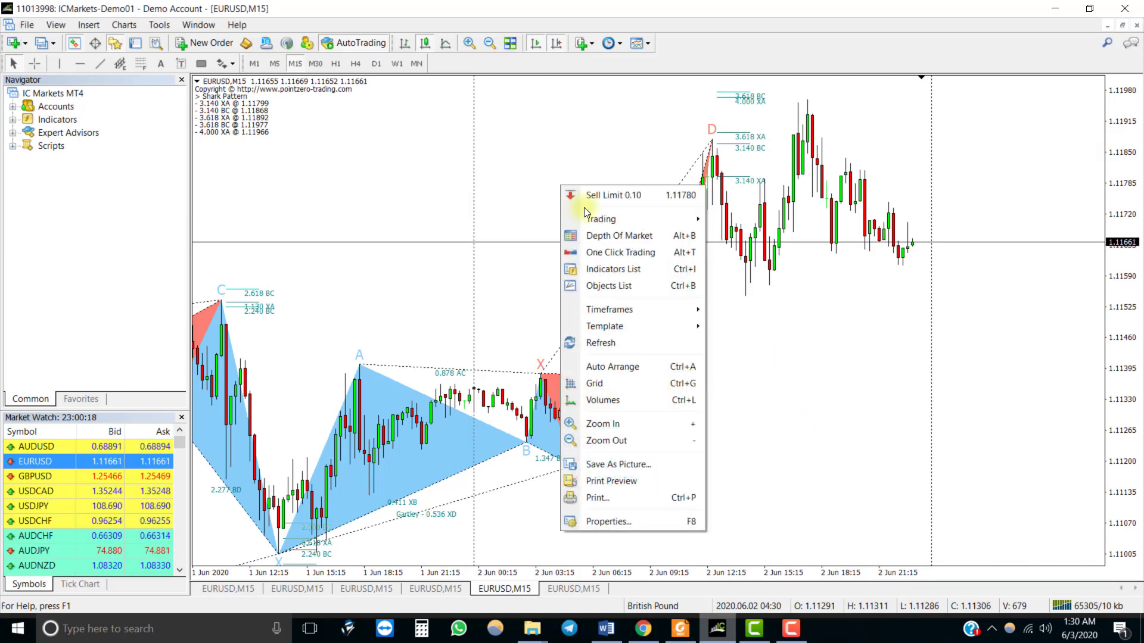
left_click(622, 284)
left_click_drag(583, 284, 509, 101)
left_click_drag(577, 130, 586, 295)
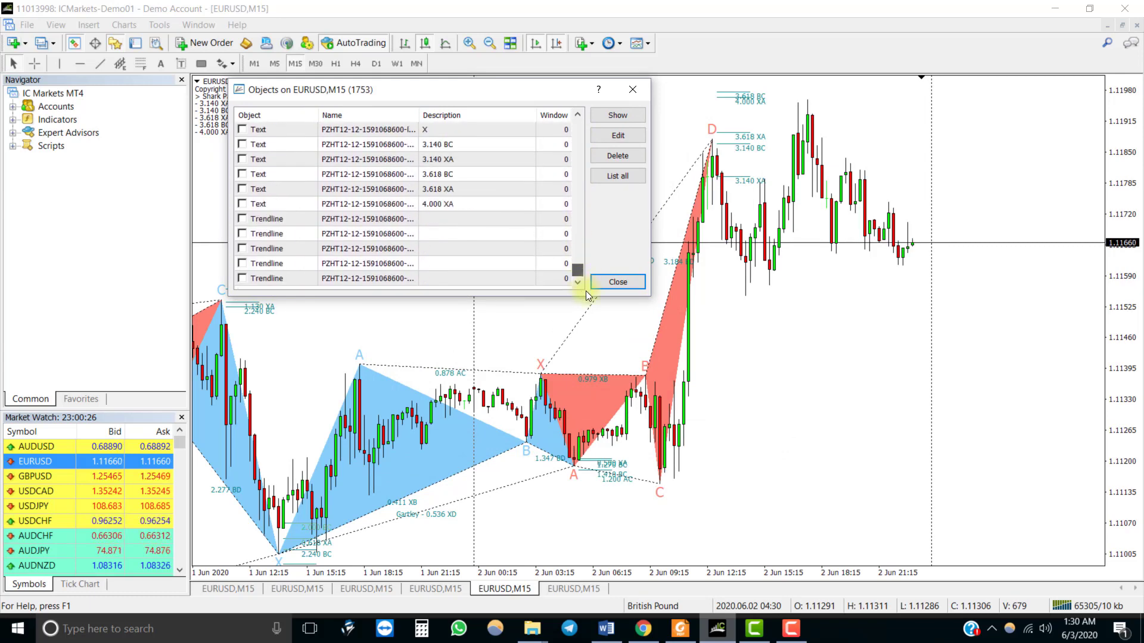
left_click(601, 282)
Reopen the Harmonic Patterns chart's object list beside the pattern and locate the Triangle entries
right_click(557, 186)
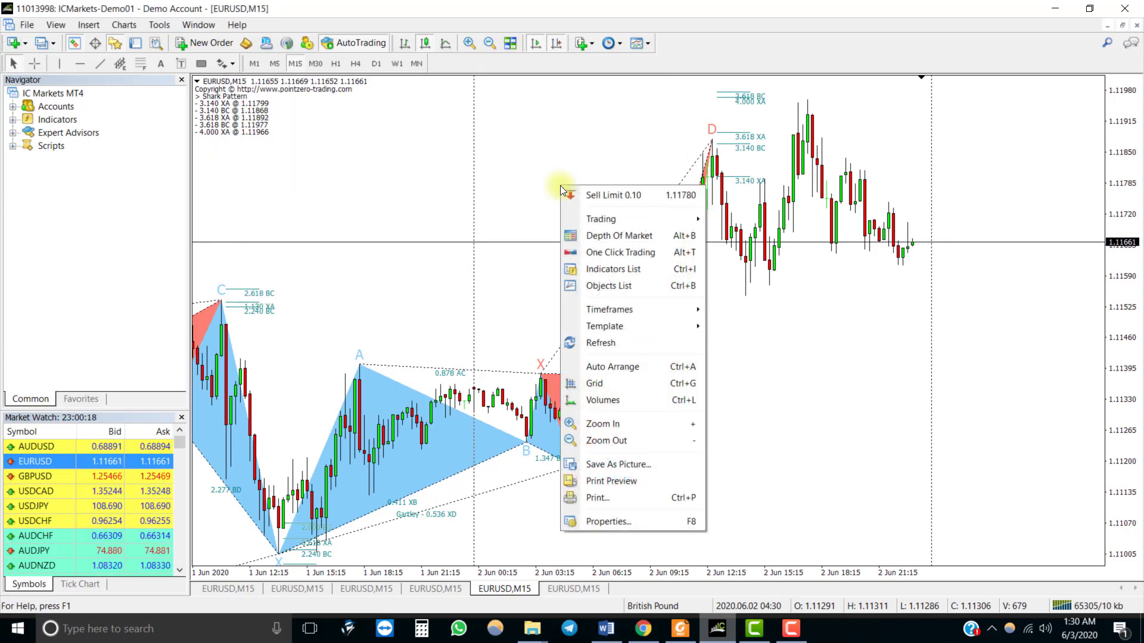
left_click(621, 285)
left_click_drag(587, 273, 509, 96)
left_click_drag(578, 131, 578, 271)
left_click(364, 278)
left_click(357, 246)
left_click(249, 115)
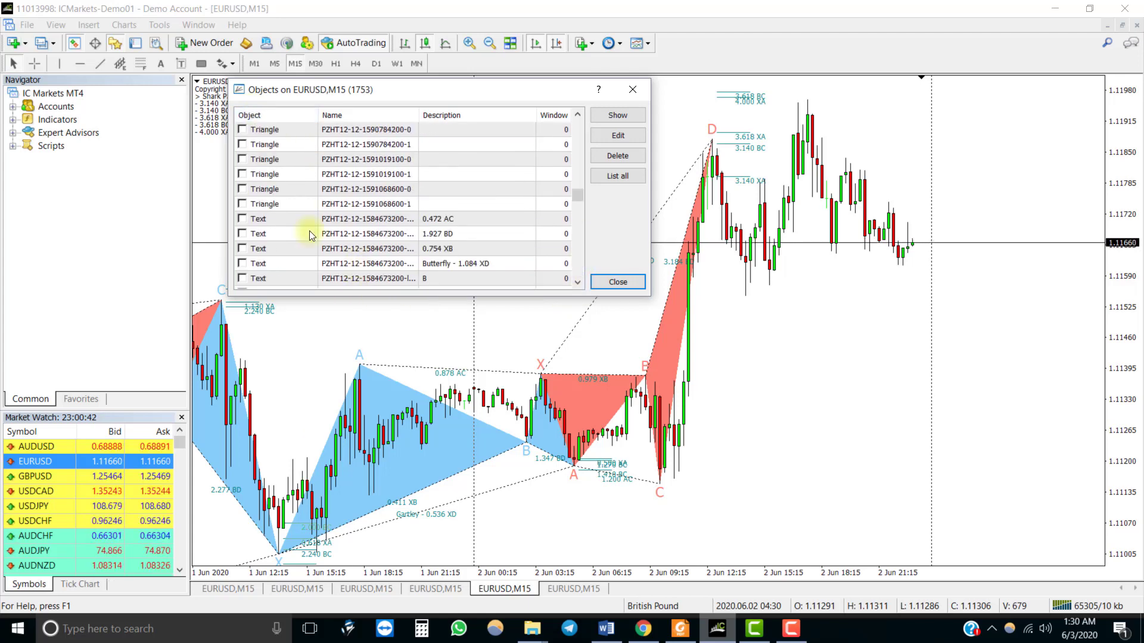
double_click(295, 204)
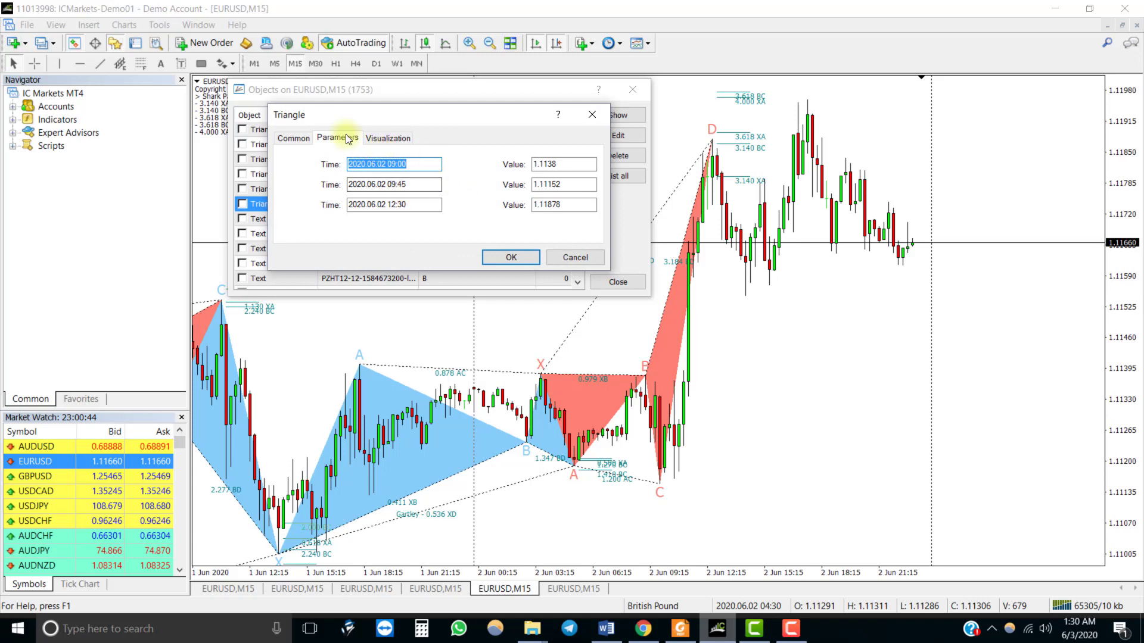
left_click(305, 139)
left_click(456, 206)
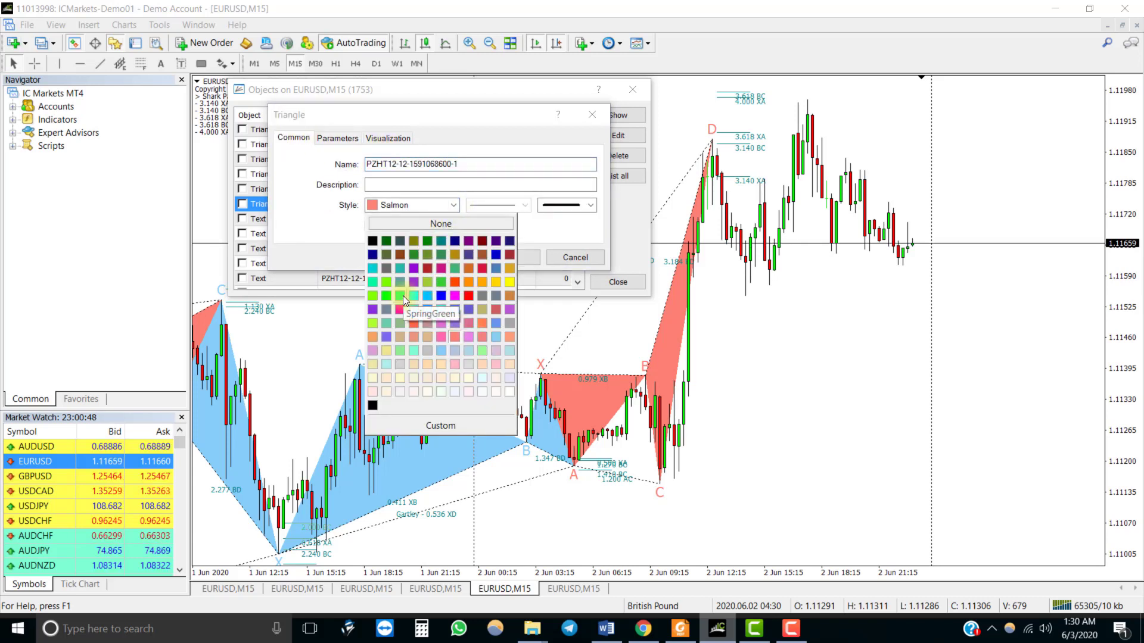
left_click(441, 296)
left_click(512, 257)
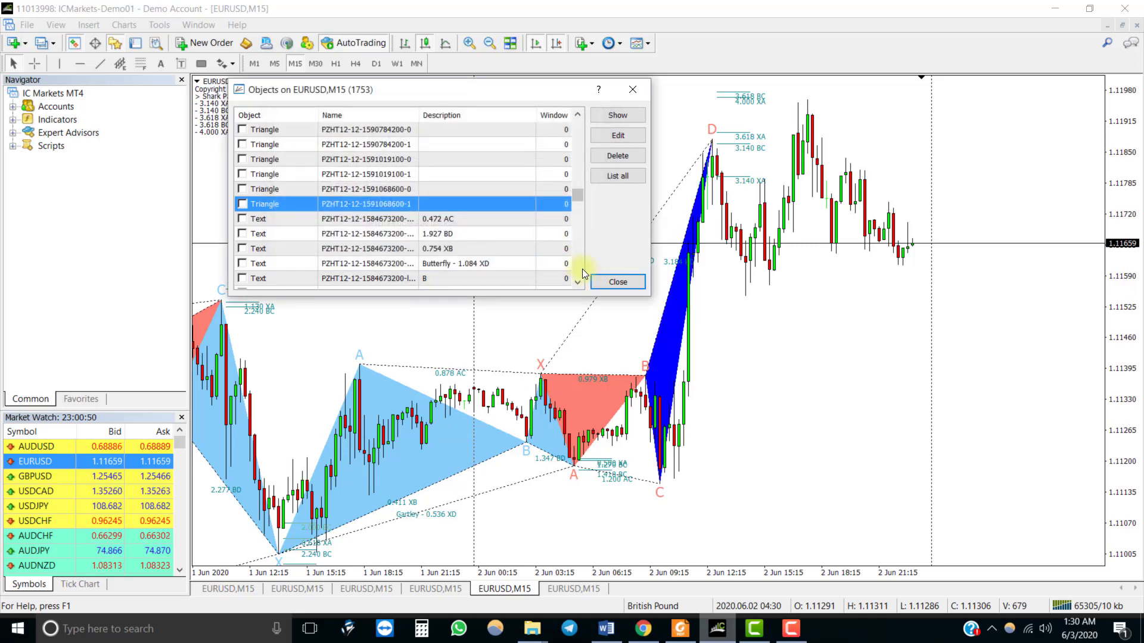
left_click(617, 282)
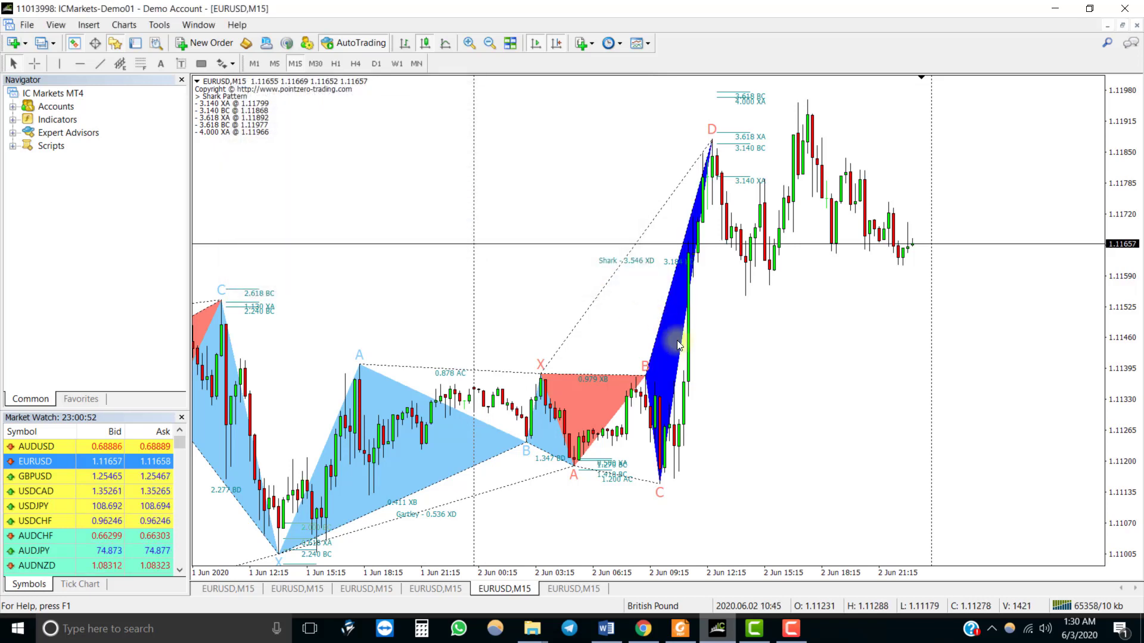
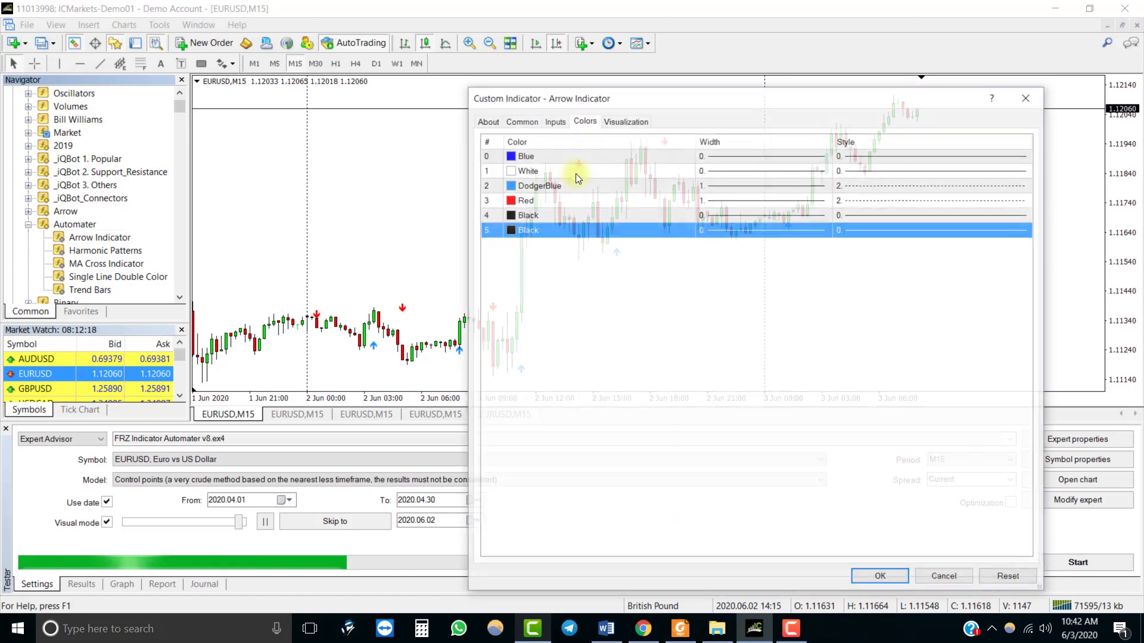
Examine the DodgerBlue and Red entries in the Arrow Indicator's color list against the arrows on the chart
left_click(527, 185)
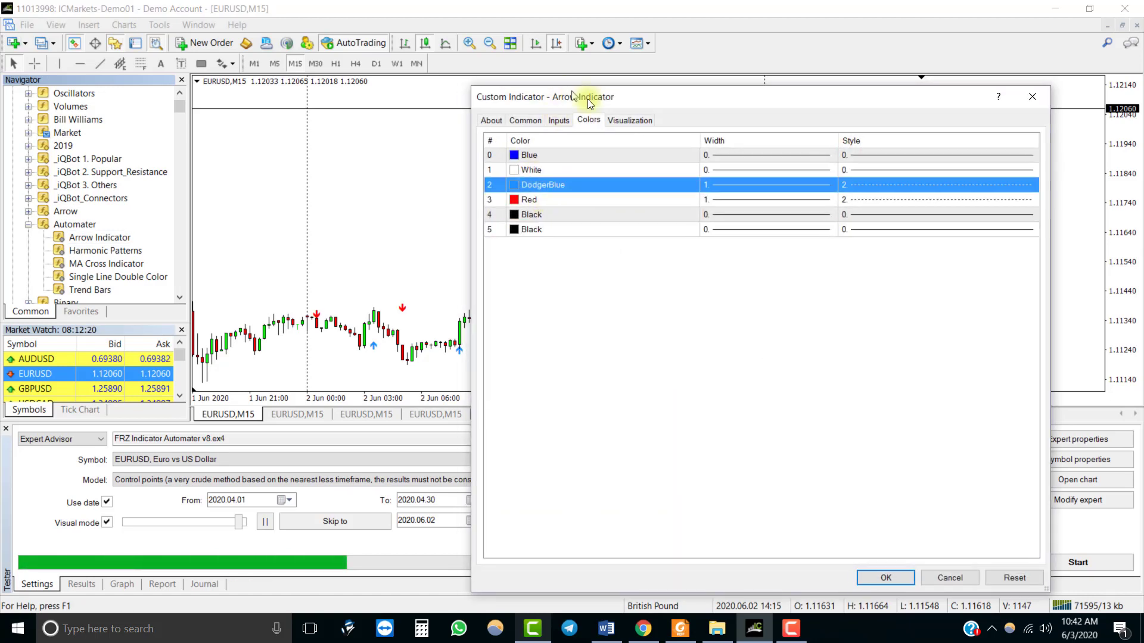
left_click_drag(572, 92, 686, 113)
left_click(656, 221)
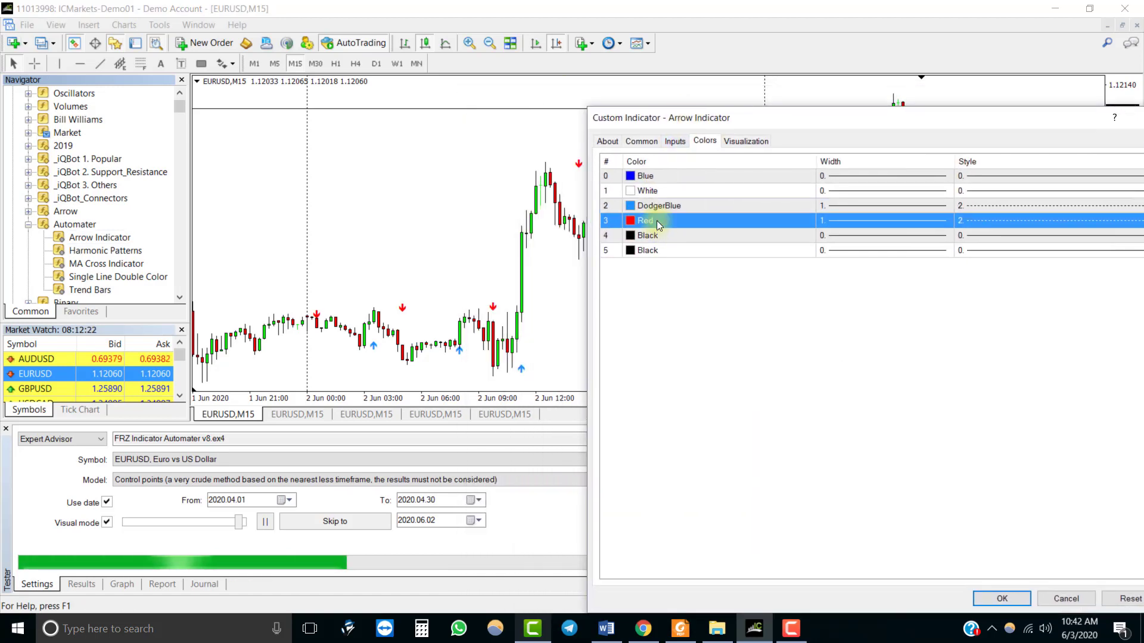
left_click_drag(813, 118, 714, 69)
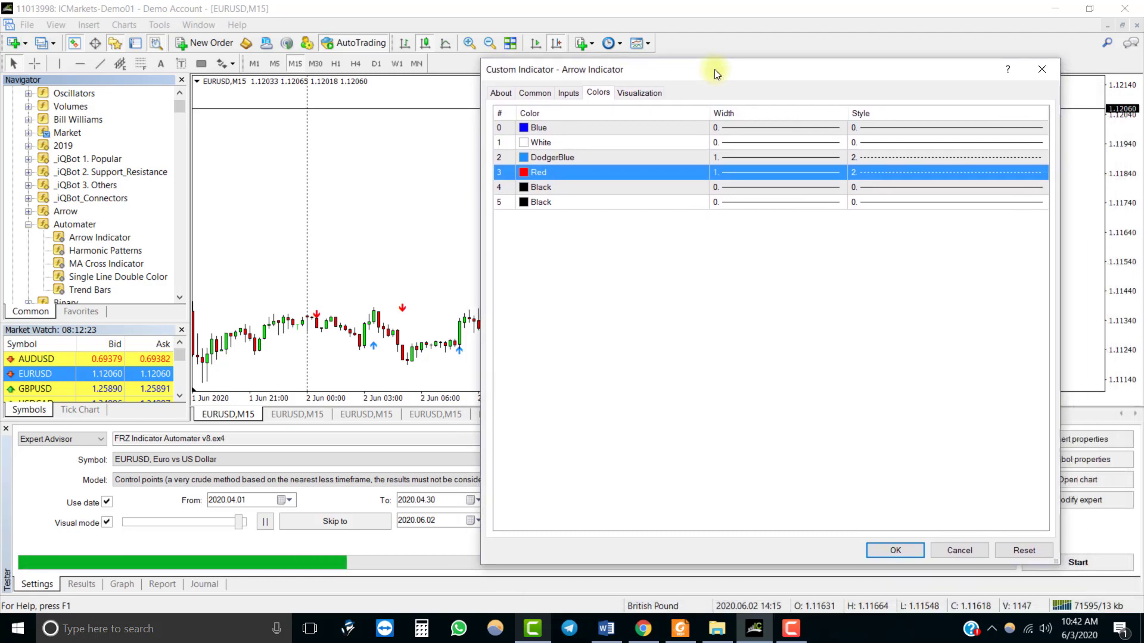
left_click(898, 547)
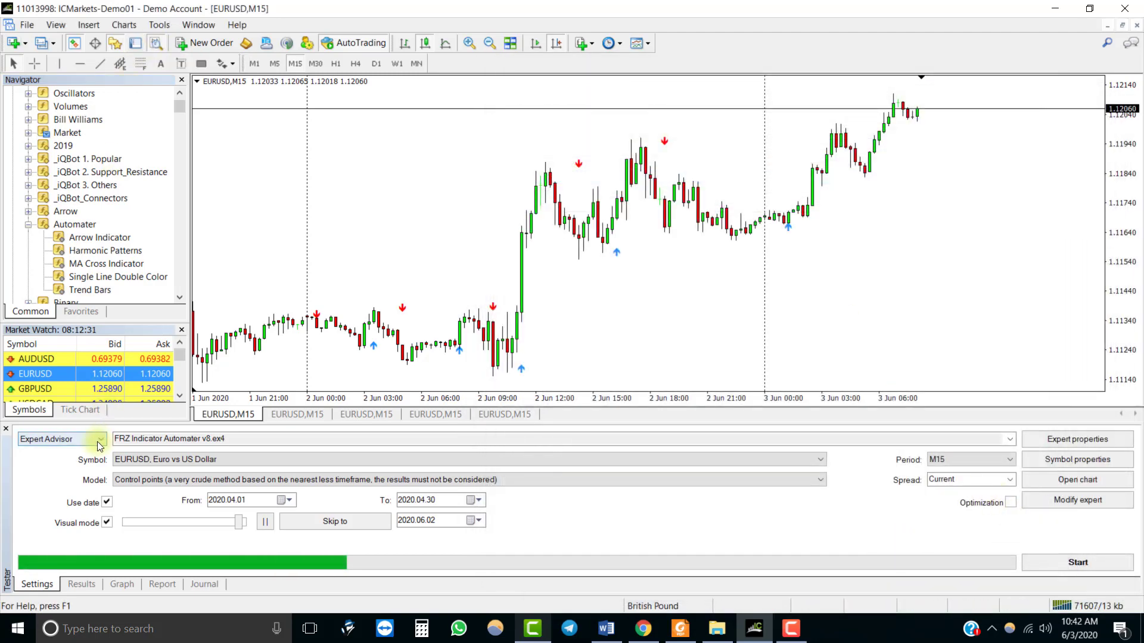
Select FRZ Indicator Automater v8.ex4 as the strategy tester's expert advisor and copy its name without the file extension
left_click(1010, 439)
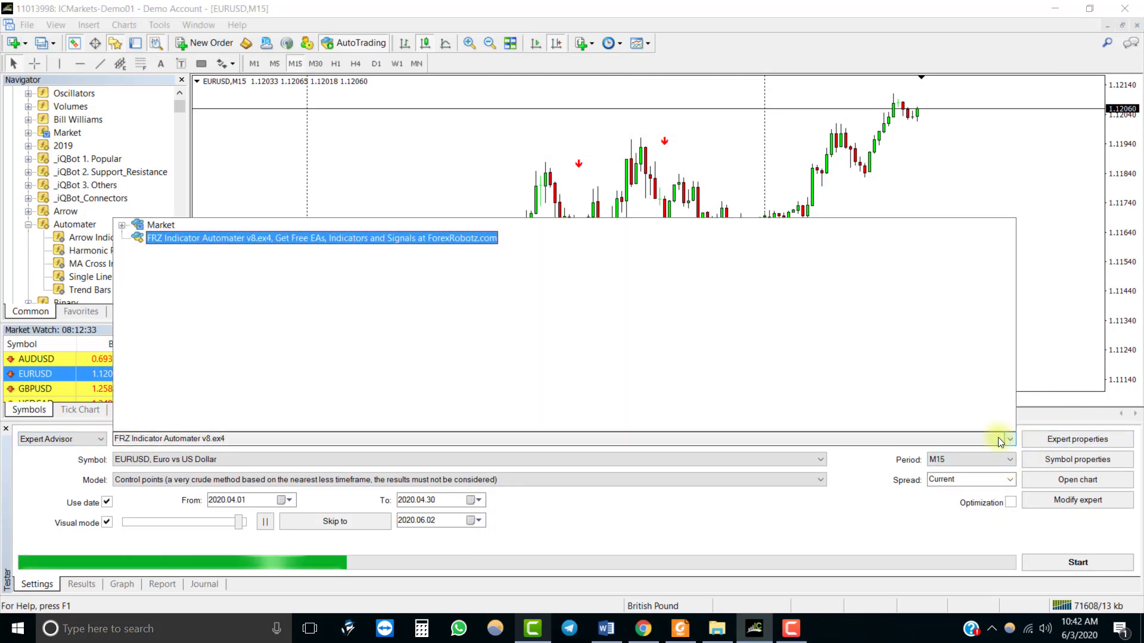
left_click(265, 237)
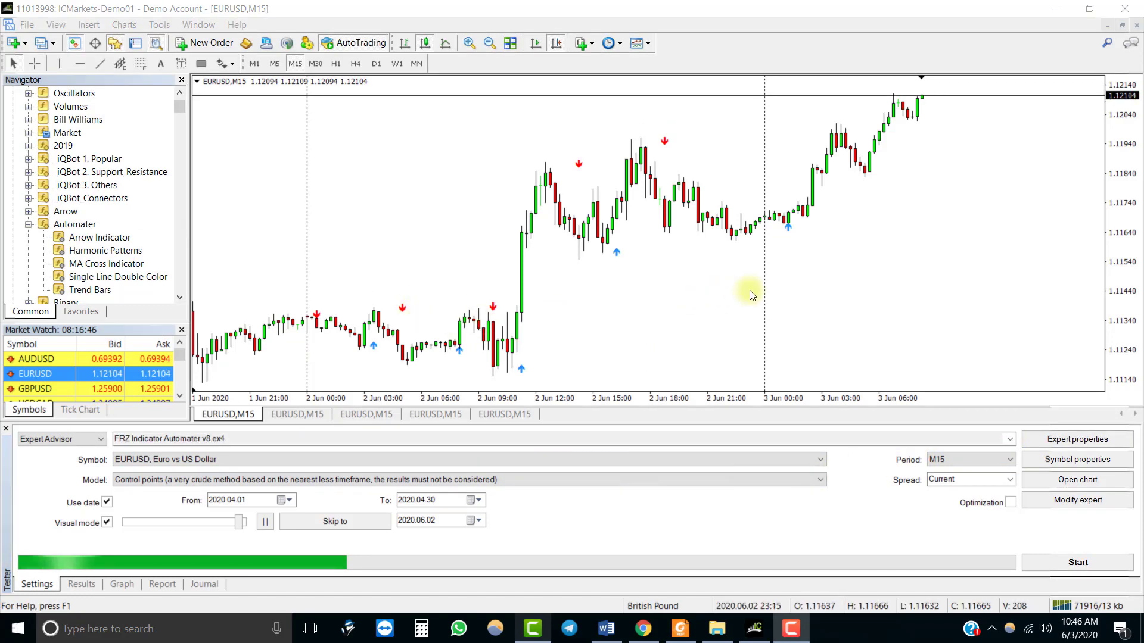
left_click(207, 438)
key("ctrl+c")
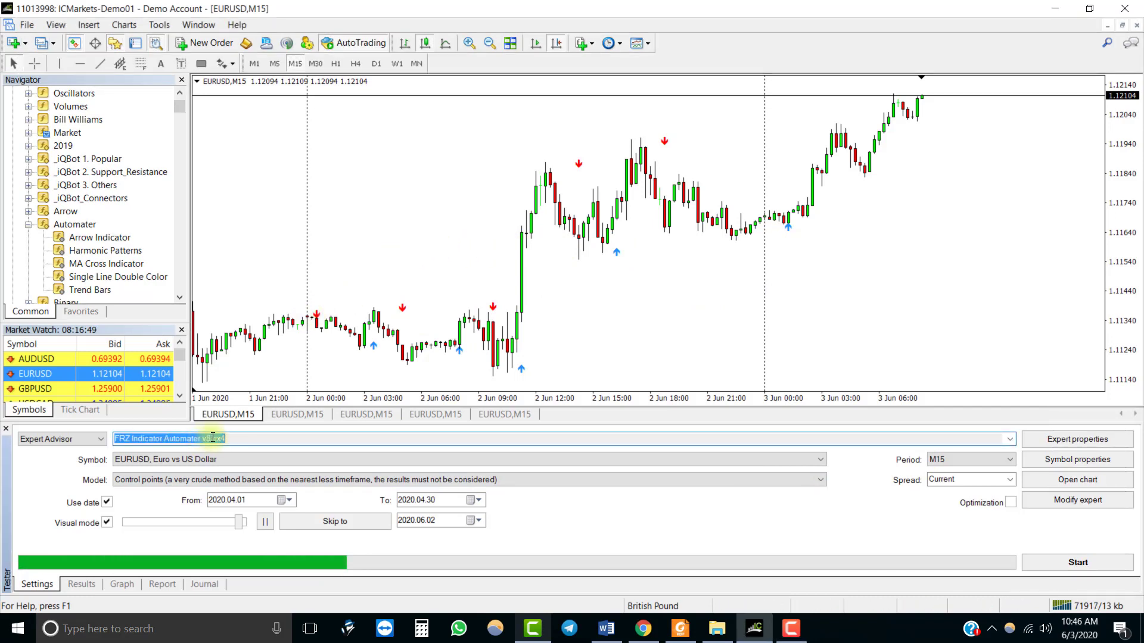
left_click_drag(209, 438, 114, 434)
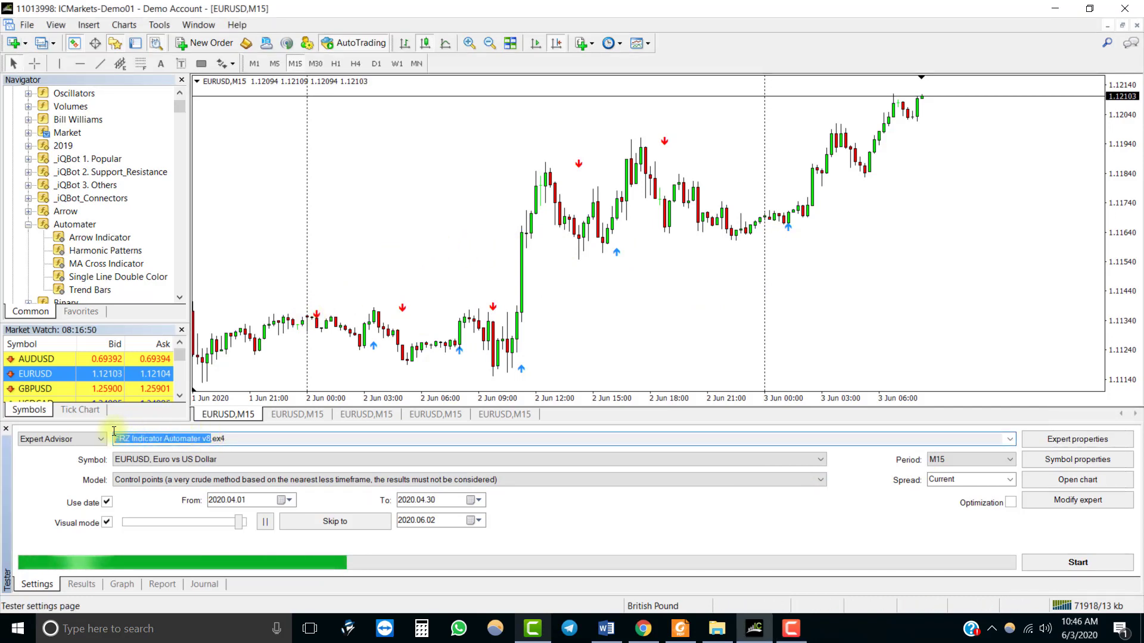
right_click(159, 439)
left_click(188, 444)
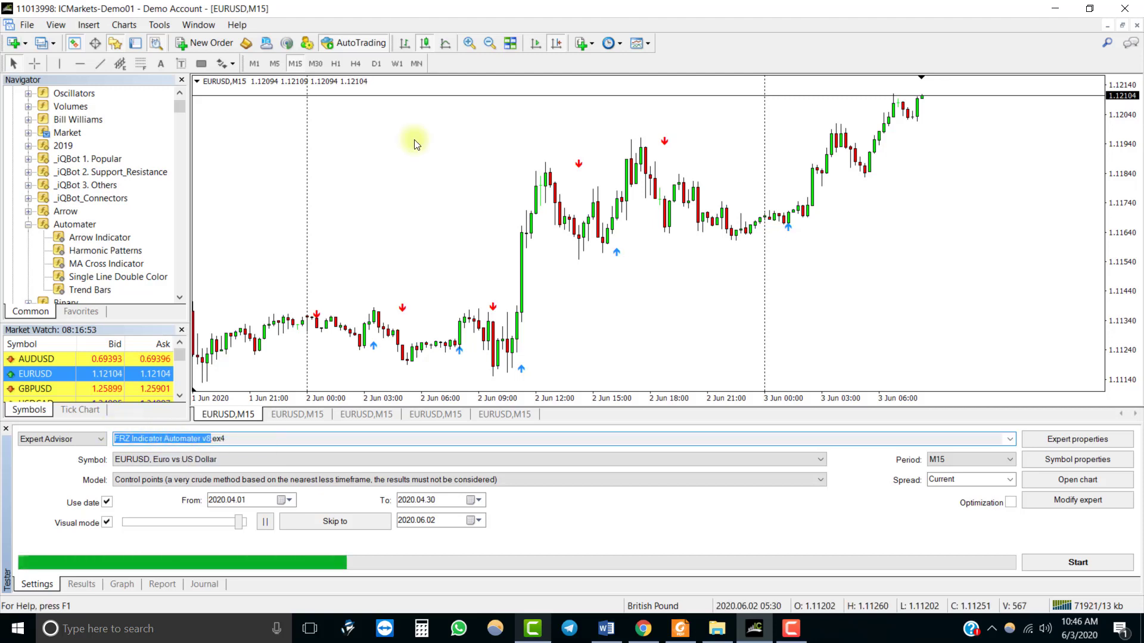
Save the EURUSD chart as template FRZ Indicator Automater v8.tpl, replacing the existing template of that name
right_click(414, 140)
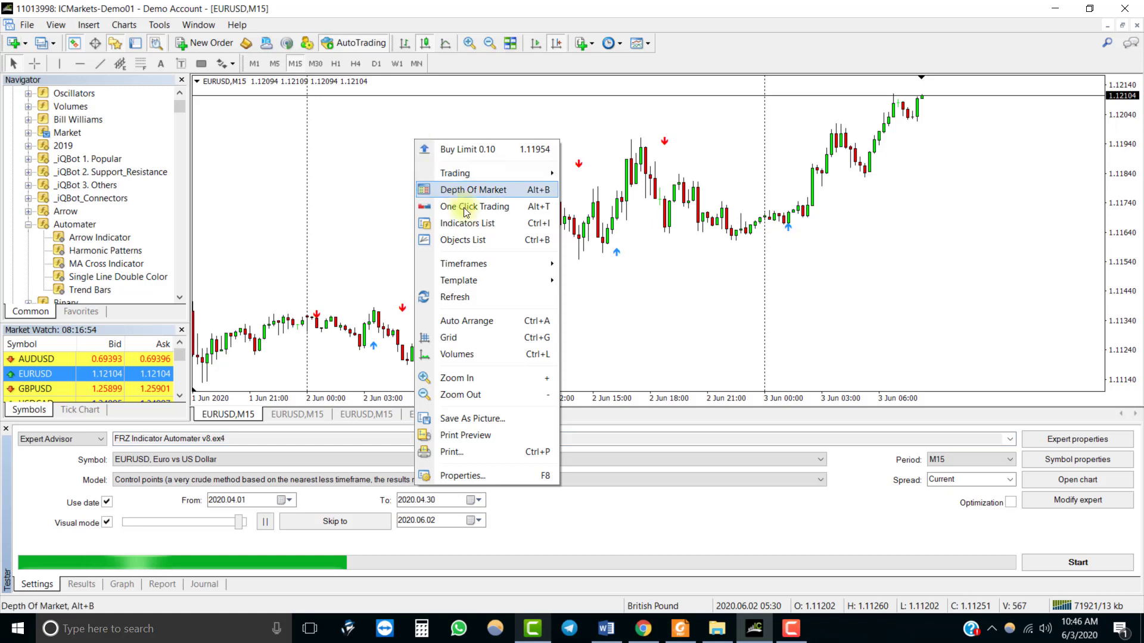
mouse_move(513, 278)
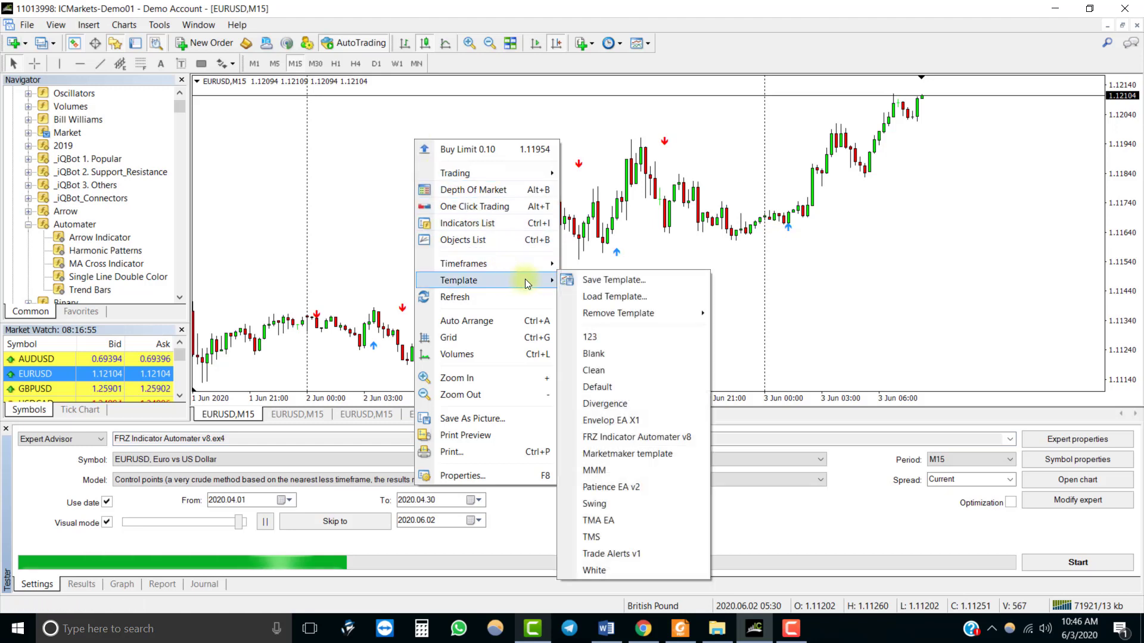
left_click(588, 280)
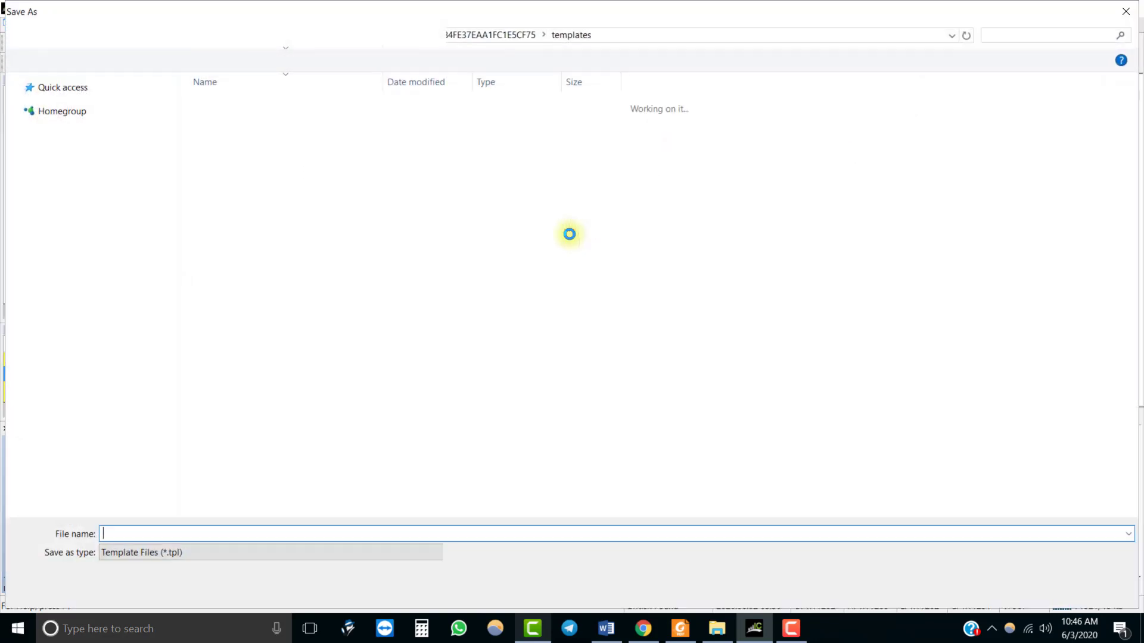
left_click(166, 534)
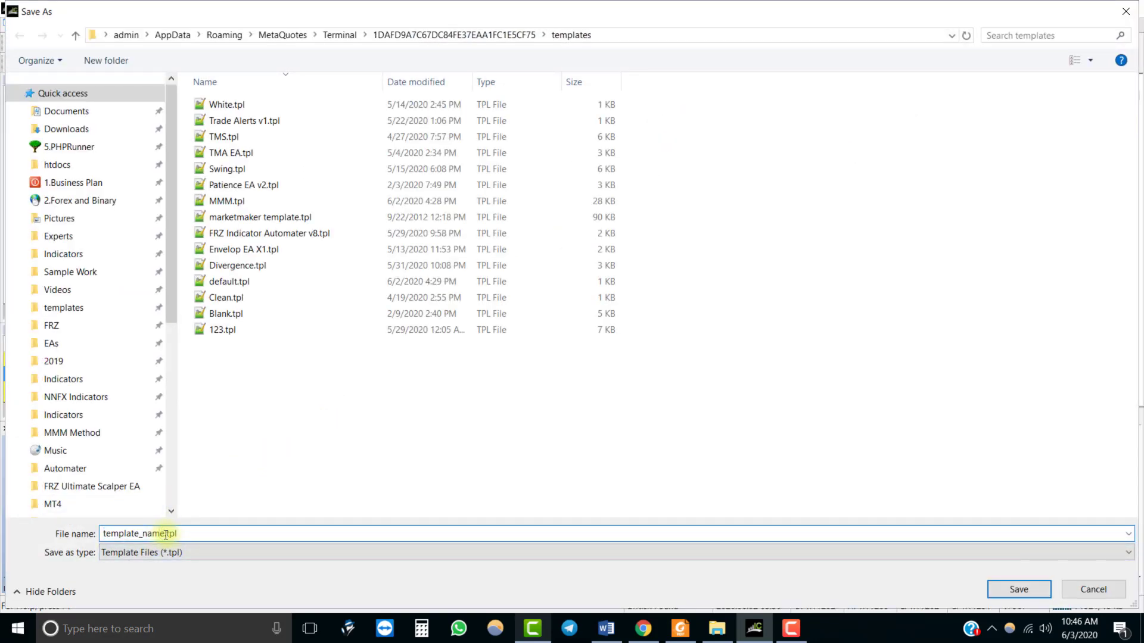
left_click_drag(165, 534, 1, 534)
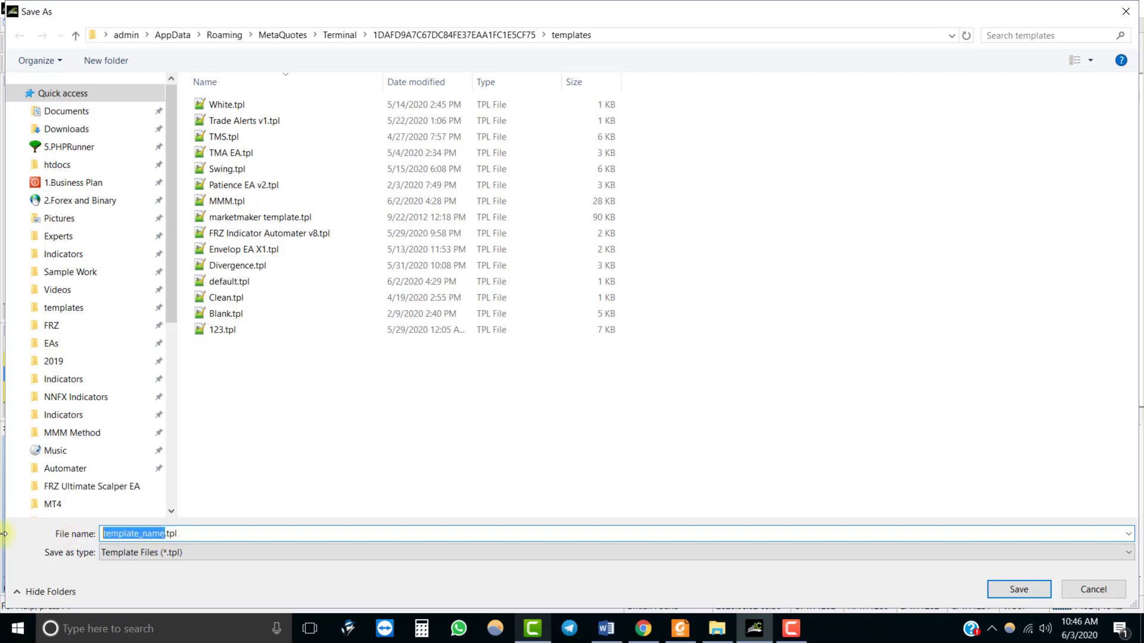
key("ctrl+v")
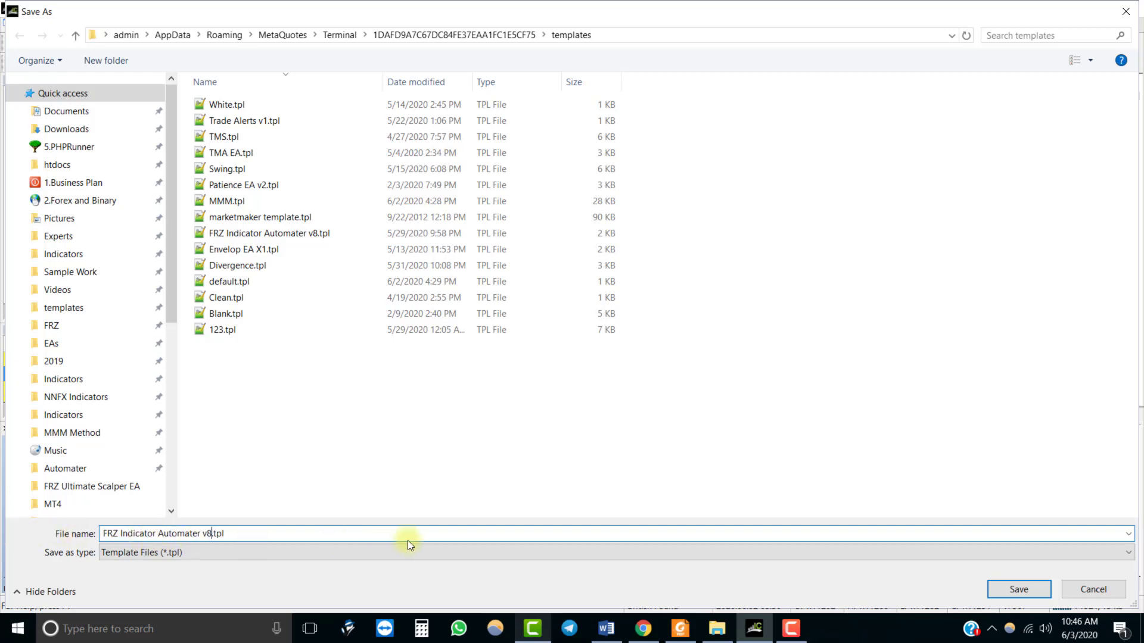
left_click(1002, 590)
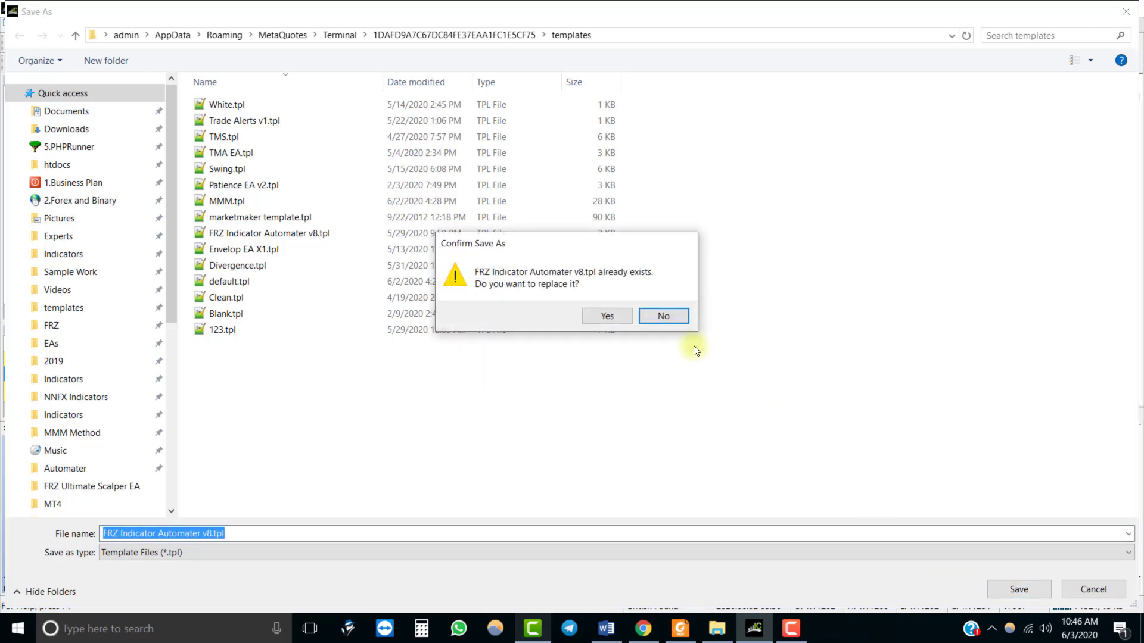
left_click(606, 316)
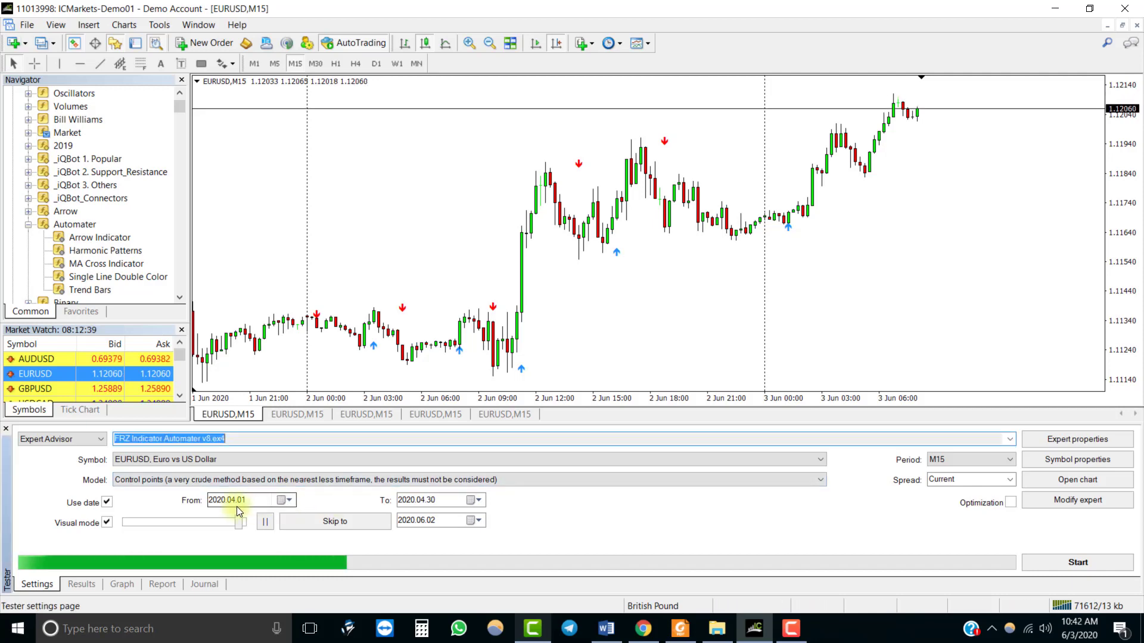
Open the expert's input properties and set Indicator Name to Automater/Arrow Indicator
left_click(1041, 439)
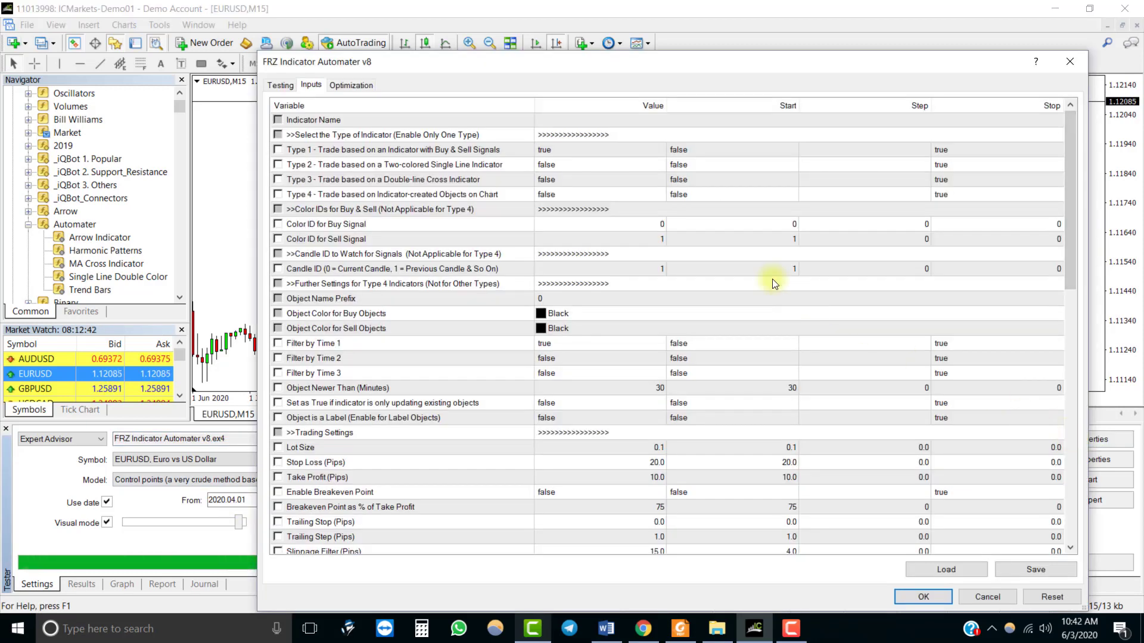
left_click(545, 122)
left_click(560, 118)
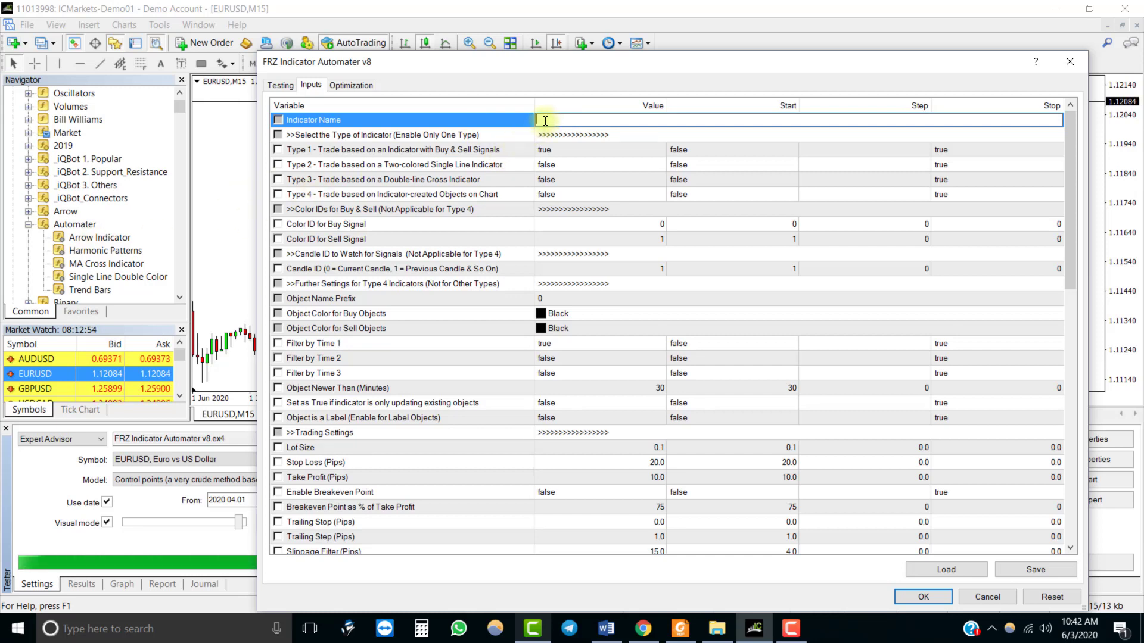
type("Automater/Ar")
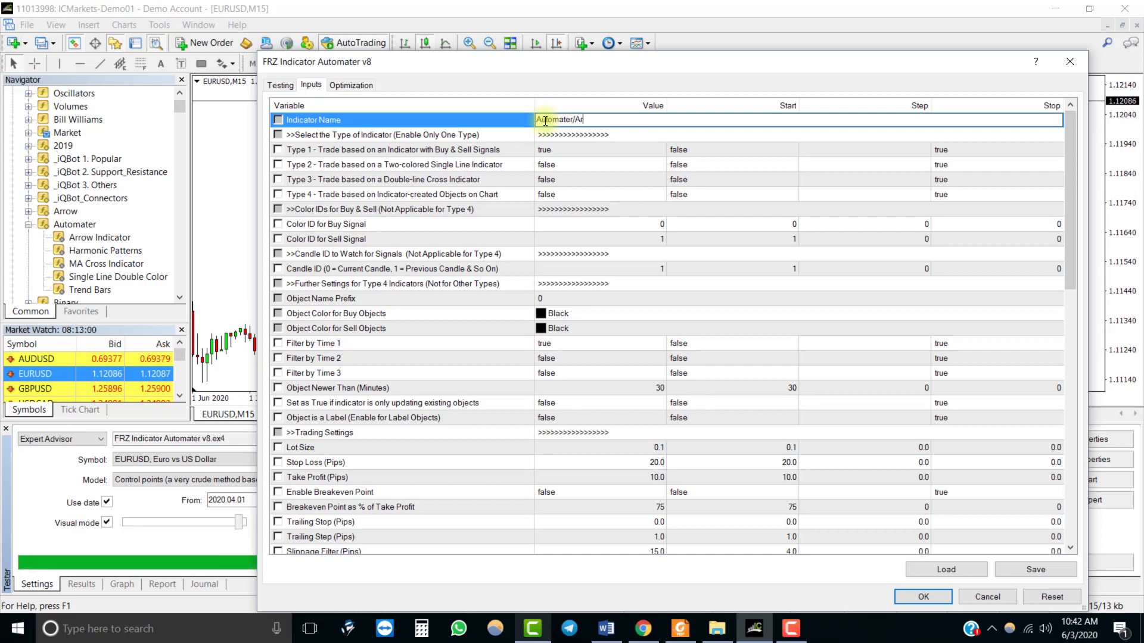
type("row Indicator")
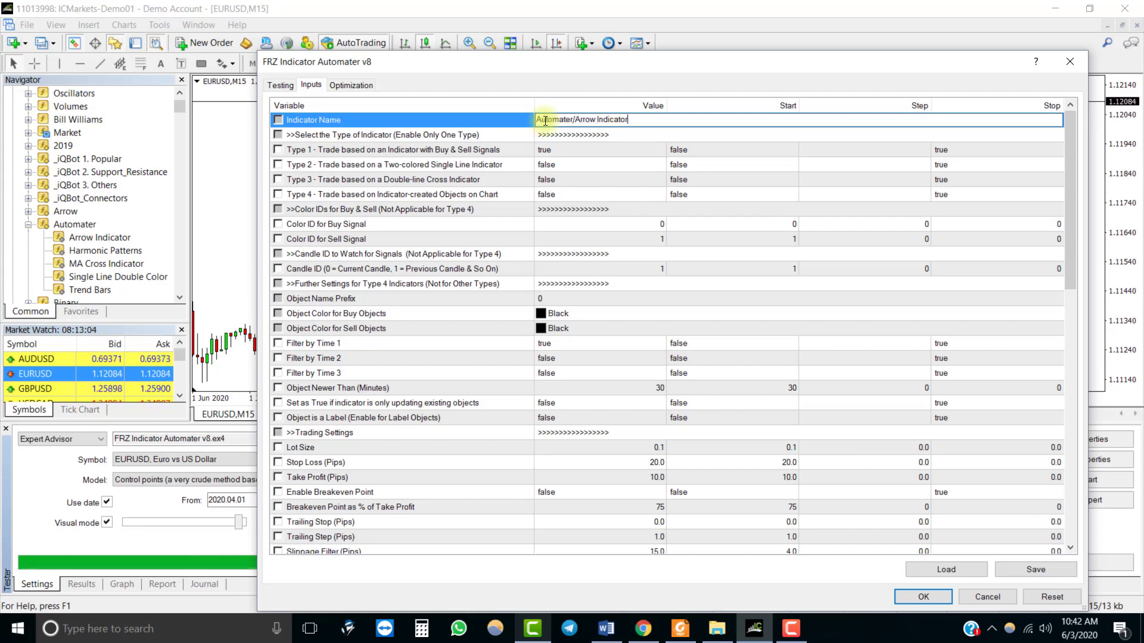
left_click(922, 596)
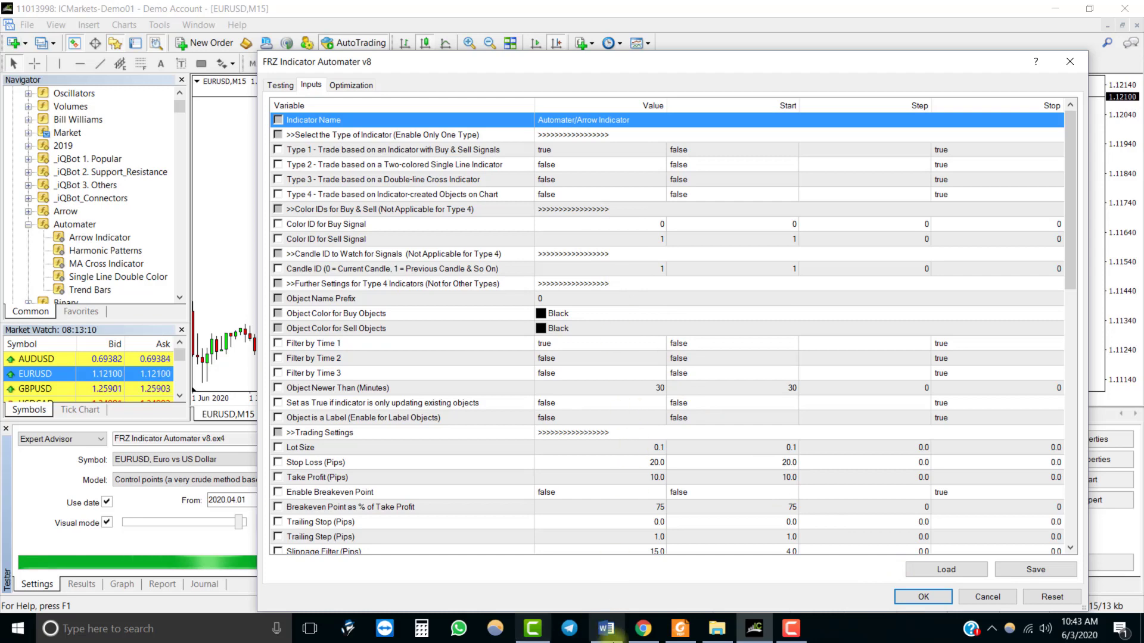
Switch to File Explorer and check the Arrow Indicator file's name without its extension in the Automater folder
left_click(716, 629)
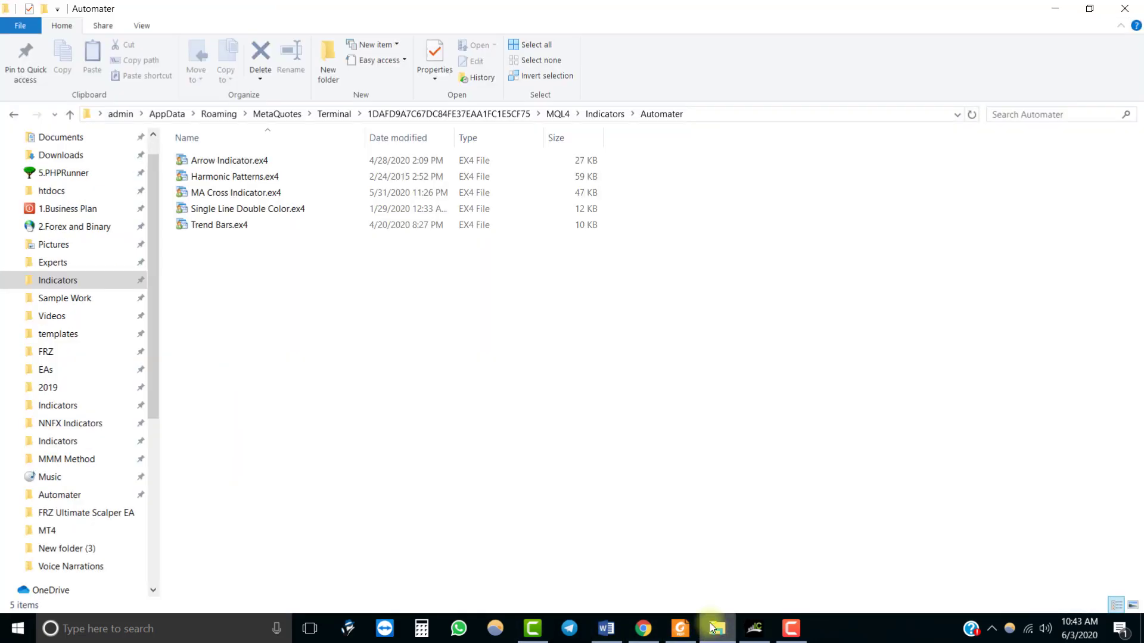
left_click(232, 159)
key("F2")
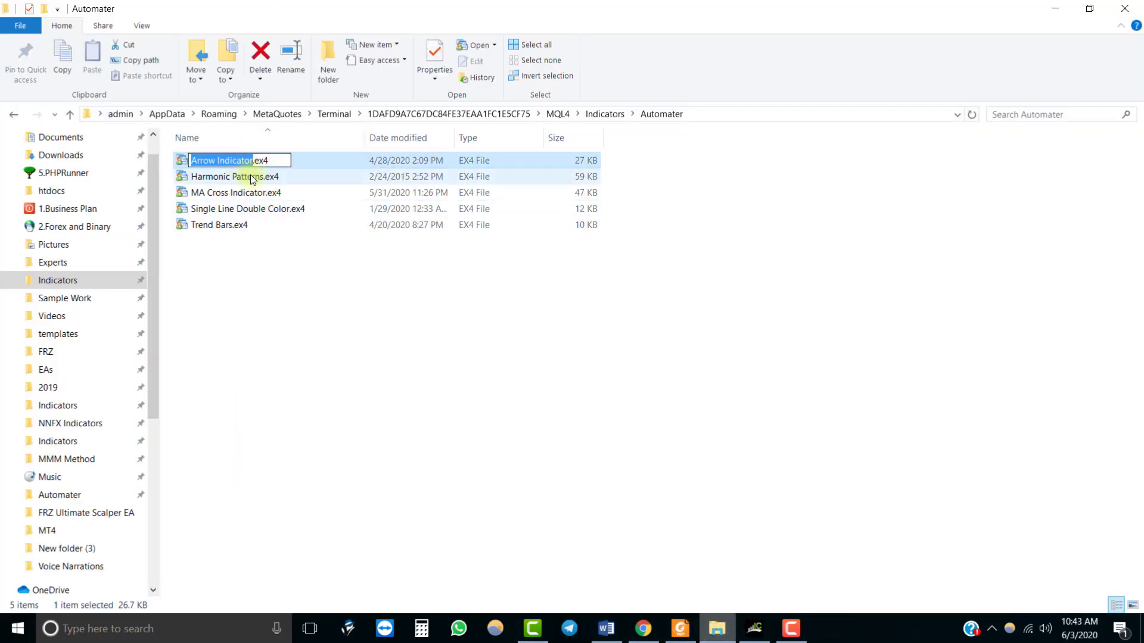
right_click(239, 161)
left_click(262, 198)
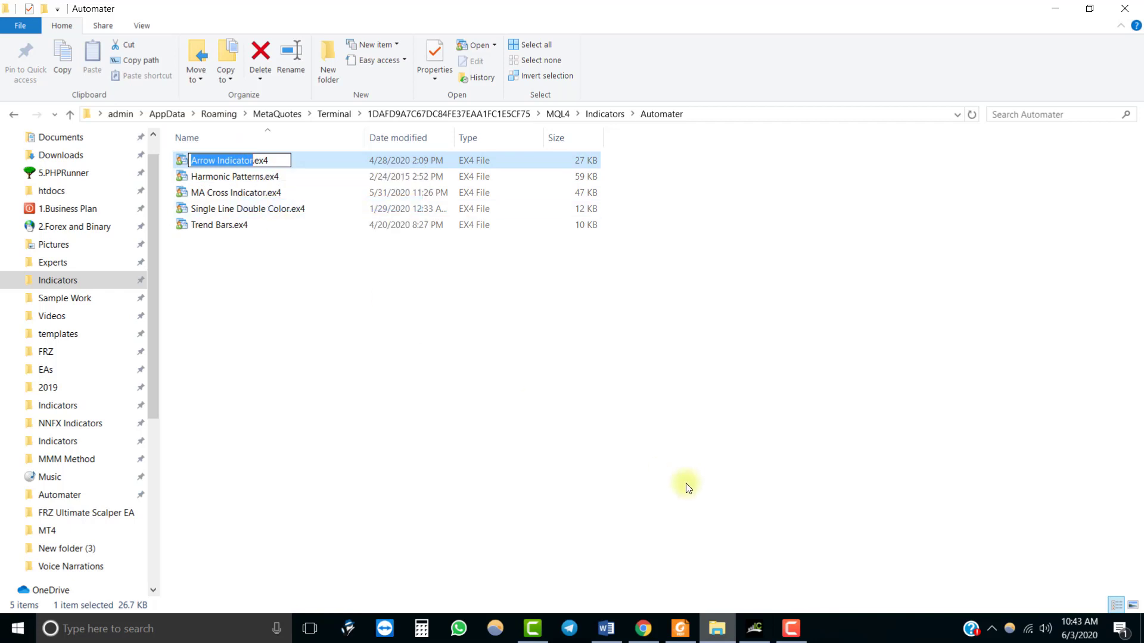
left_click(688, 488)
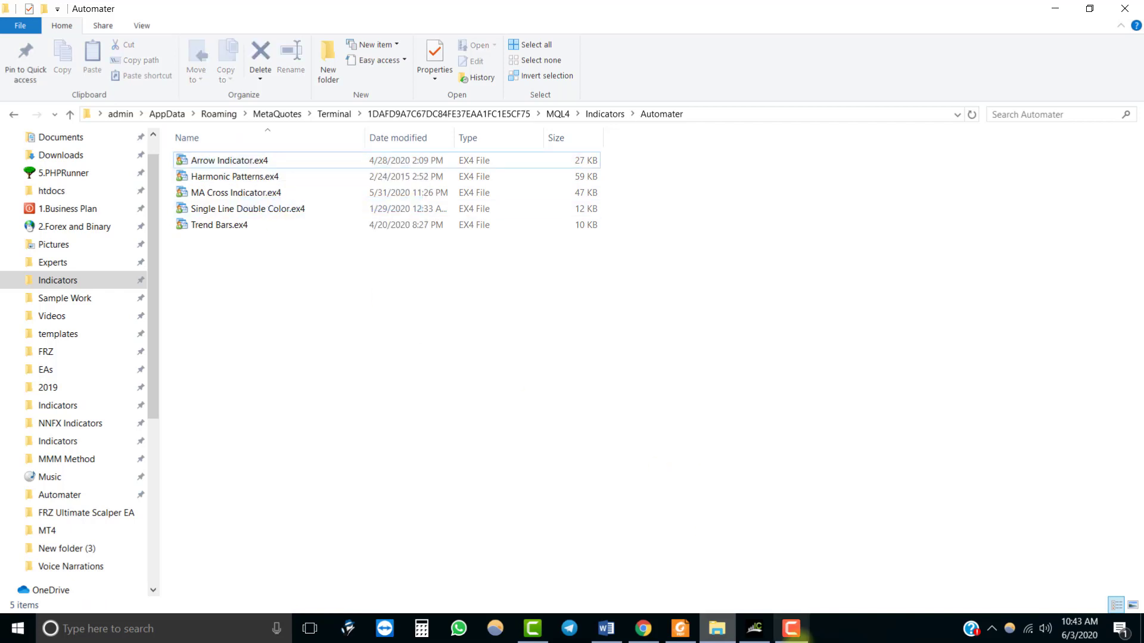
Switch back to MetaTrader 4 and review the folder prefix and file name in the Indicator Name value
left_click(754, 629)
double_click(590, 120)
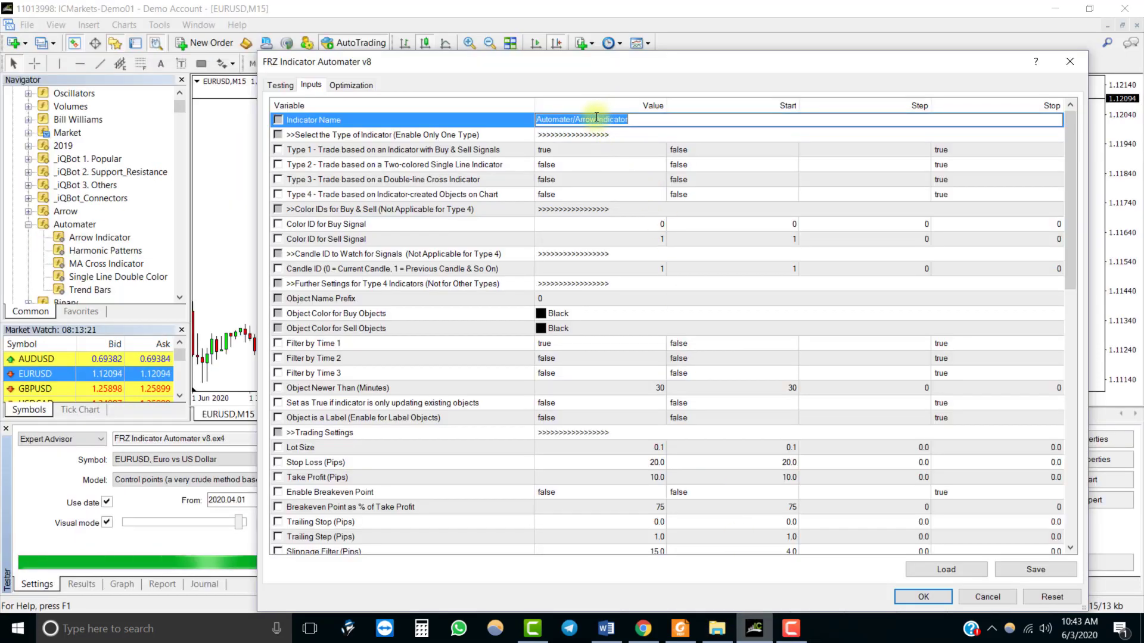
left_click_drag(575, 120, 788, 127)
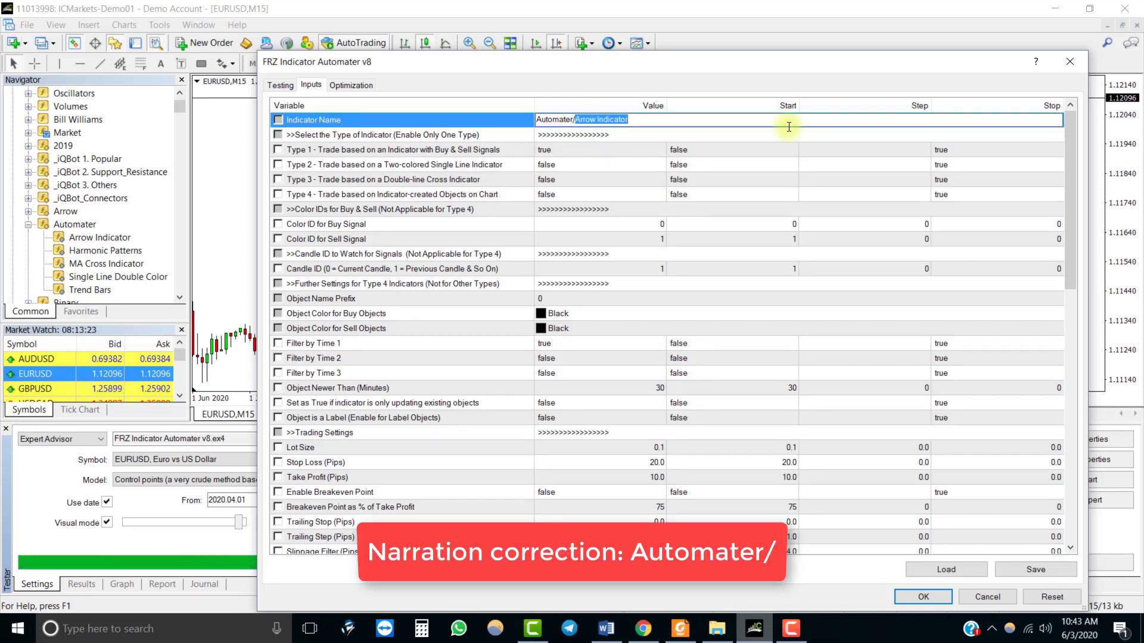
key("Right")
left_click(592, 137)
Review the four indicator type inputs and the value choices for Type 1, Buy & Sell Signals
left_click(373, 151)
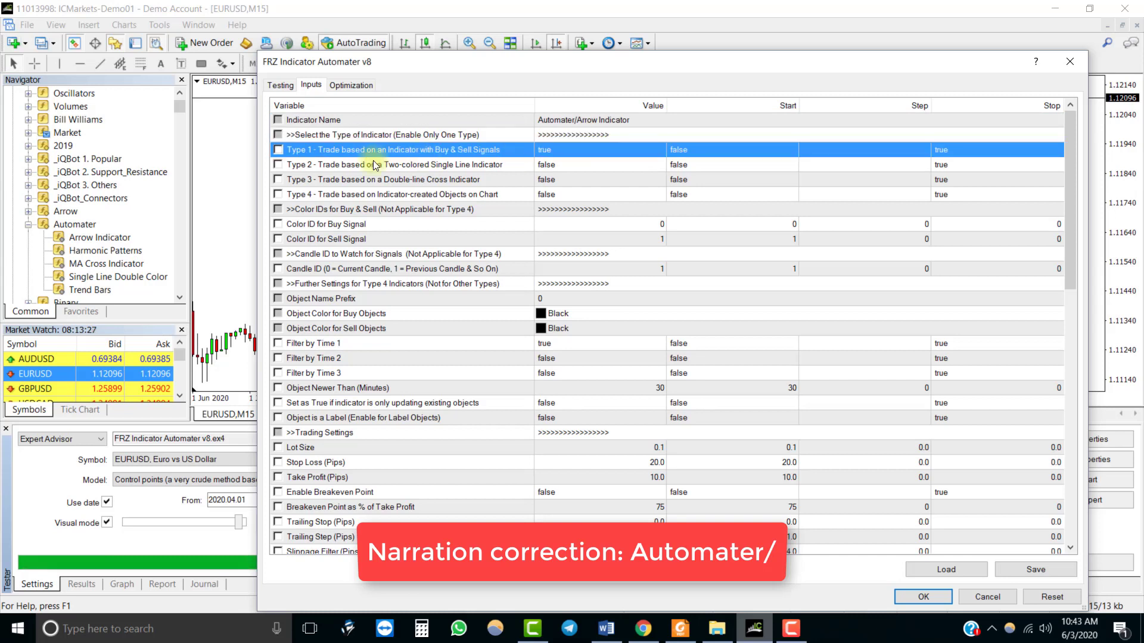
left_click(380, 165)
left_click(398, 192)
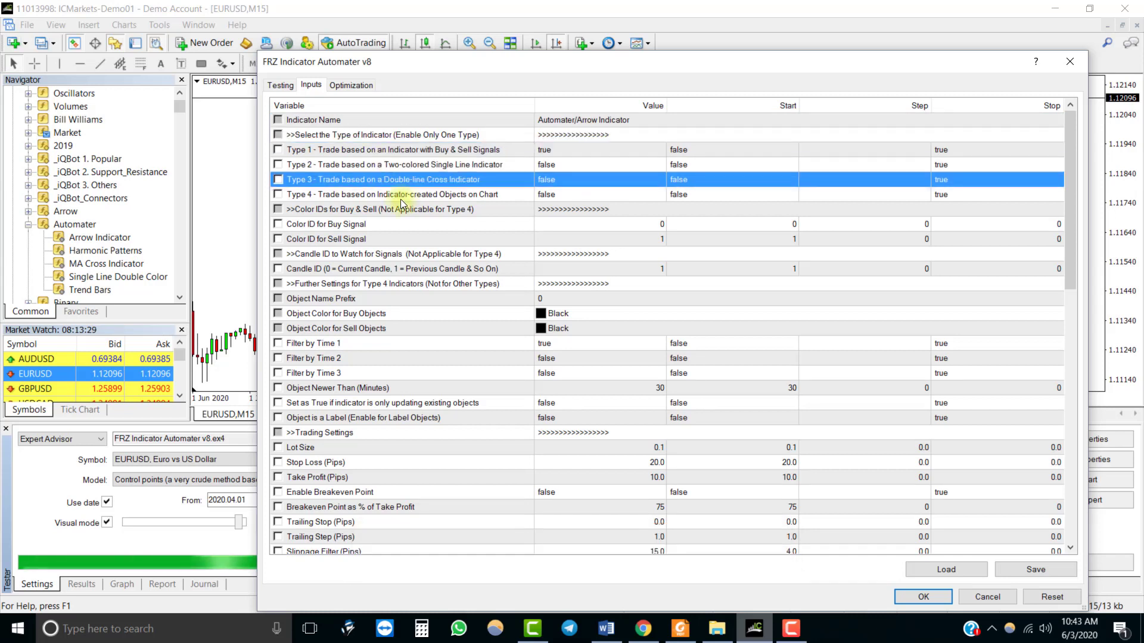
left_click(393, 151)
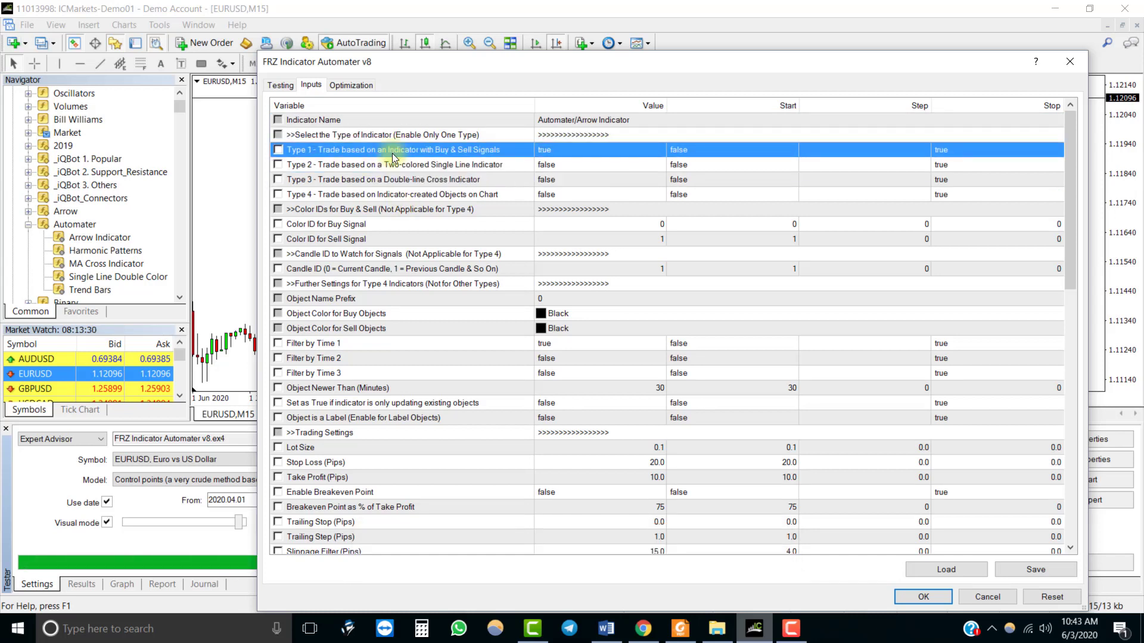
left_click(565, 152)
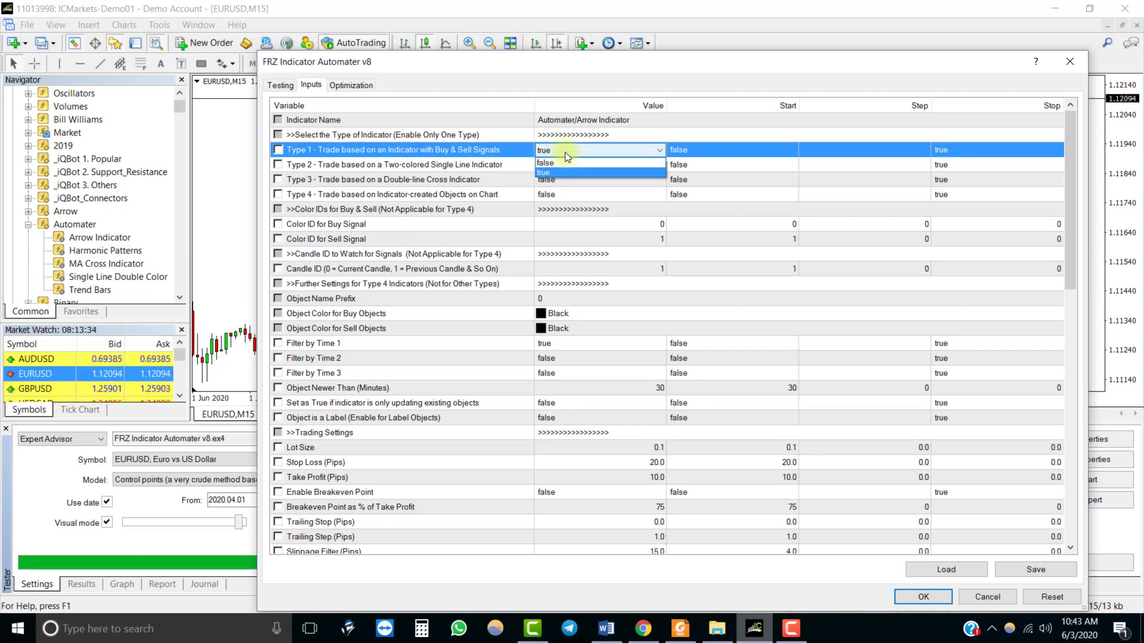
Set Color ID for Buy Signal to 2 and Color ID for Sell Signal to 3
left_click(440, 227)
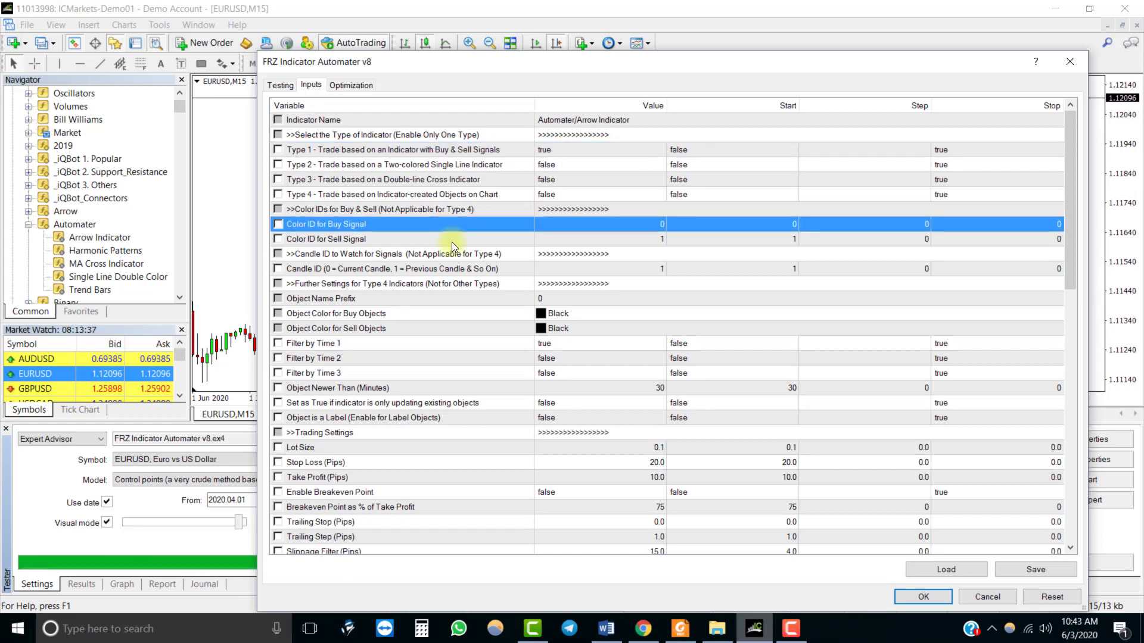
left_click(452, 242)
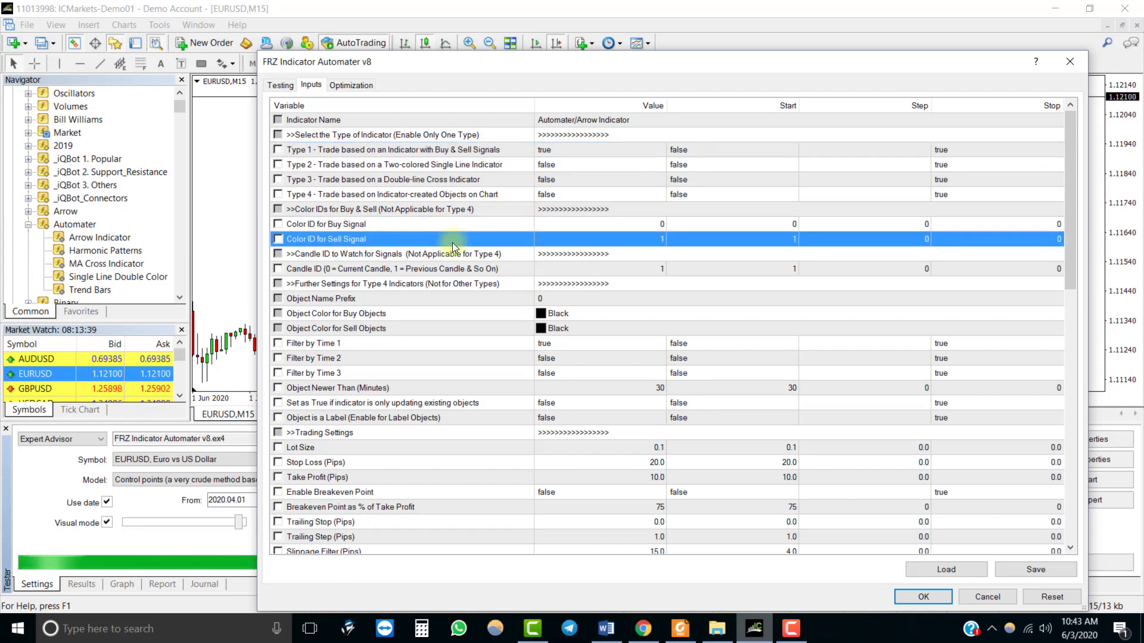
left_click(641, 223)
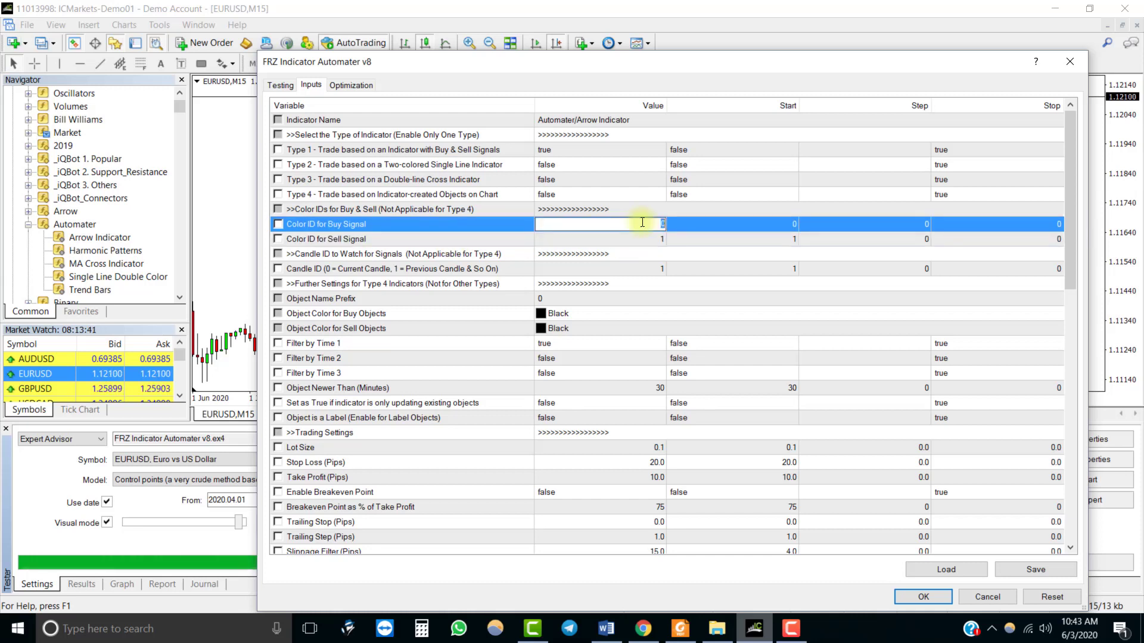
type("2")
left_click(648, 237)
type("3")
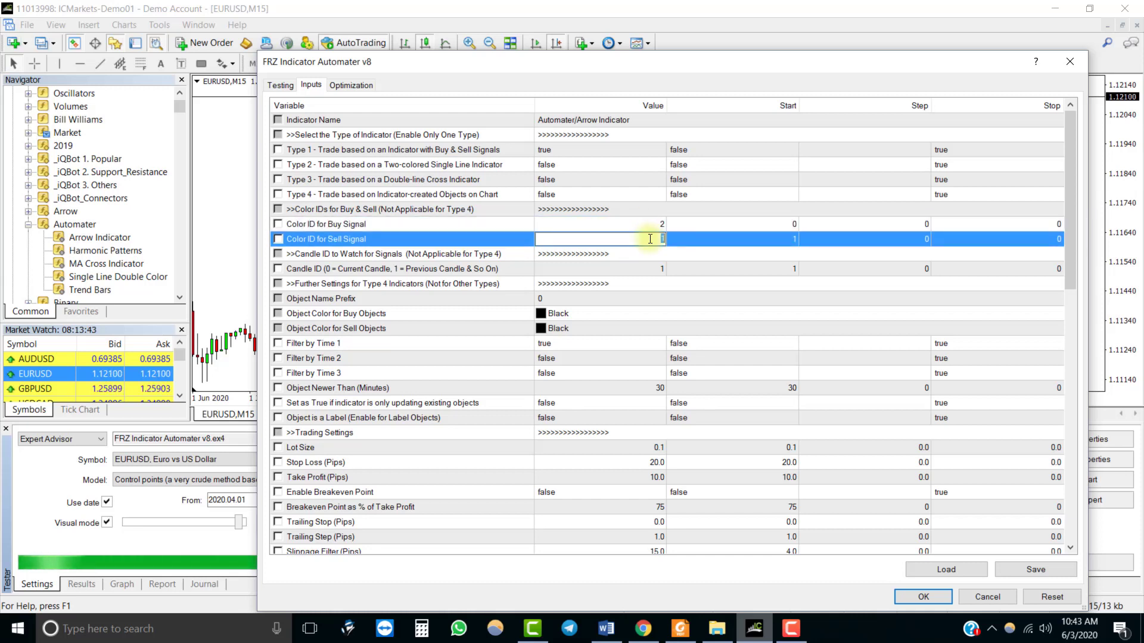
left_click(453, 239)
left_click(458, 225)
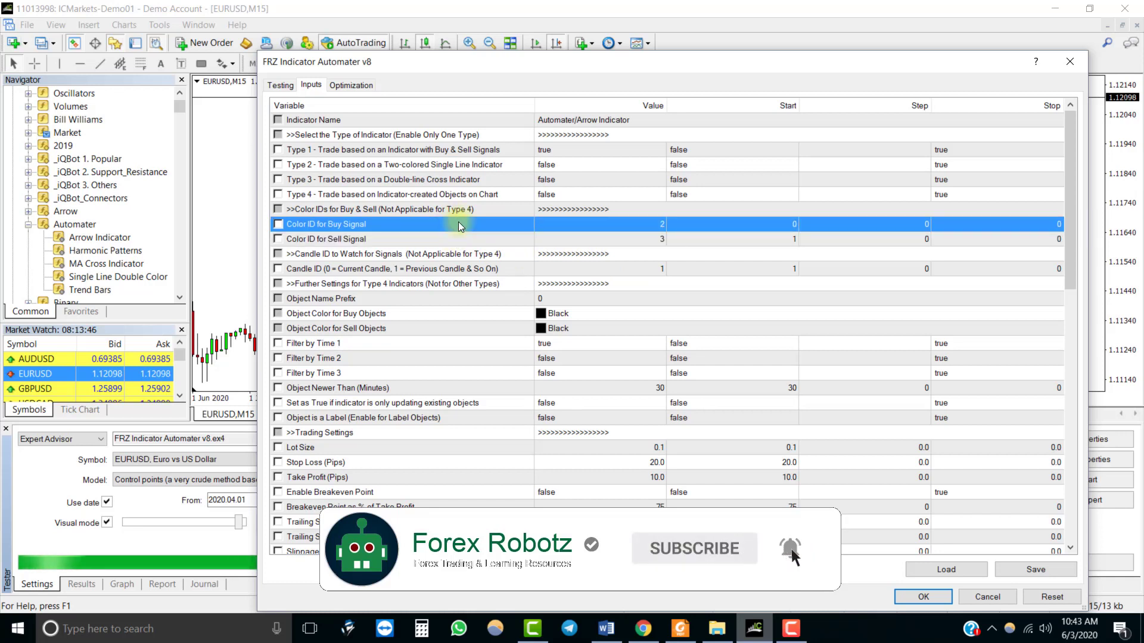
Review the Candle ID input, the further settings for Type 4 indicators and the Trading Settings inputs
left_click(454, 270)
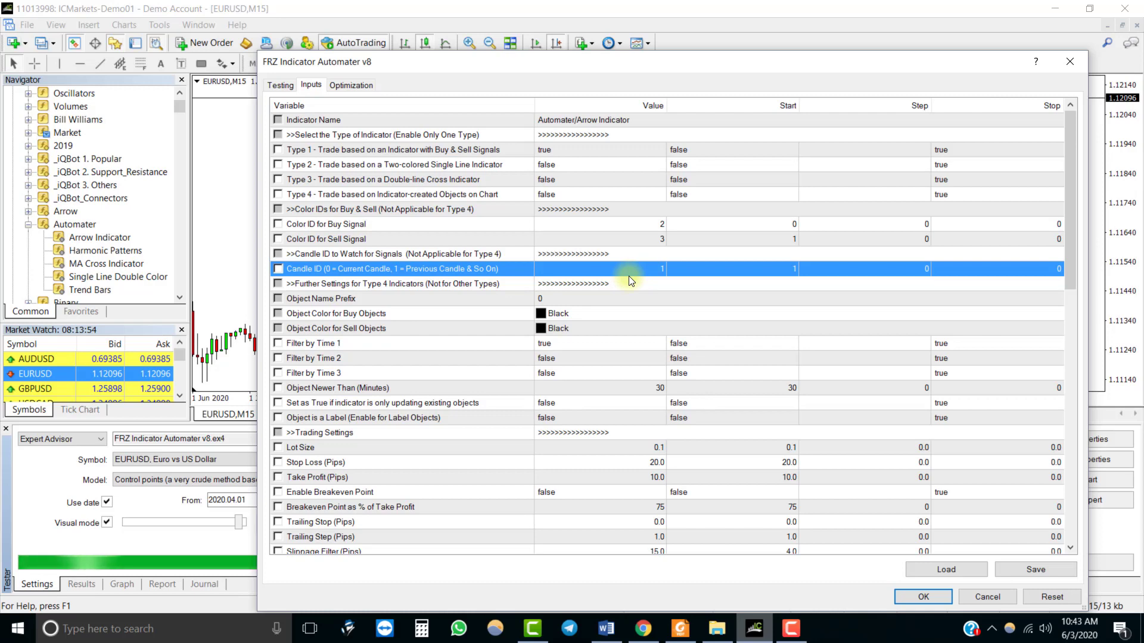
scroll(628, 276, "down", 1)
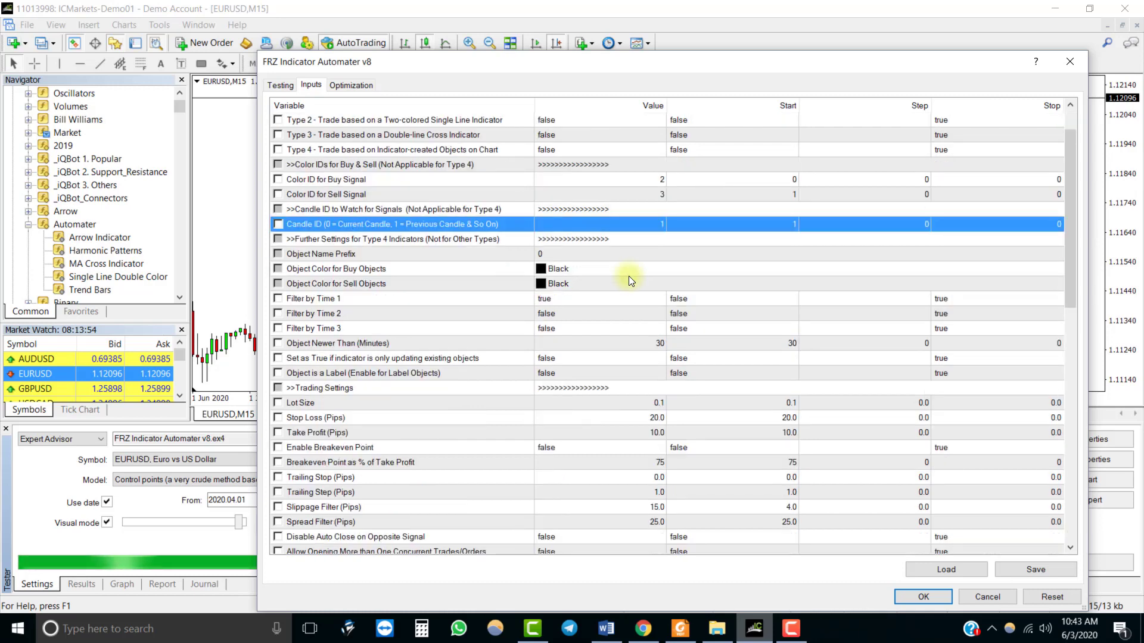
scroll(628, 277, "down", 1)
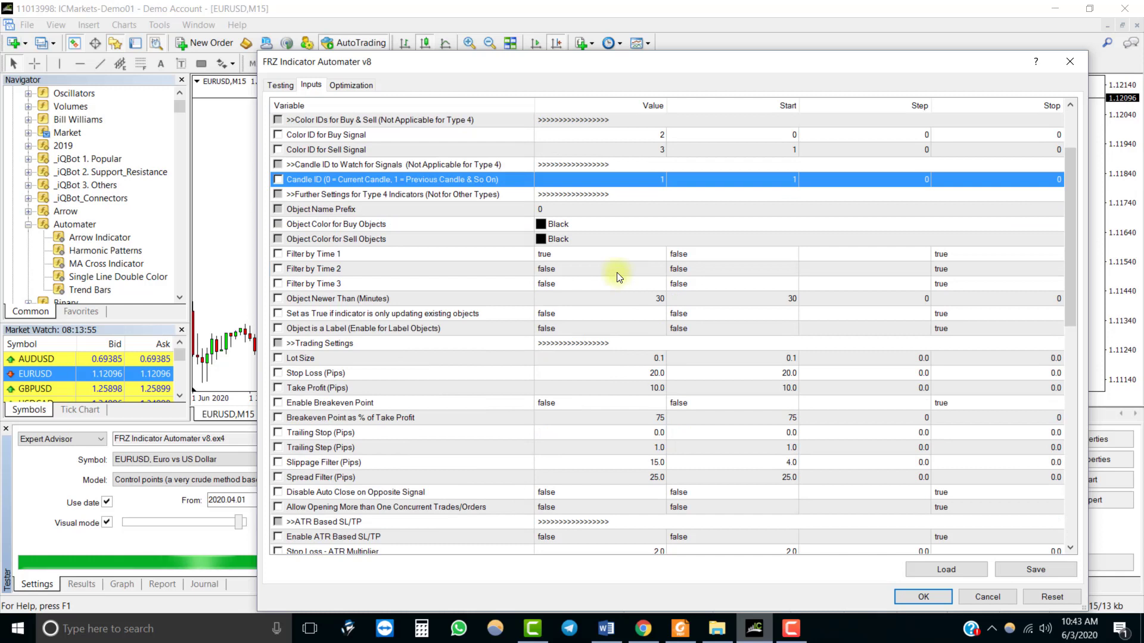
left_click(368, 197)
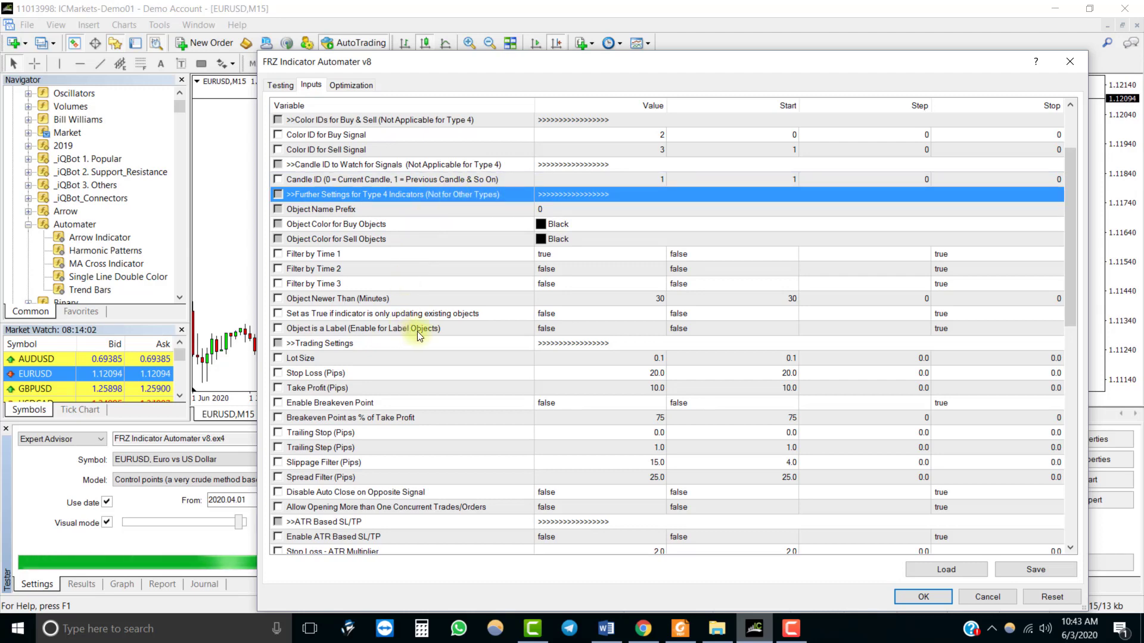
scroll(465, 324, "down", 4)
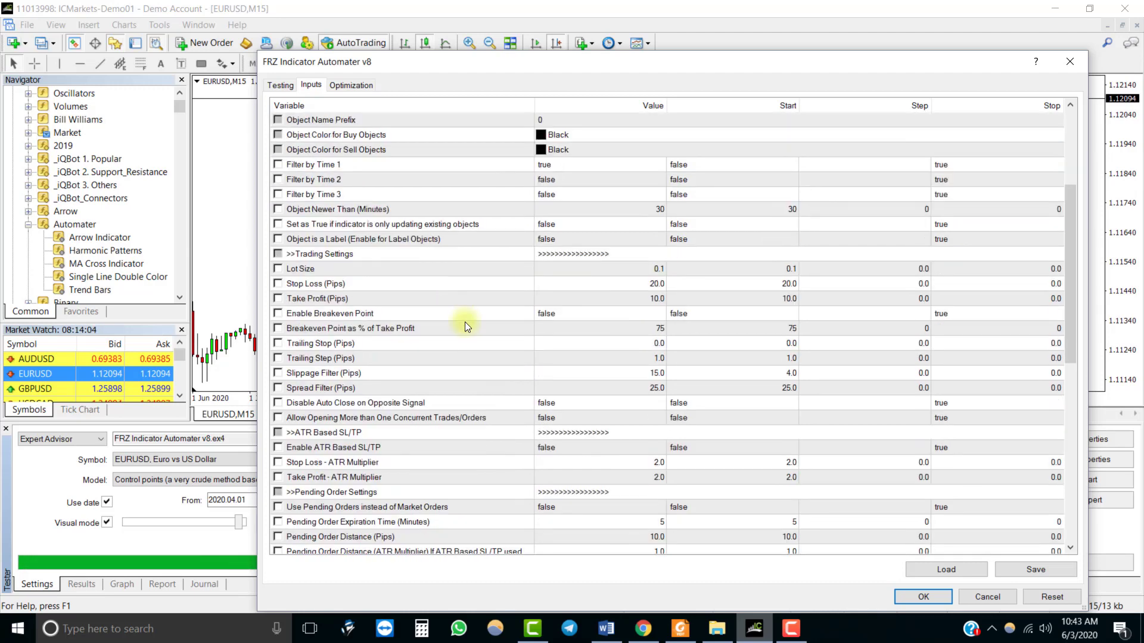
left_click(346, 160)
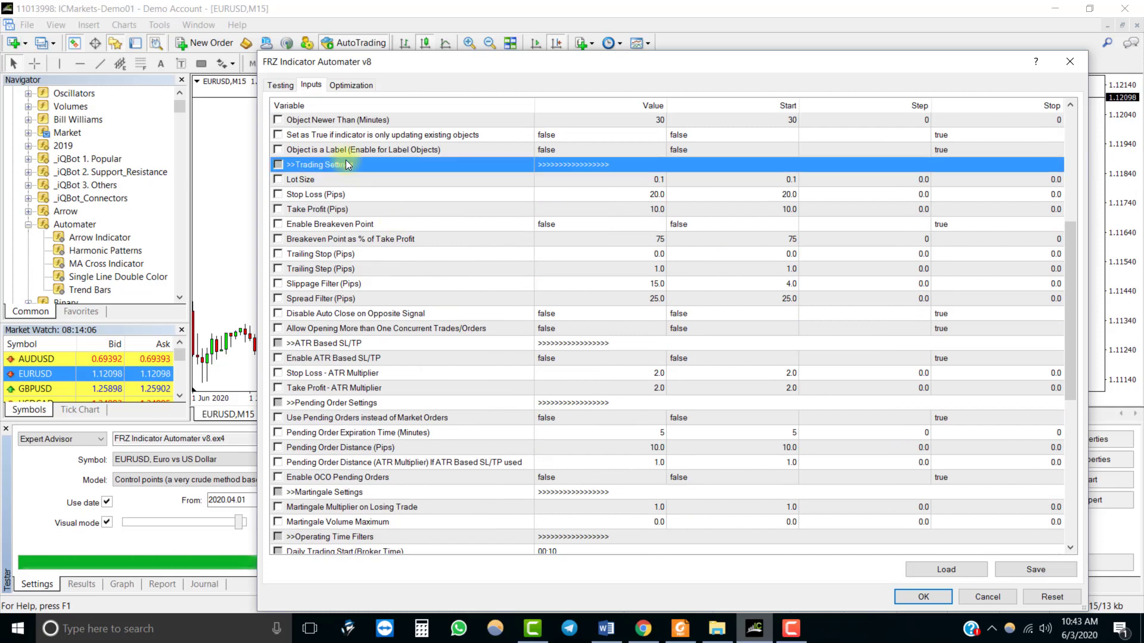
left_click(323, 180)
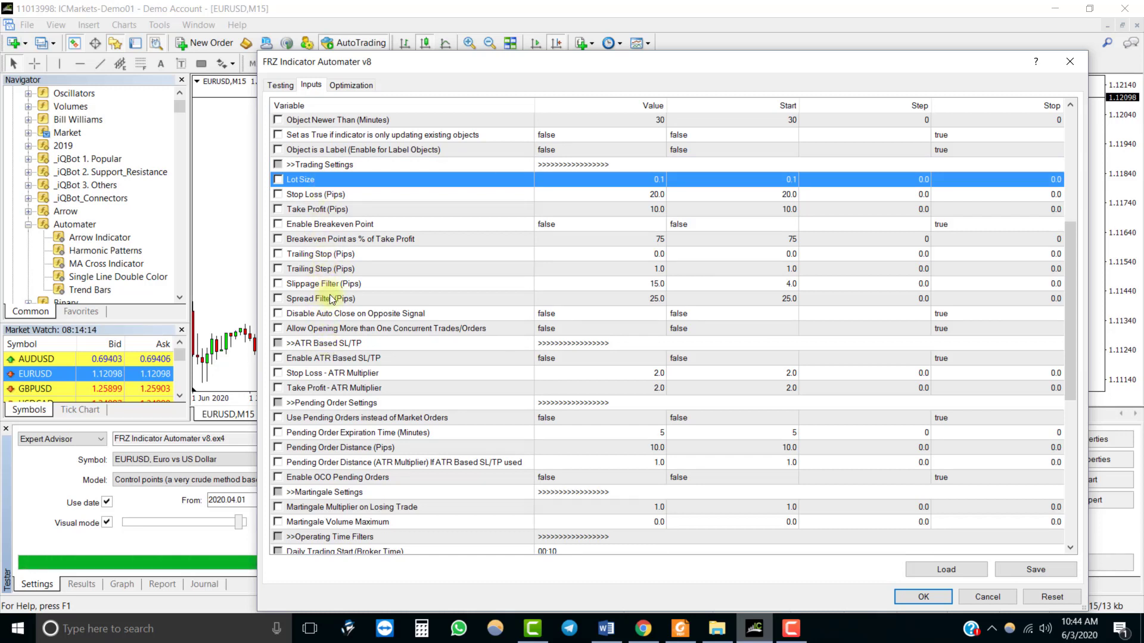
Review the ATR Based SL/TP, Pending Order, Martingale and Operating Time Filters inputs
left_click(337, 343)
scroll(413, 255, "down", 3)
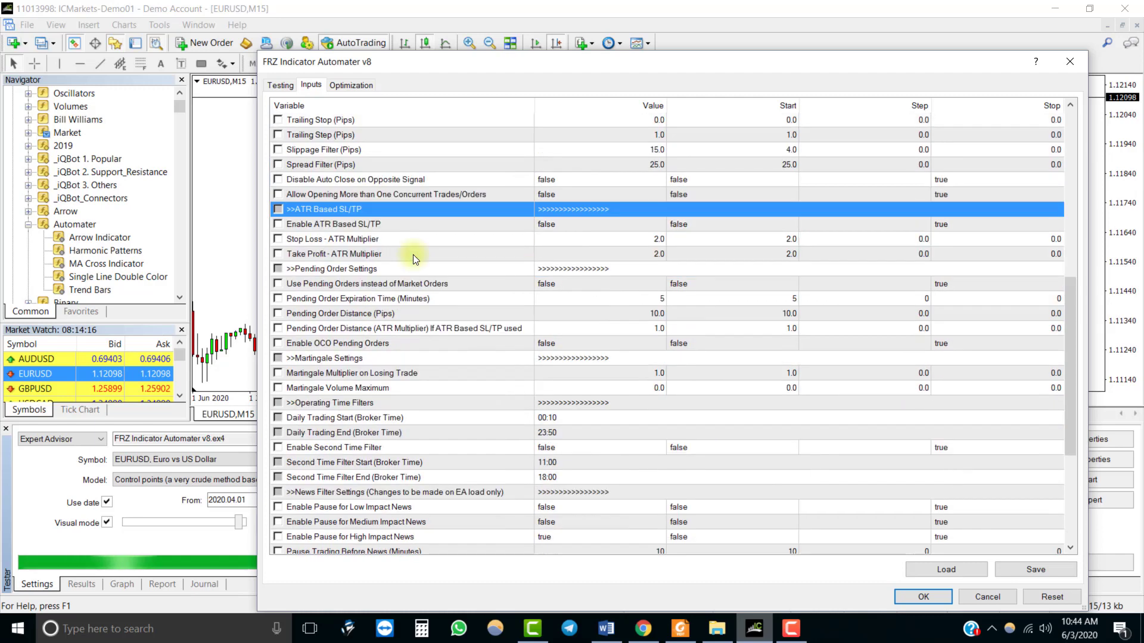
left_click(348, 267)
scroll(349, 270, "down", 2)
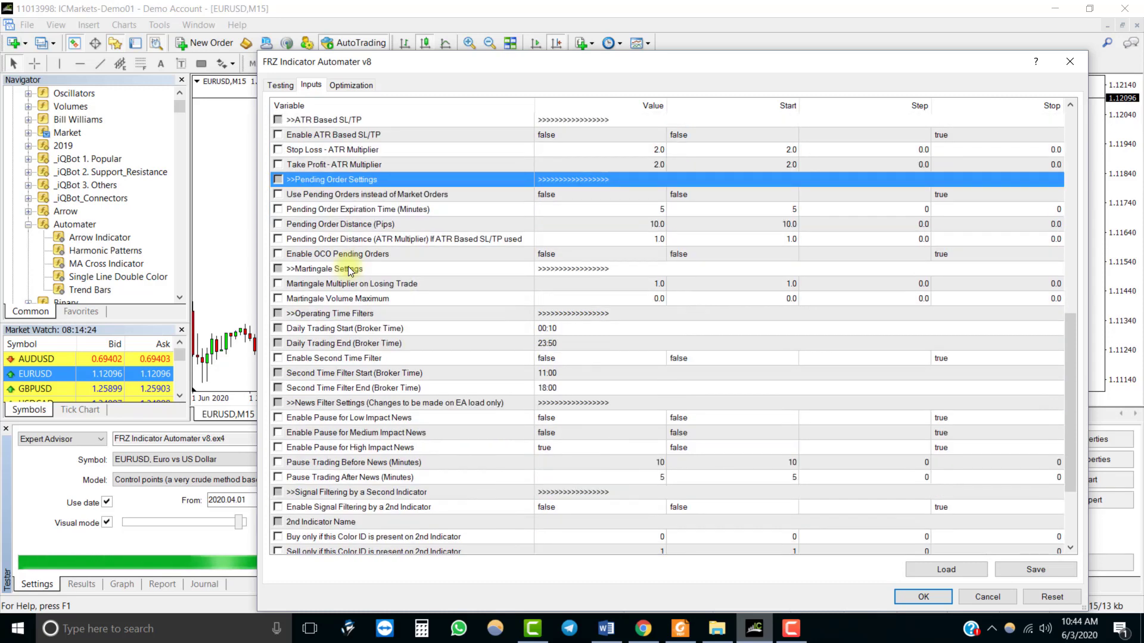
left_click(349, 269)
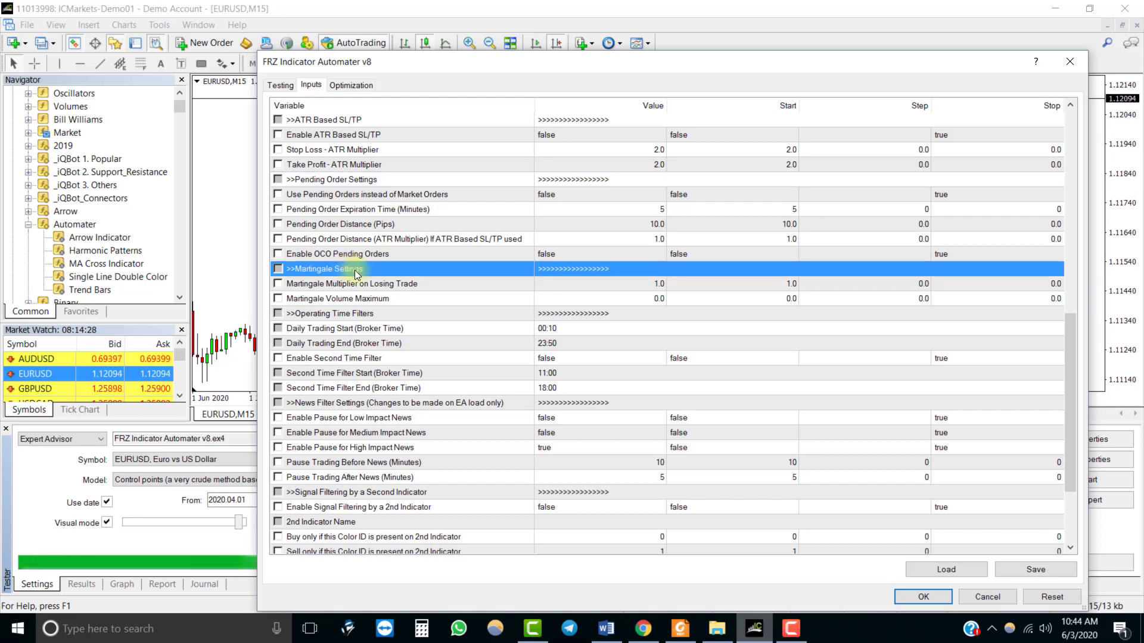
left_click(404, 314)
scroll(402, 294, "down", 2)
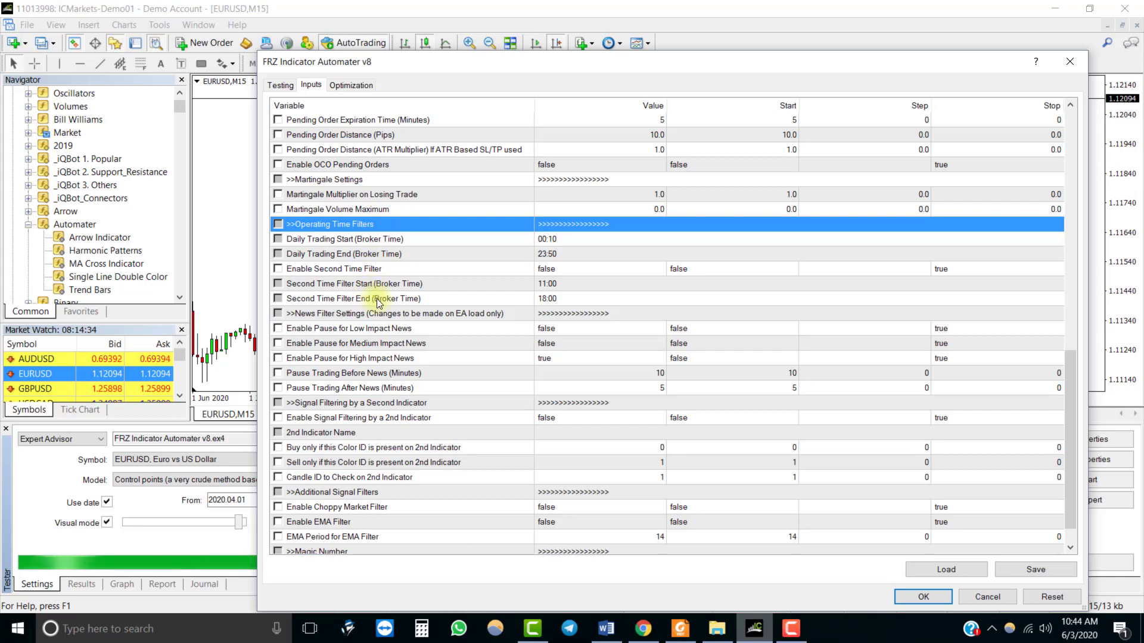
scroll(416, 335, "down", 1)
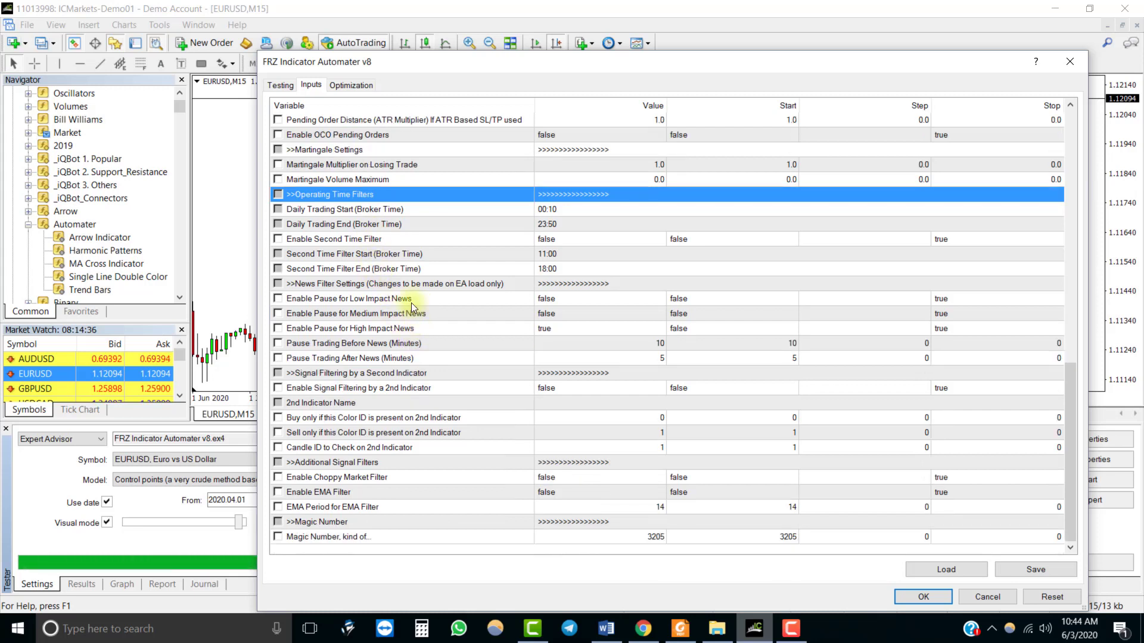
Review the News Filter, Signal Filtering by a Second Indicator and Additional Signal Filters inputs
left_click(405, 286)
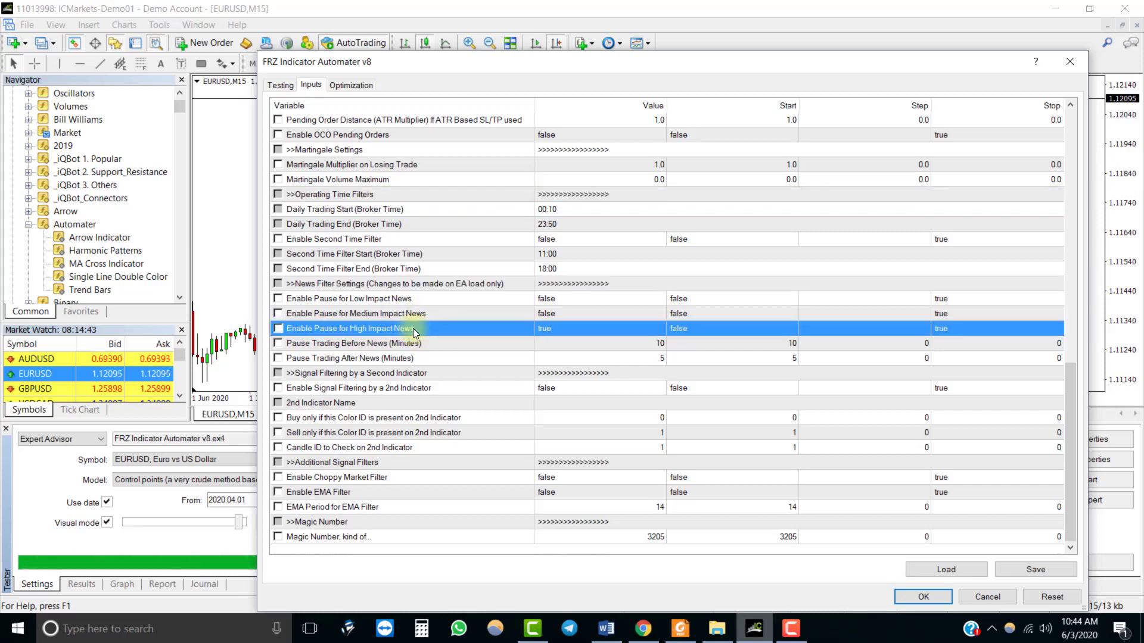
left_click(417, 375)
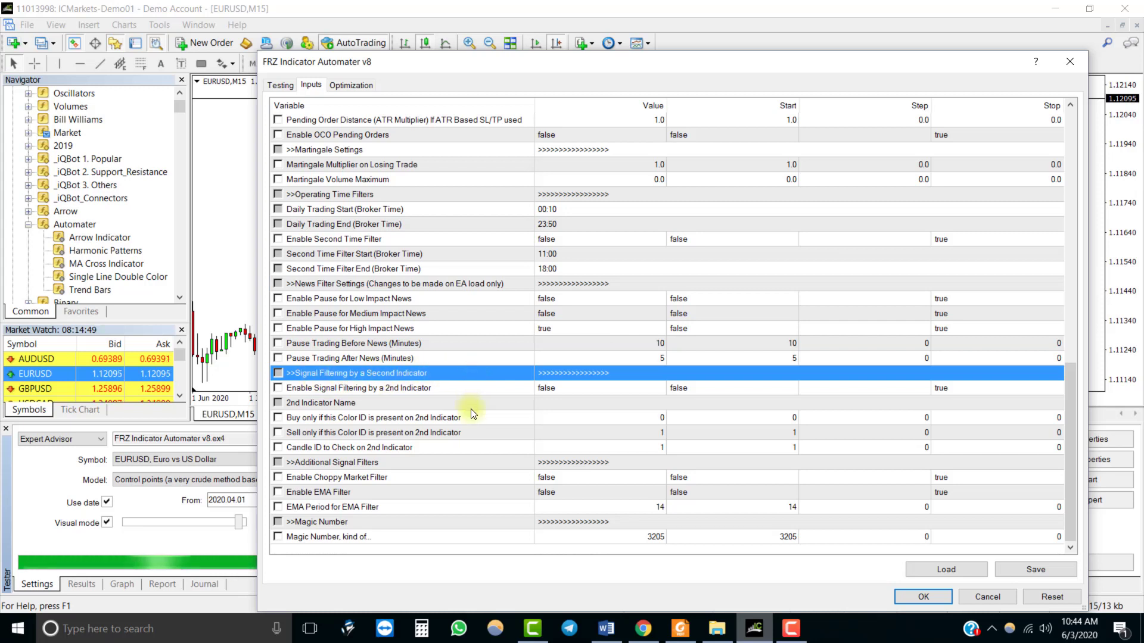
left_click(431, 466)
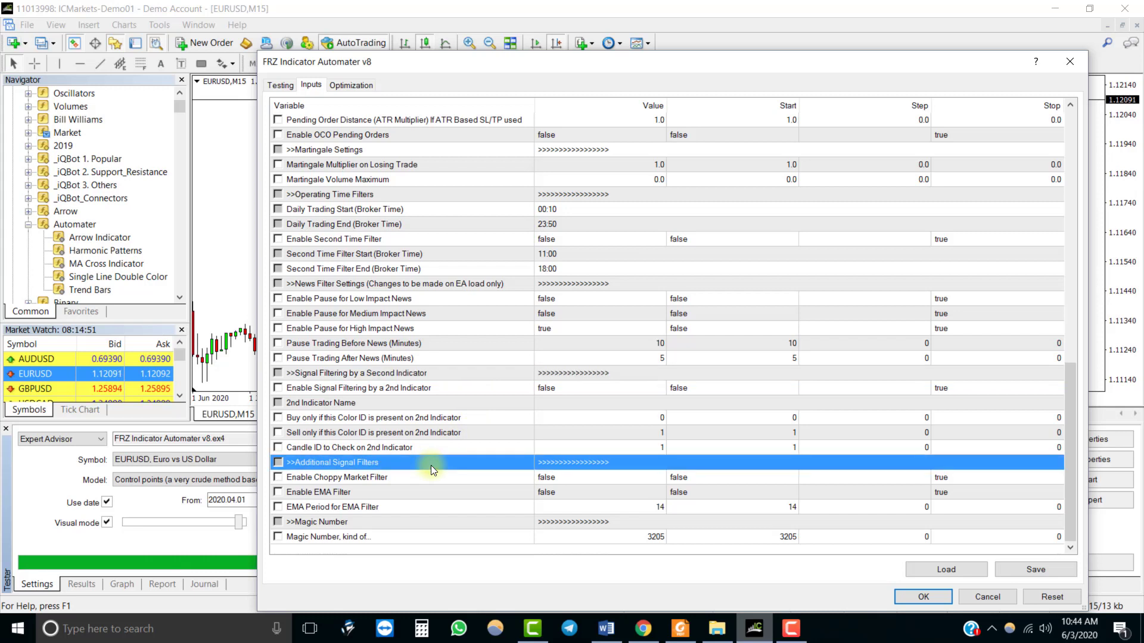
left_click(338, 477)
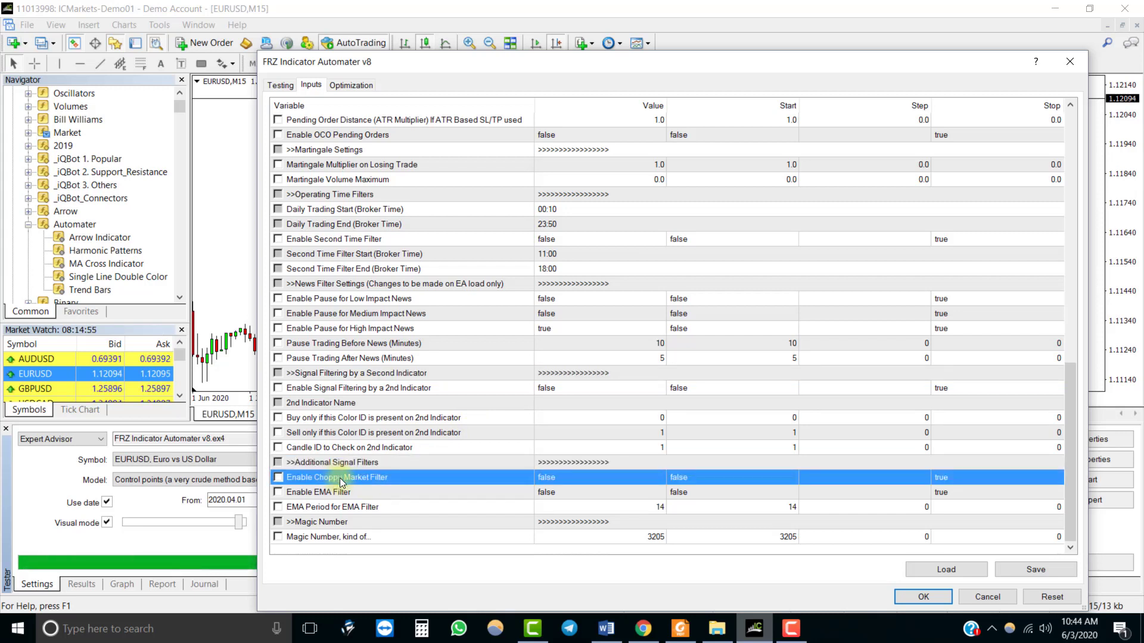
Accept the EA inputs for the Arrow Indicator and start the strategy test
scroll(344, 509, "up", 15)
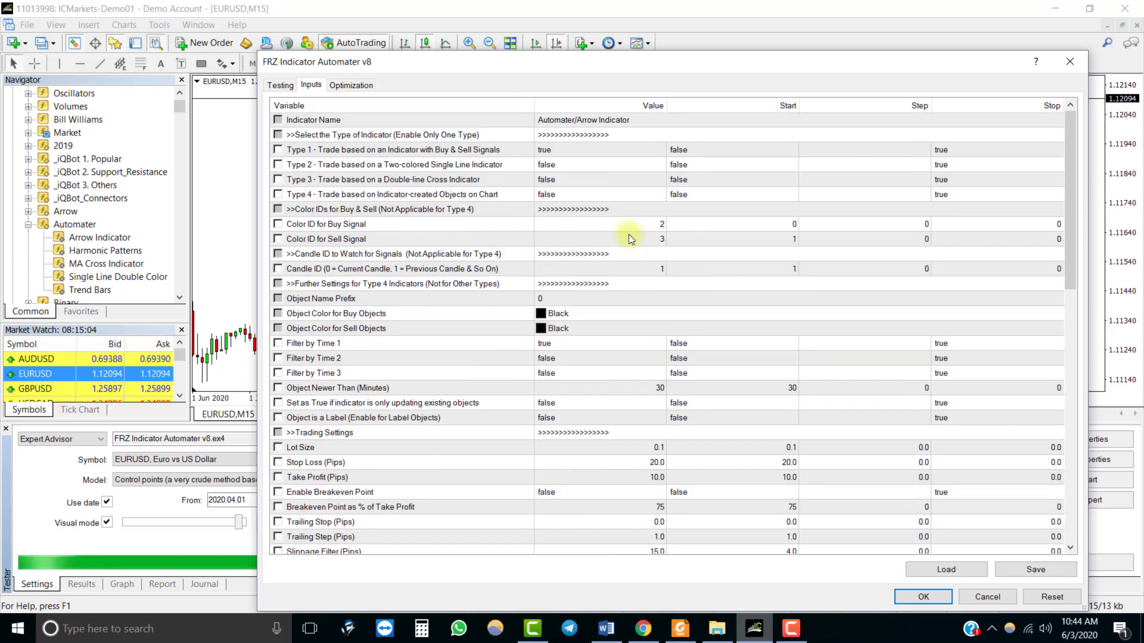
left_click(923, 597)
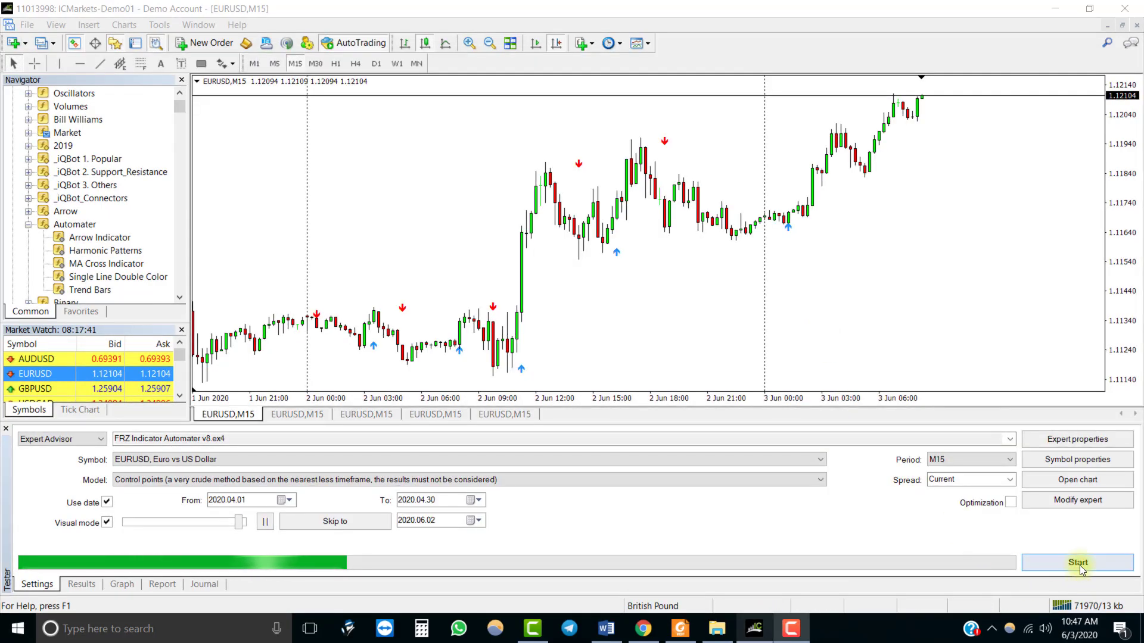
left_click(1078, 564)
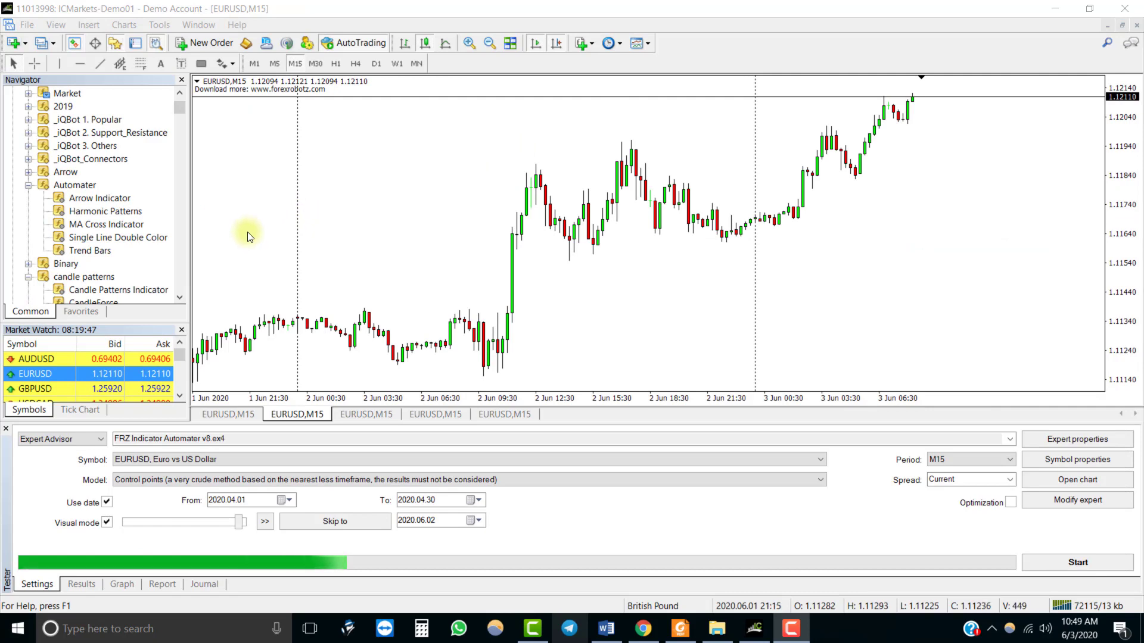
Add the Single Line Double Color indicator from the Automater folder to the EURUSD M15 chart with its default colors
double_click(132, 237)
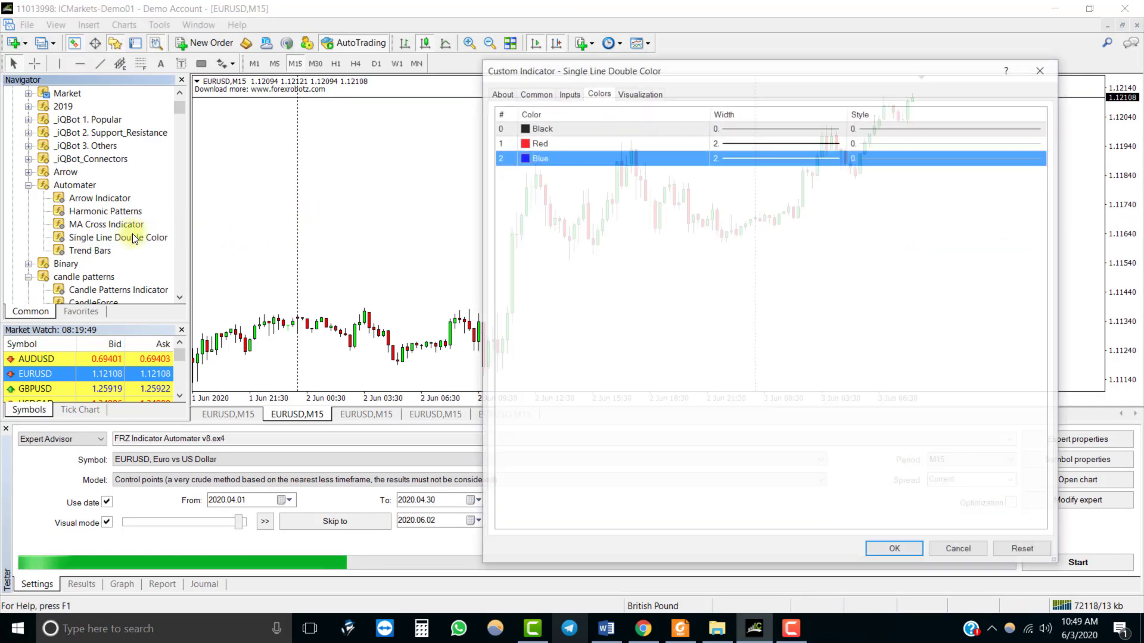
left_click(902, 549)
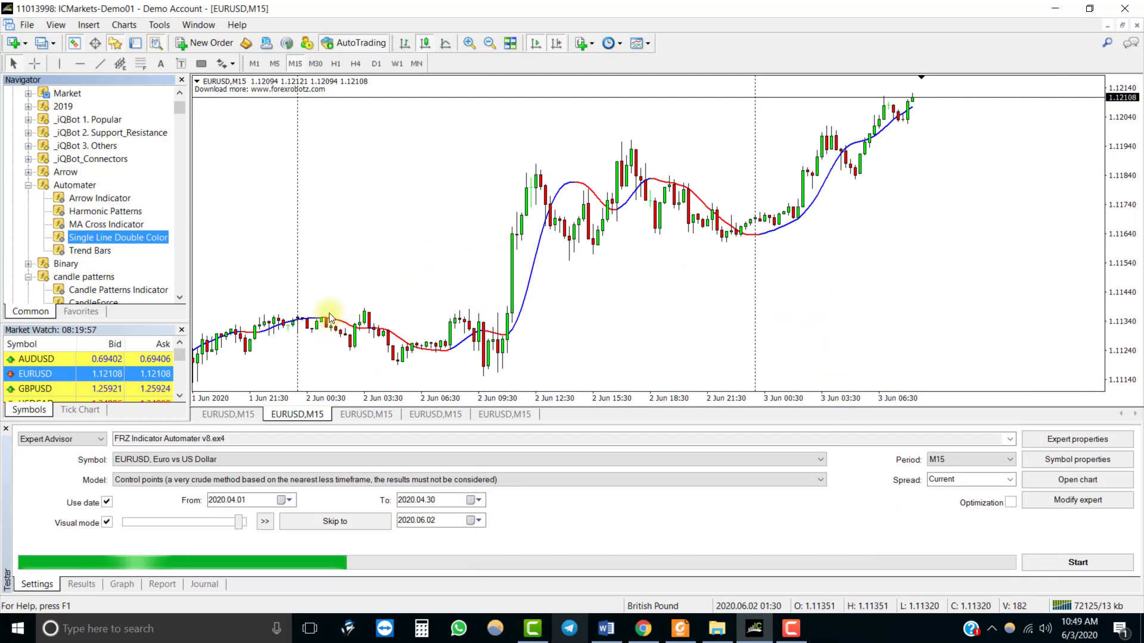
Open the Single Line Double Color indicator's settings on the chart, check the color IDs of its red and blue lines, and close them
right_click(444, 143)
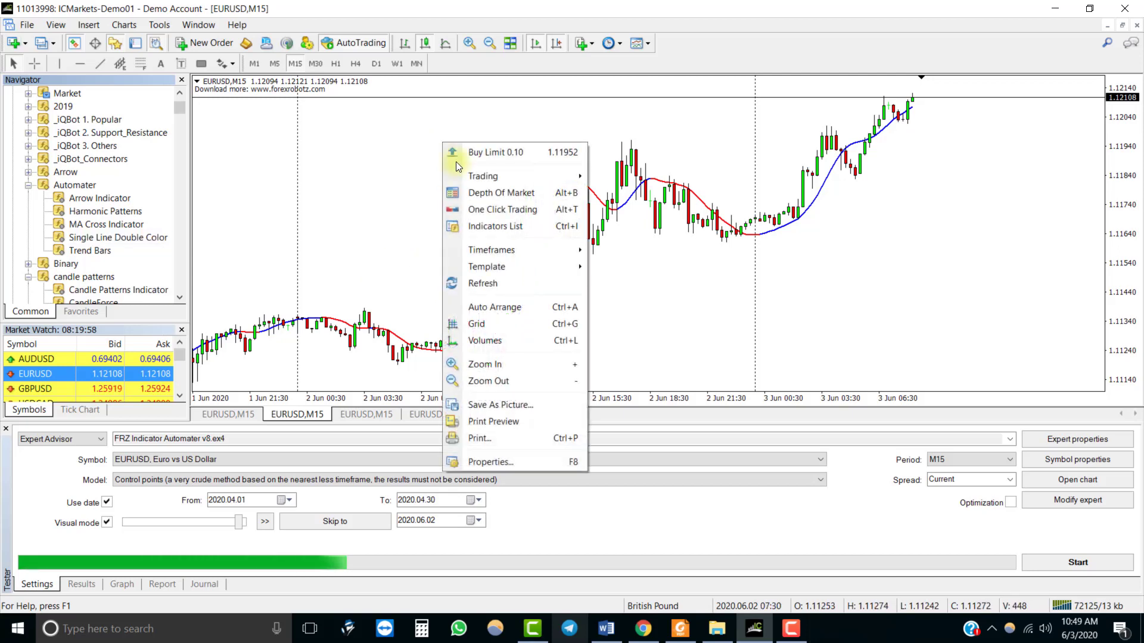
left_click(509, 231)
double_click(633, 194)
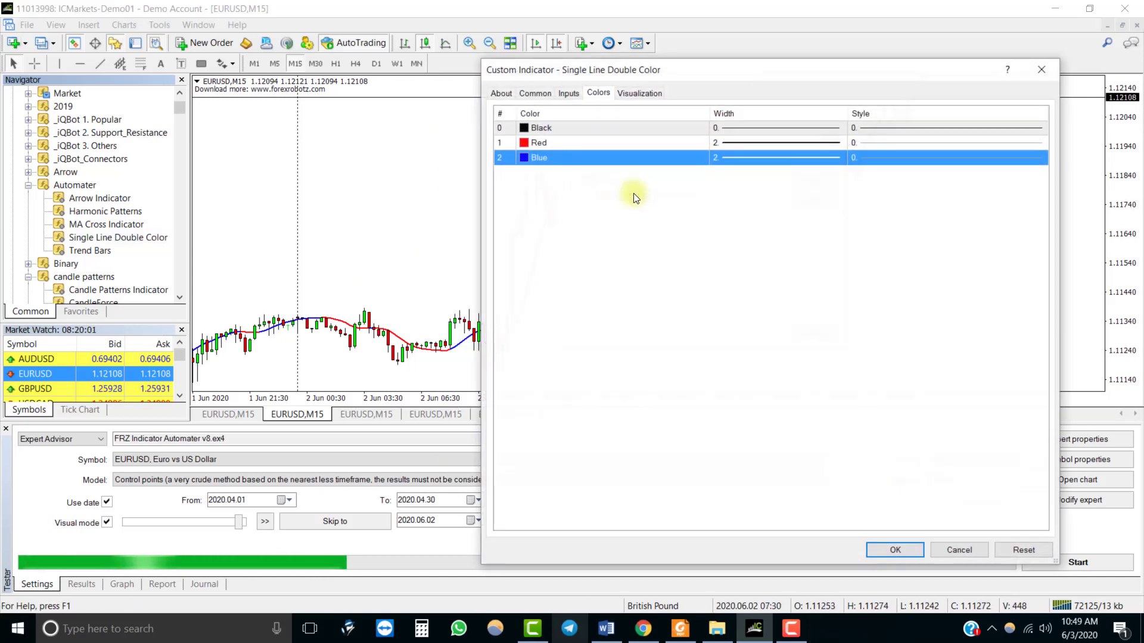
left_click(557, 143)
left_click(562, 157)
left_click(562, 139)
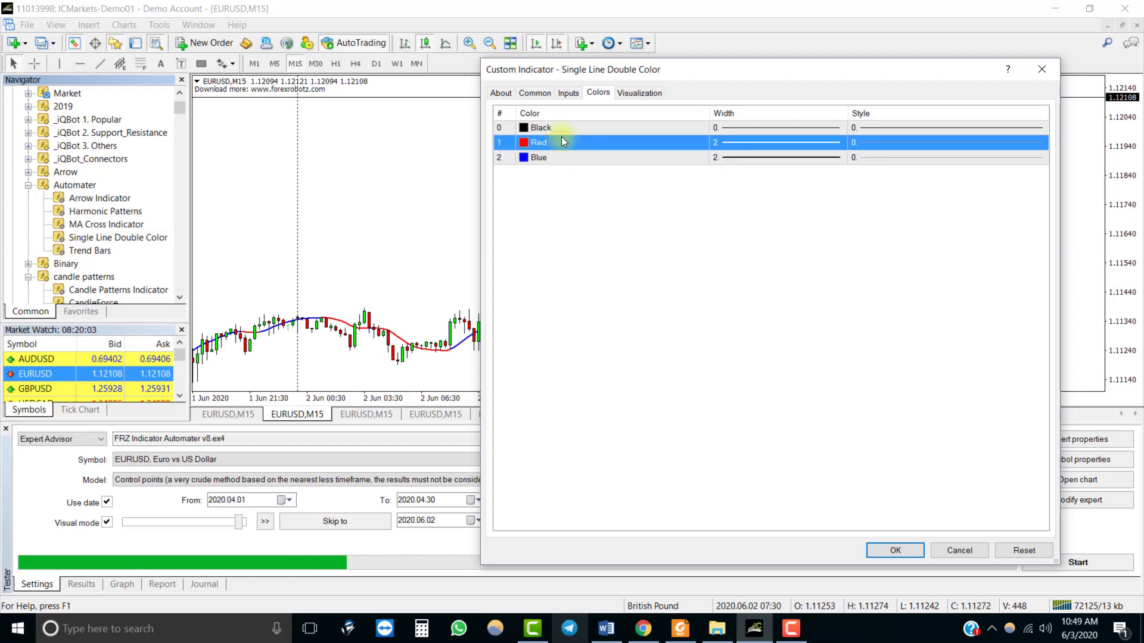
left_click(564, 157)
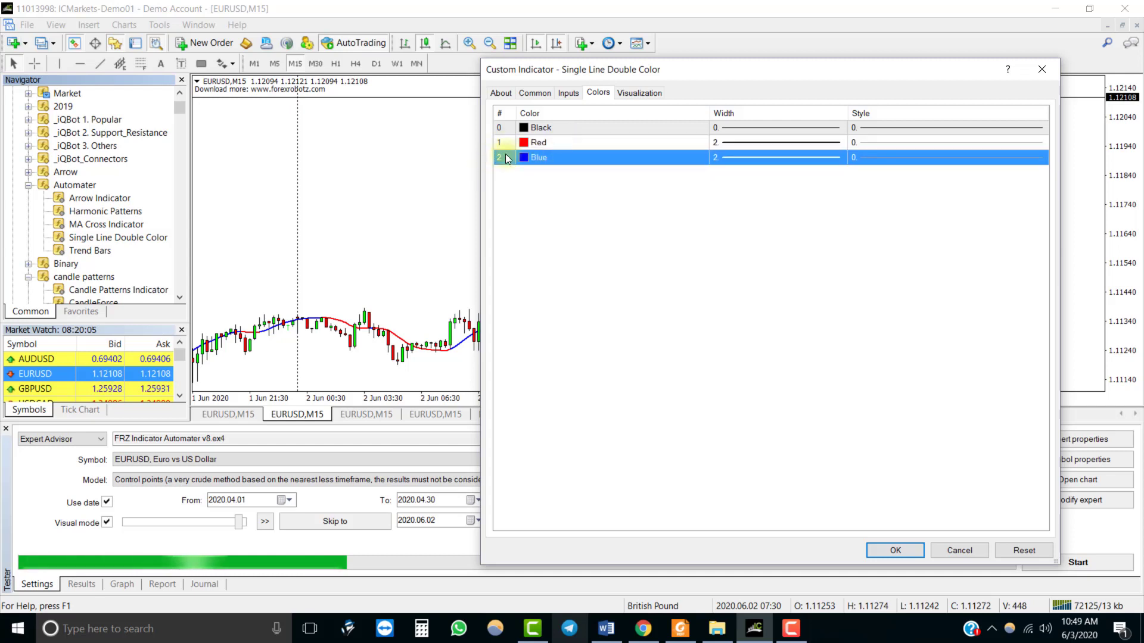
left_click(894, 550)
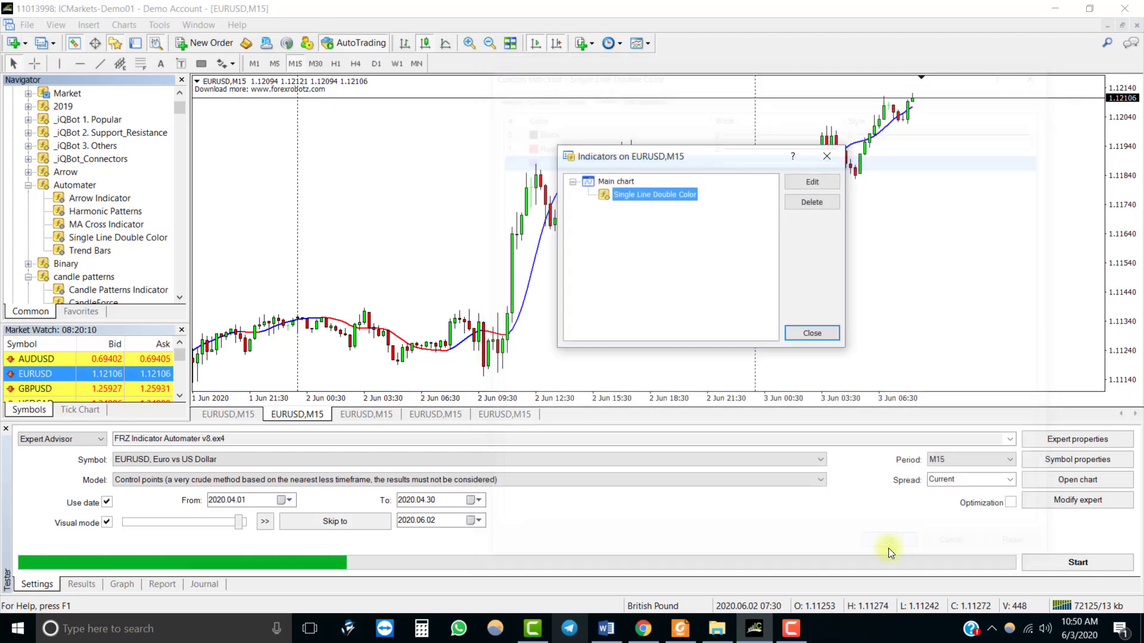
left_click(811, 333)
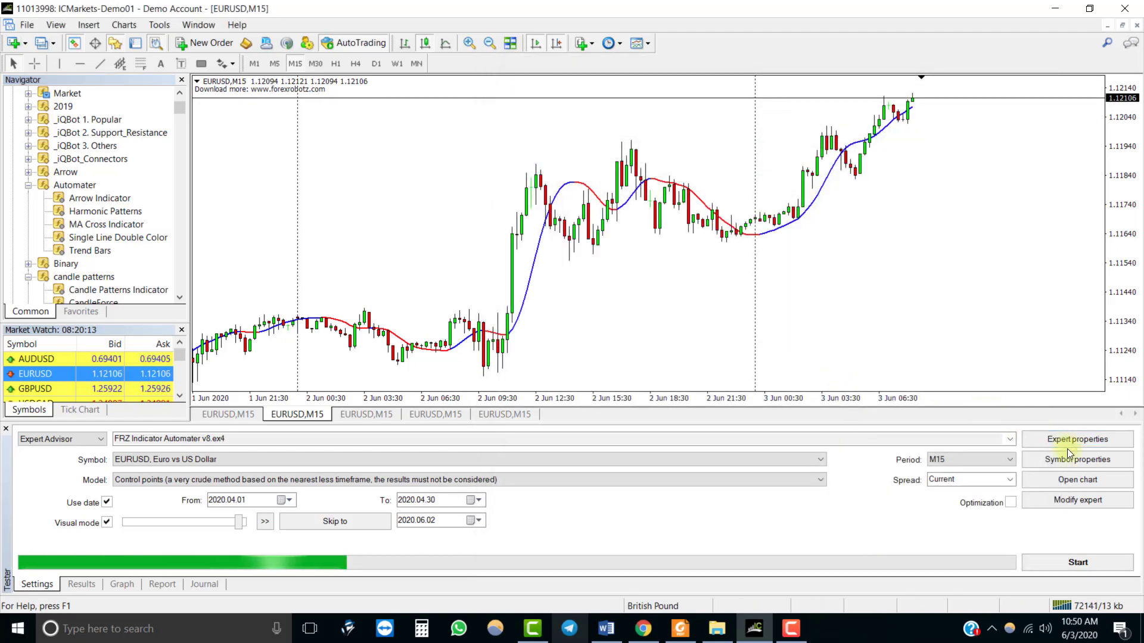
Open the EA's properties and set Color ID for Sell Signal to 1
left_click(1067, 438)
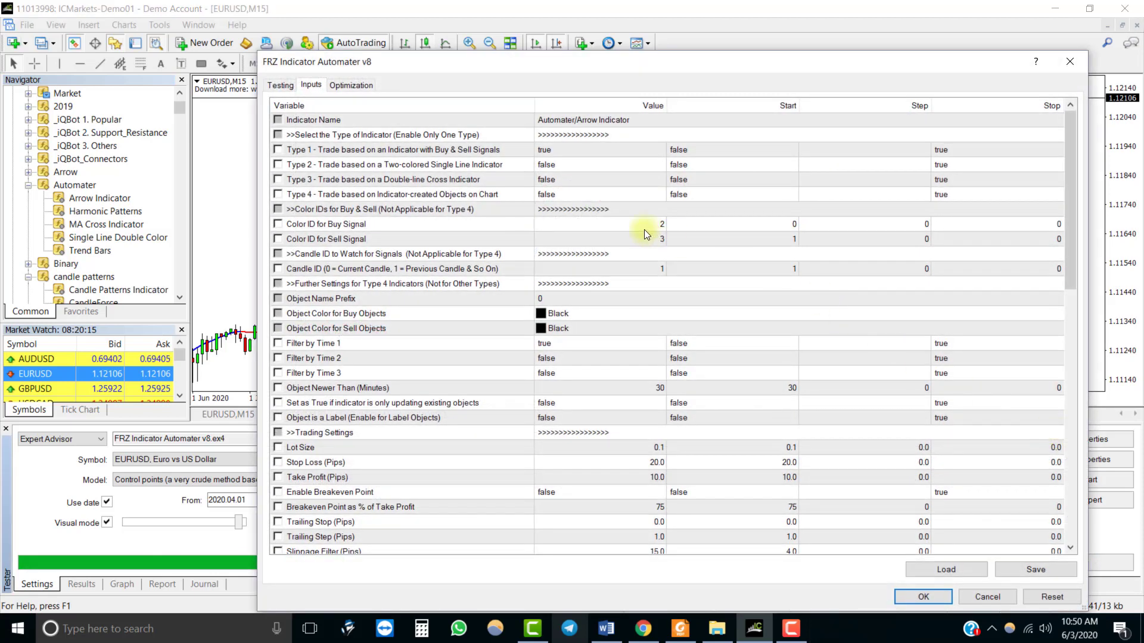
left_click(625, 226)
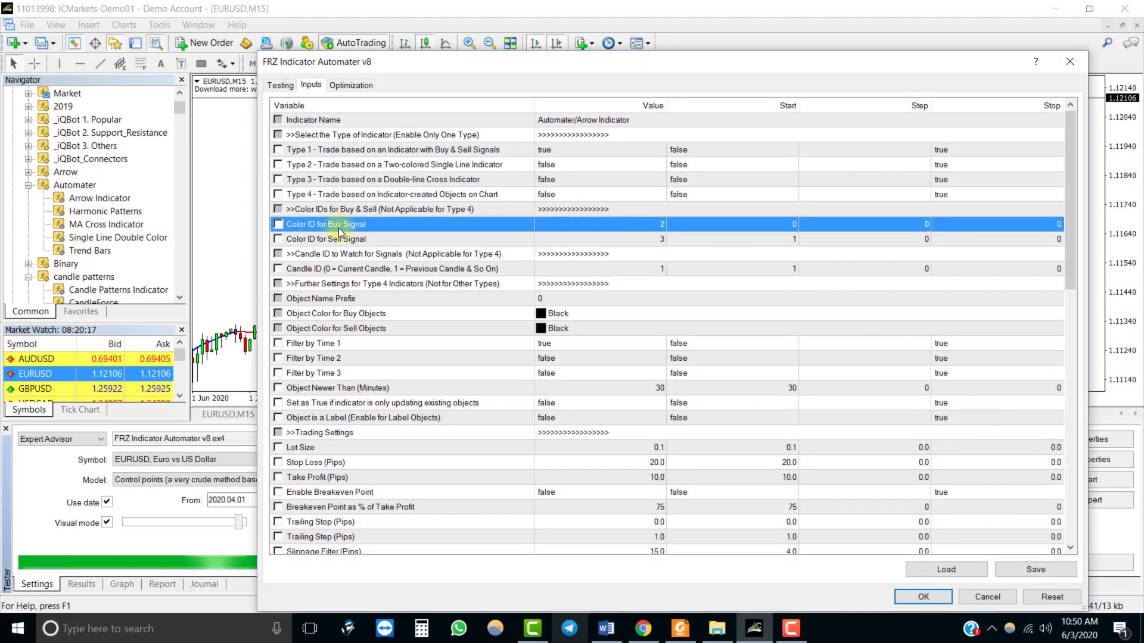
double_click(645, 238)
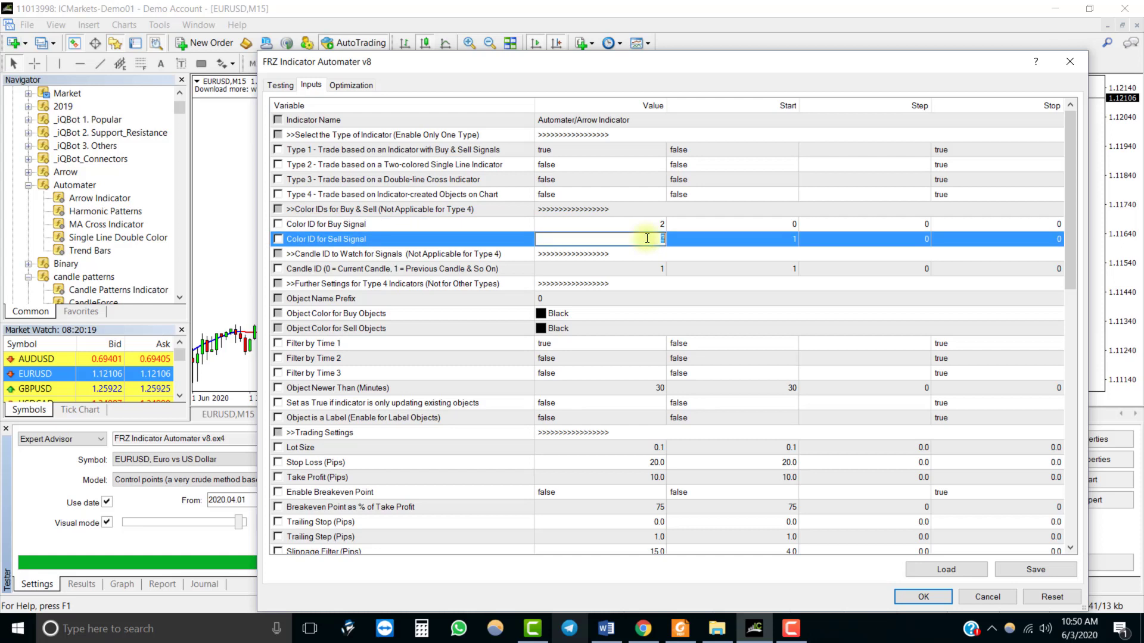
left_click(587, 119)
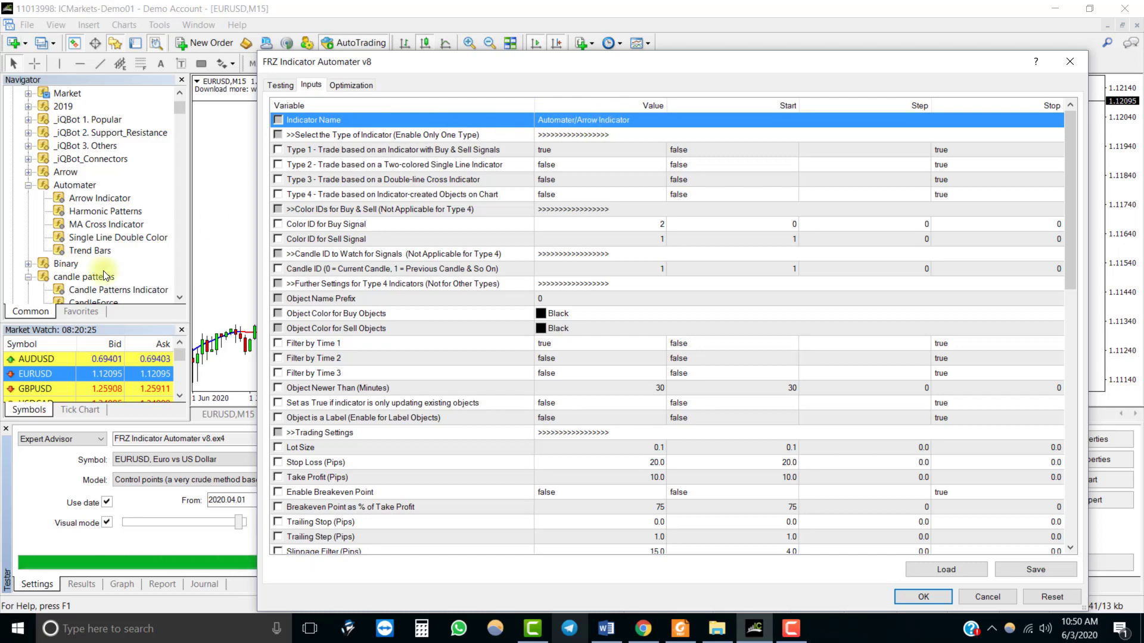
Switch to File Explorer and copy the Single Line Double Color file's name without its extension from the Automater folder
left_click(717, 628)
left_click(238, 209)
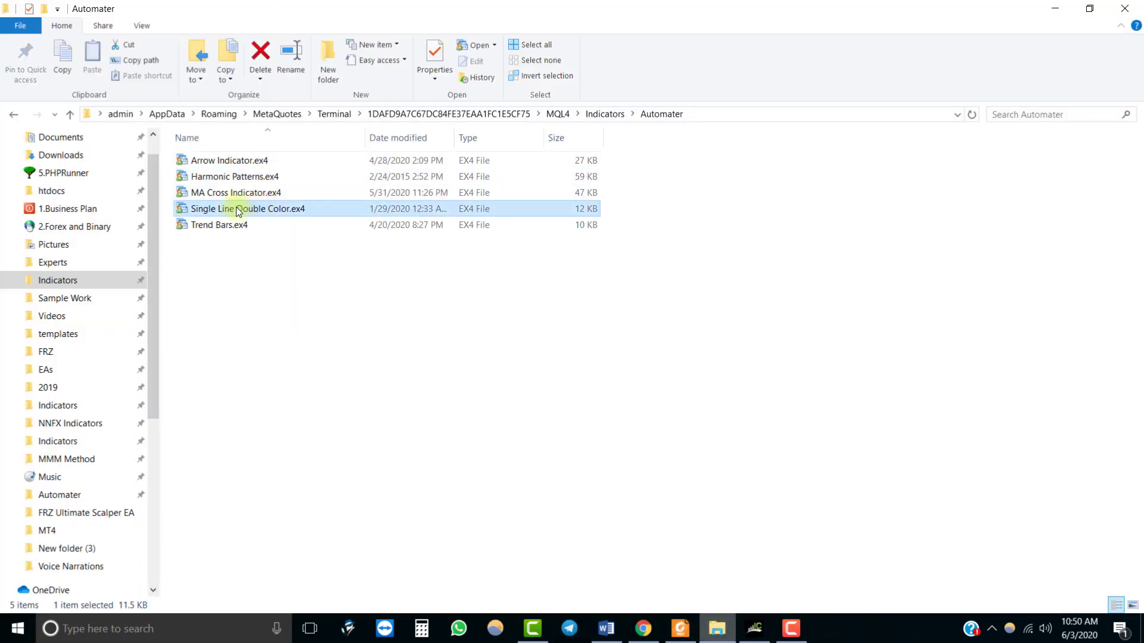
key("F2")
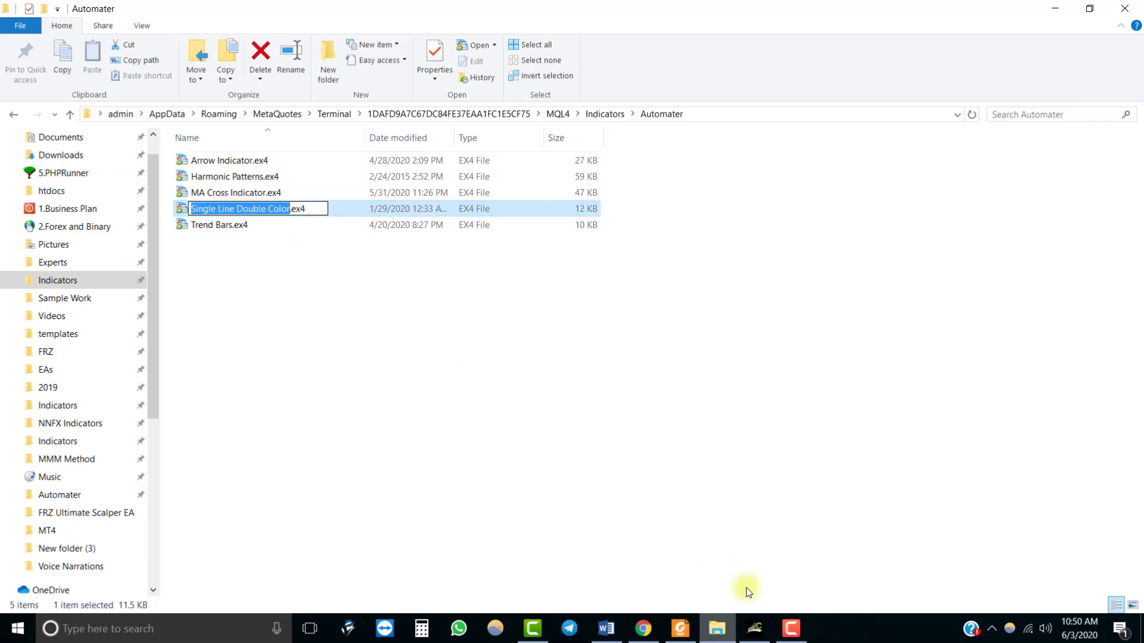
right_click(265, 213)
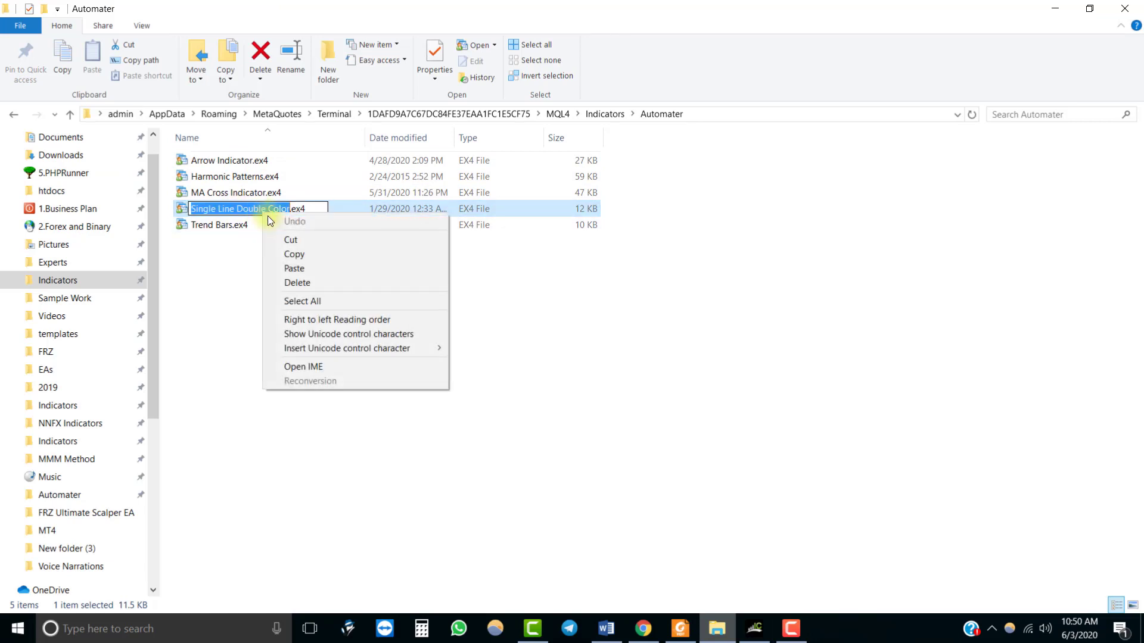
left_click(301, 253)
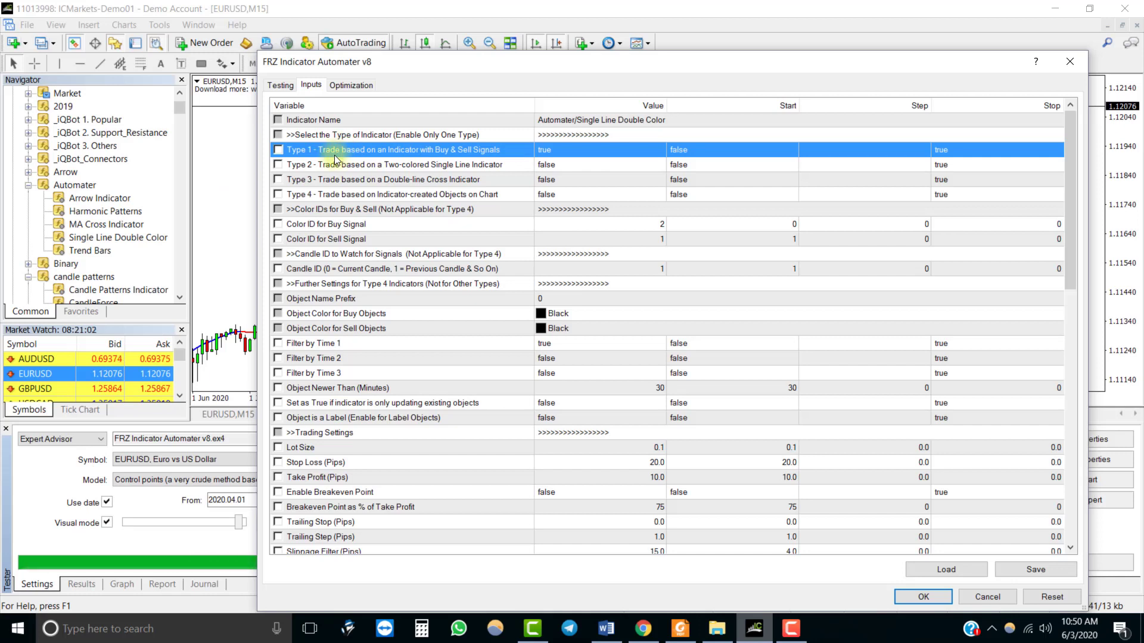
Enable Type 2, trading on a two-colored single line indicator, and set Type 1 to false in the EA's inputs
left_click(350, 165)
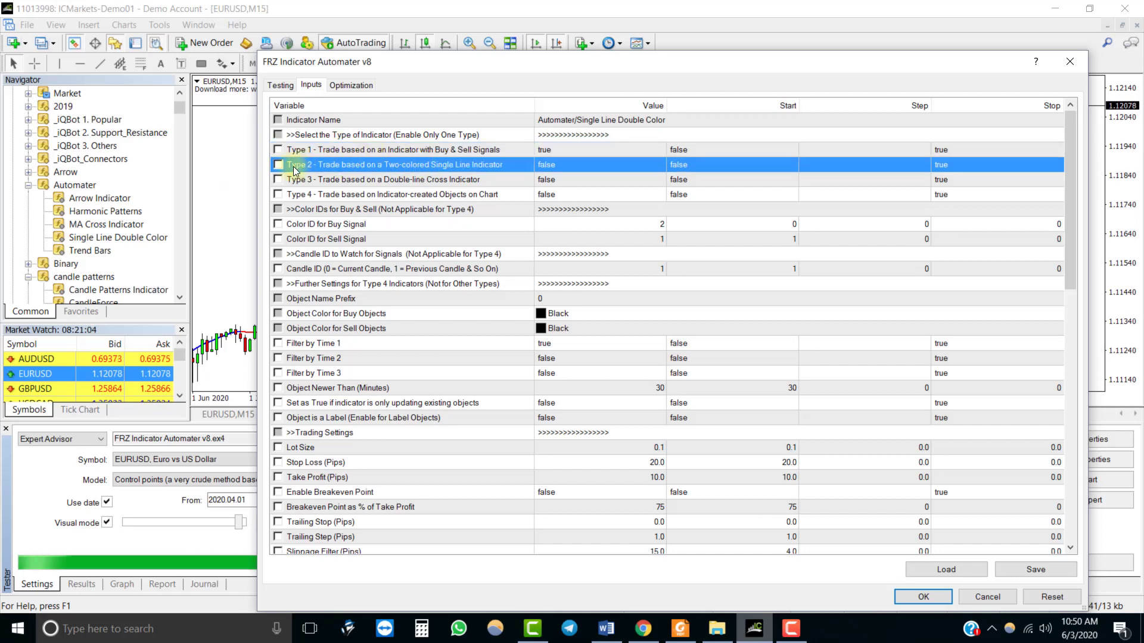
left_click(556, 163)
left_click(556, 164)
left_click(552, 177)
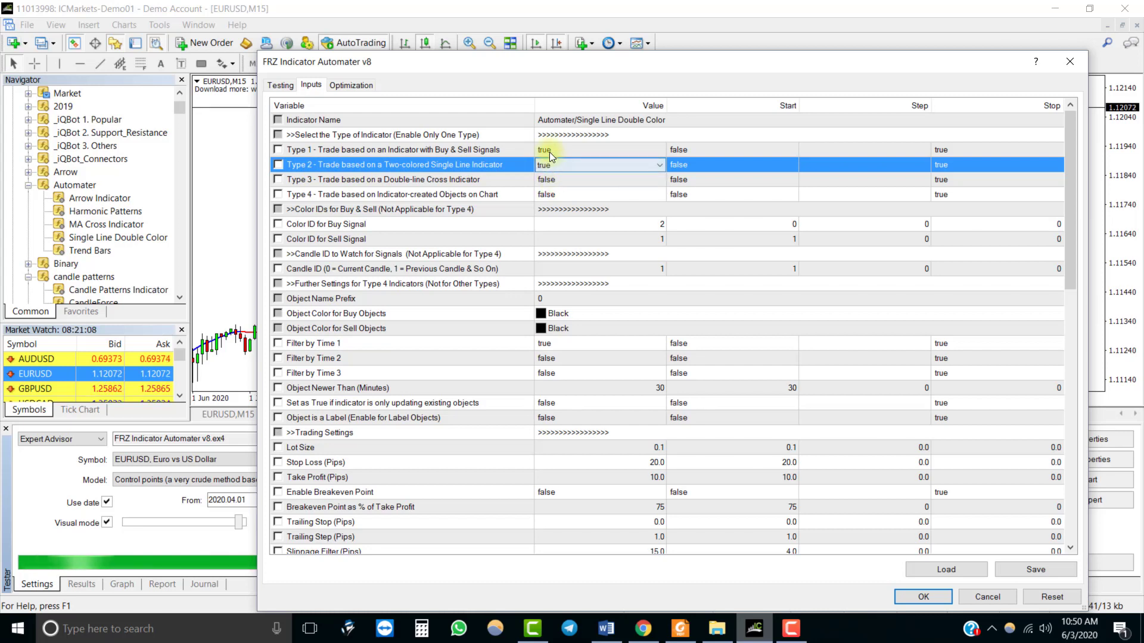
left_click(549, 150)
left_click(550, 150)
left_click(552, 162)
left_click(541, 167)
Review the buy and sell color IDs, the candle ID and the remaining EA inputs, and accept the settings
left_click(620, 226)
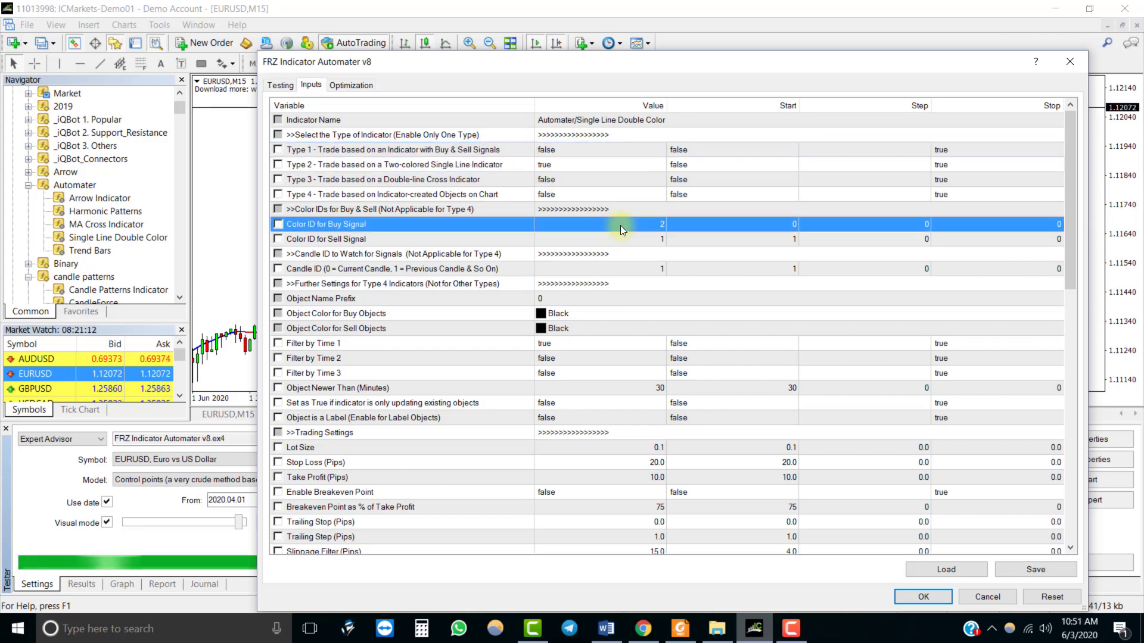
left_click(625, 238)
left_click(611, 270)
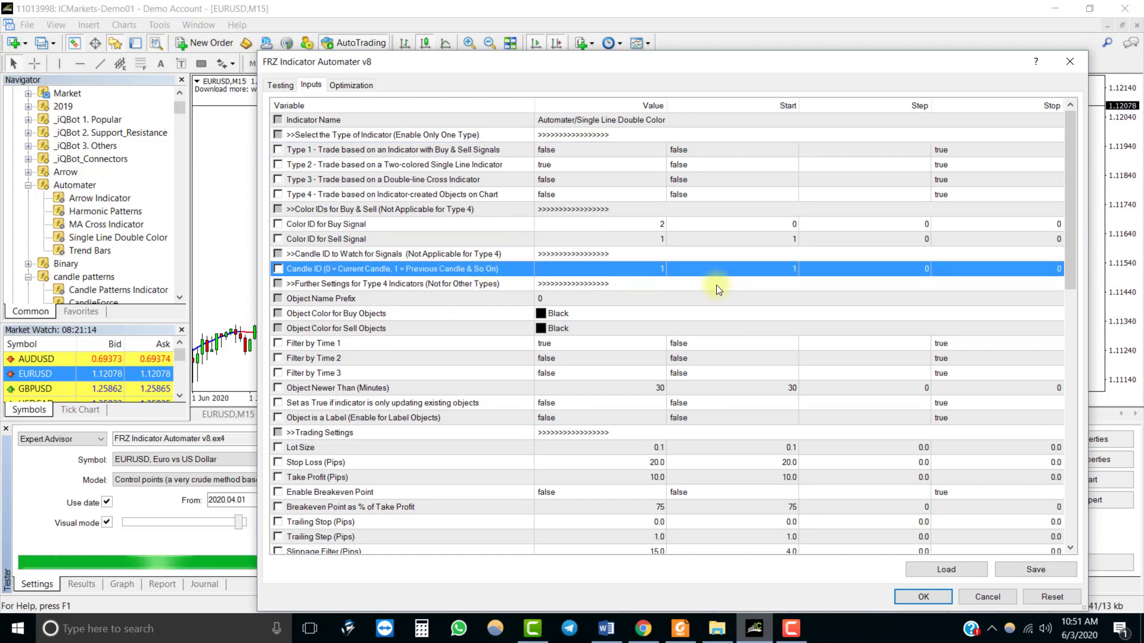
scroll(543, 326, "down", 7)
scroll(543, 326, "down", 7)
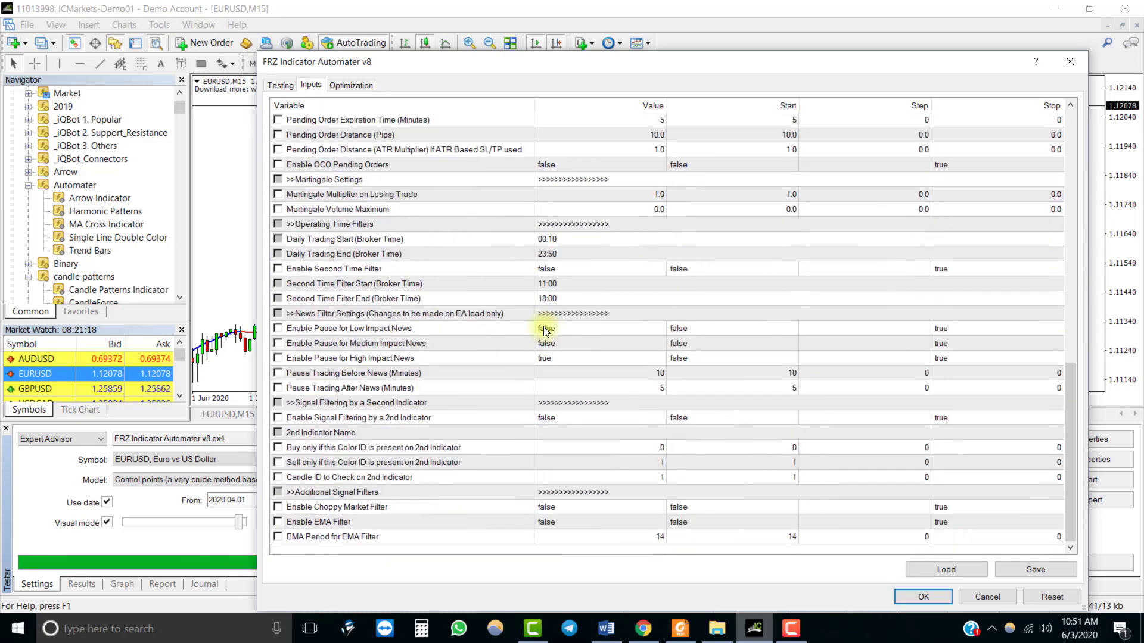
left_click(927, 596)
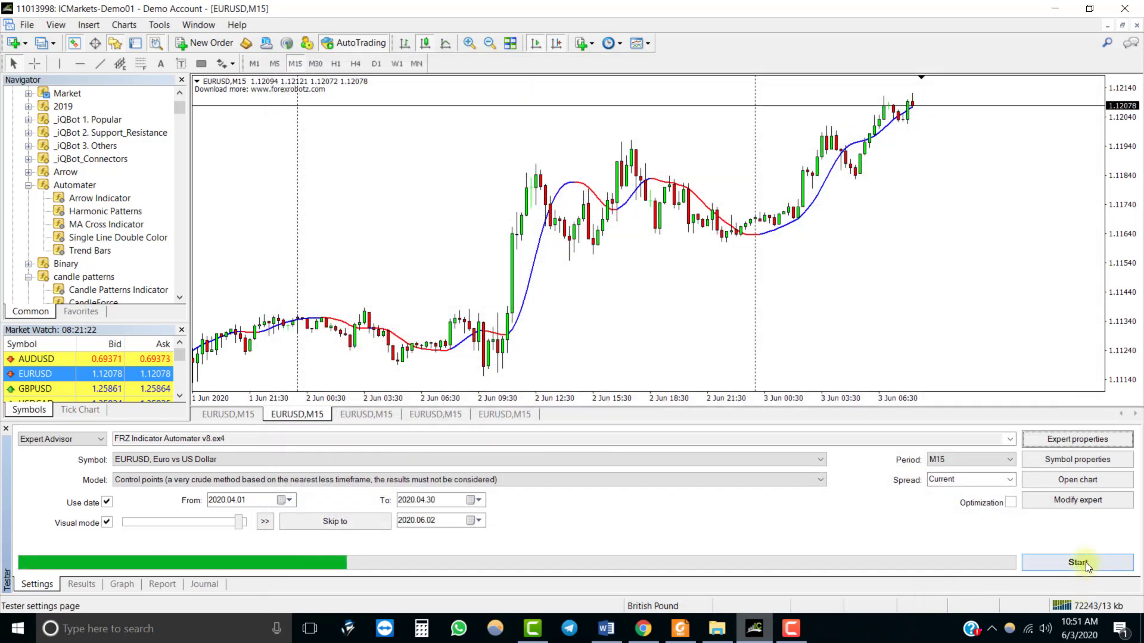
Copy the EA's name without its extension from the Strategy Tester's selected expert
left_click(212, 439)
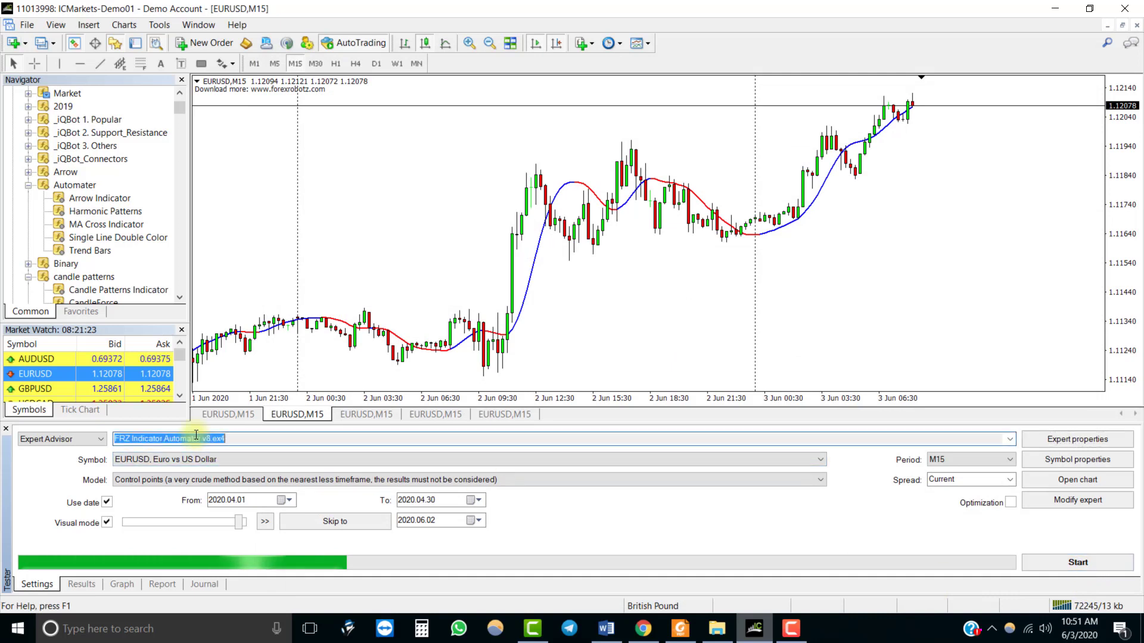
left_click_drag(212, 439, 83, 430)
right_click(139, 437)
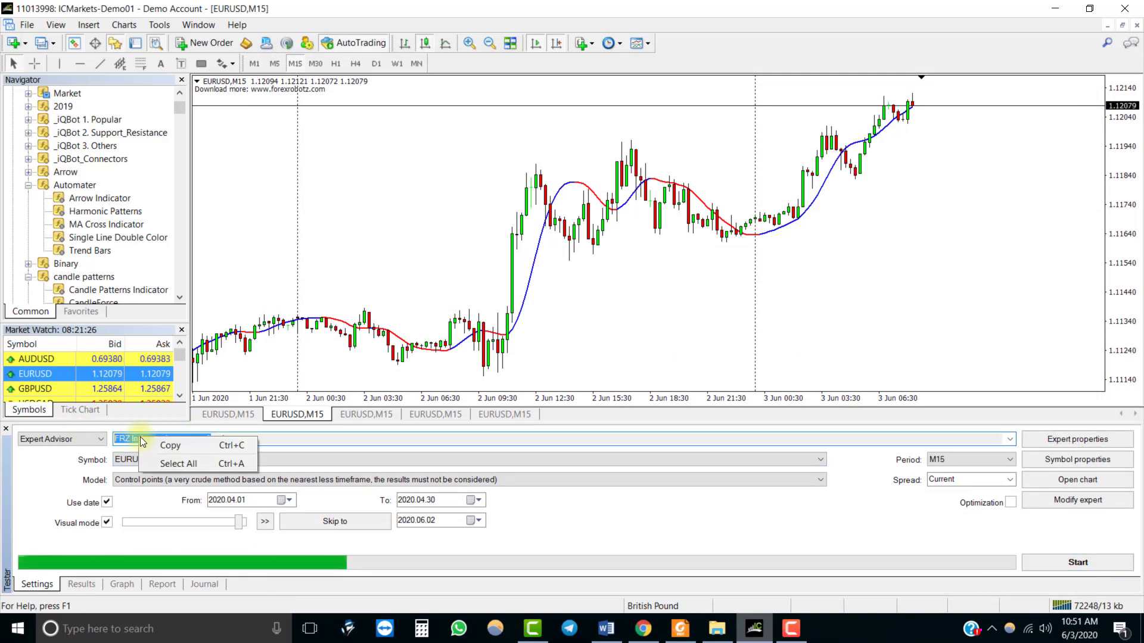
left_click(156, 442)
Save the chart as template FRZ Indicator Automater v8.tpl, replacing the existing file, and start the strategy test
right_click(368, 159)
mouse_move(448, 284)
left_click(548, 281)
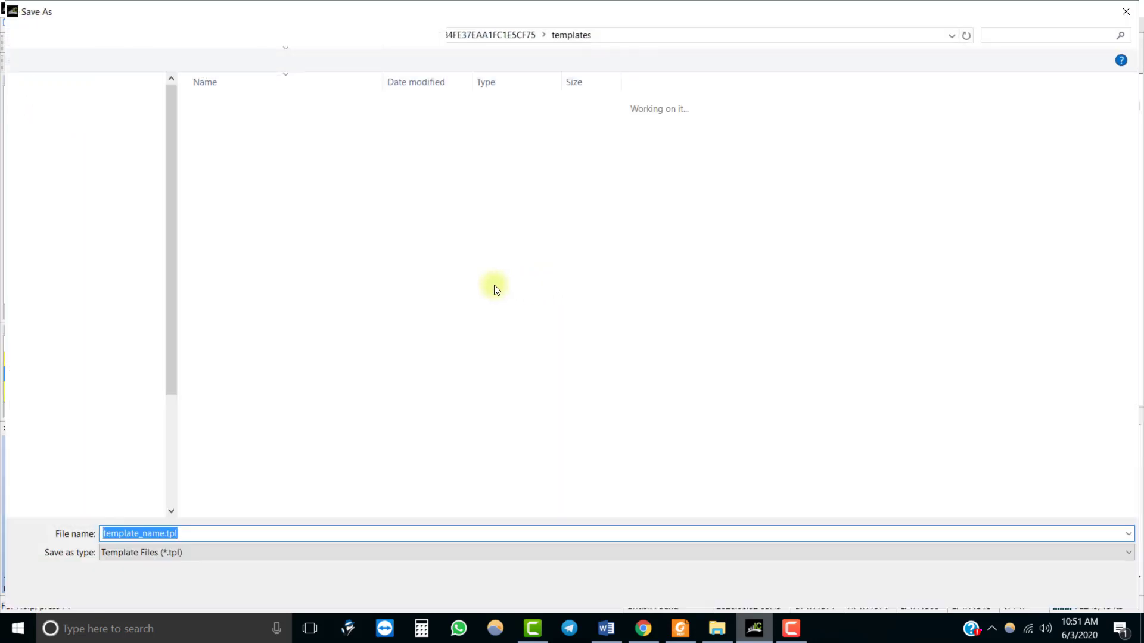
double_click(149, 532)
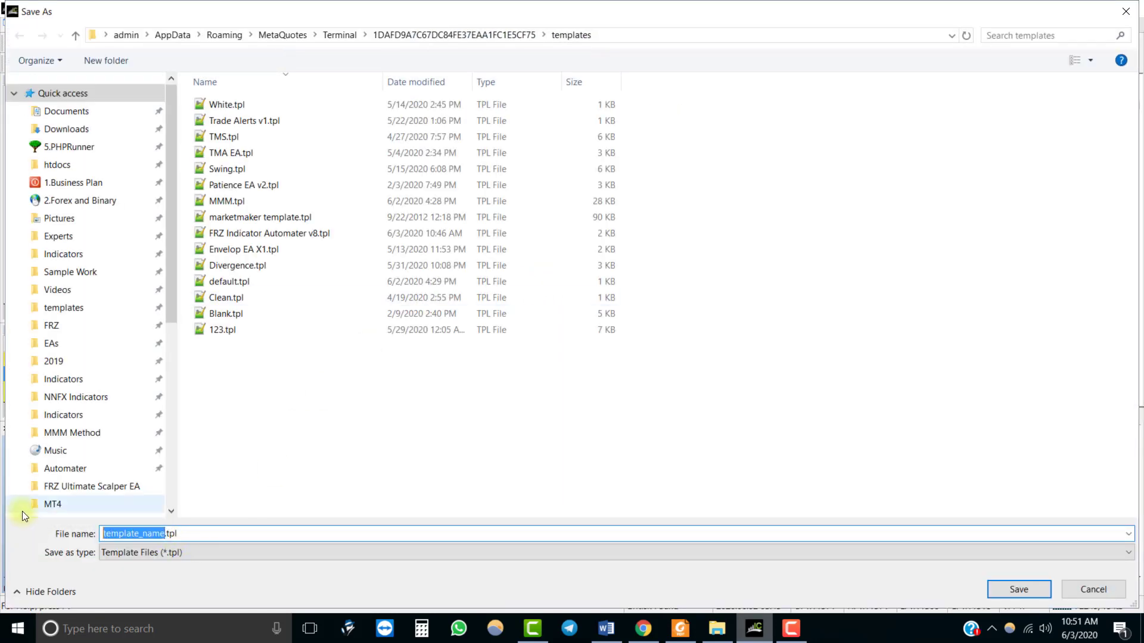
key("ctrl+v")
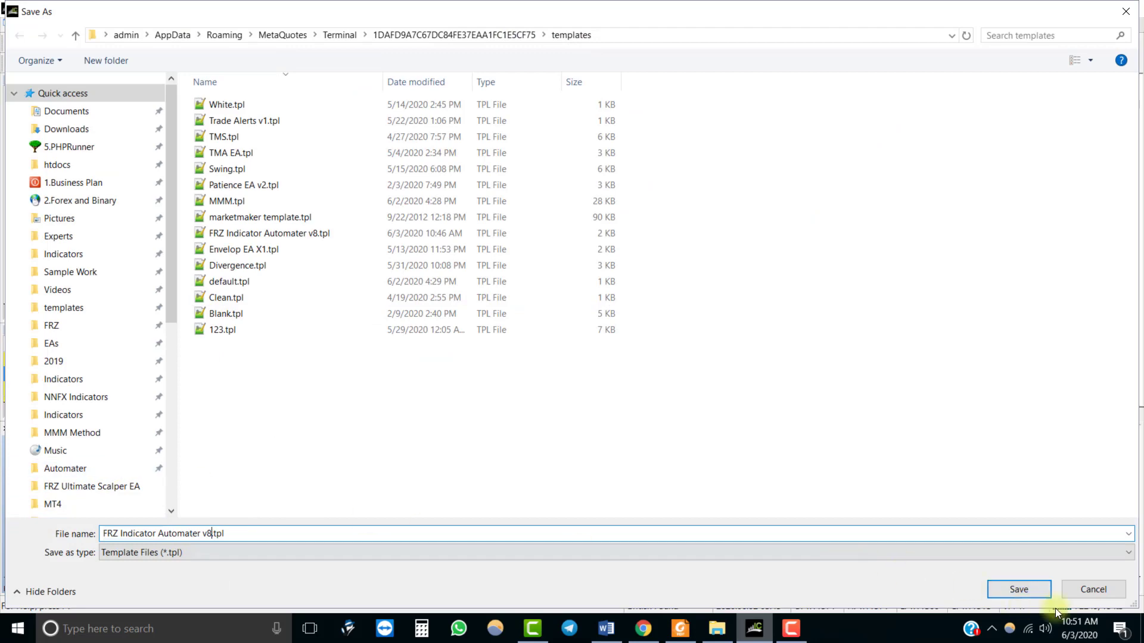
left_click(1020, 590)
left_click(591, 320)
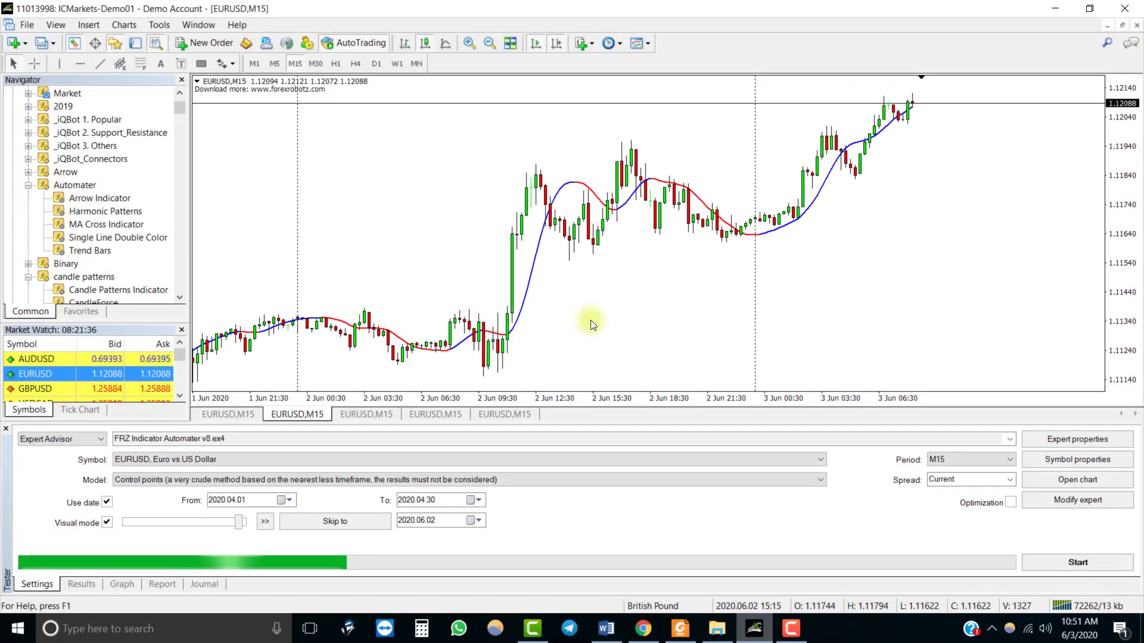
left_click(1072, 563)
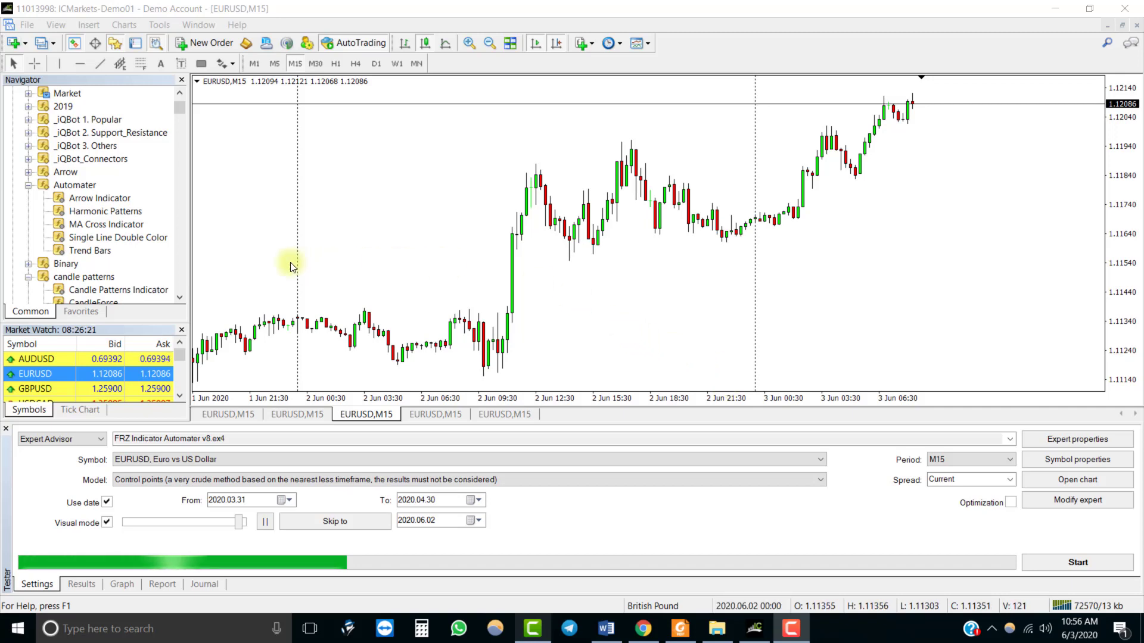
Add the MA Cross Indicator from the Automater folder to the clean EURUSD M15 chart, keeping its Aqua and Magenta line colors
double_click(128, 229)
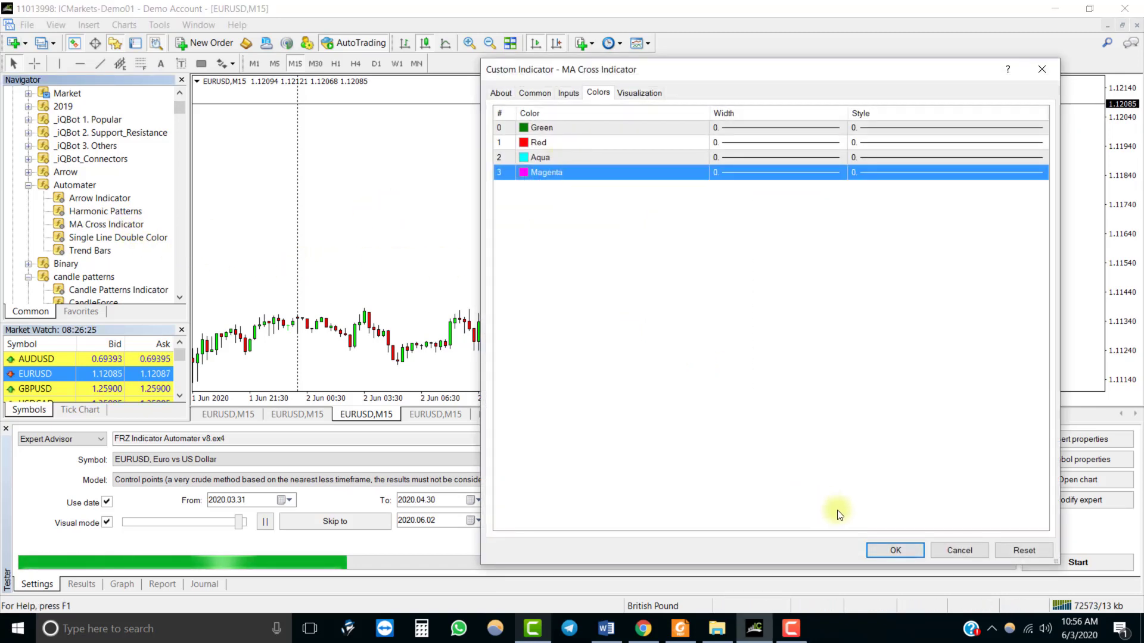
left_click(539, 158)
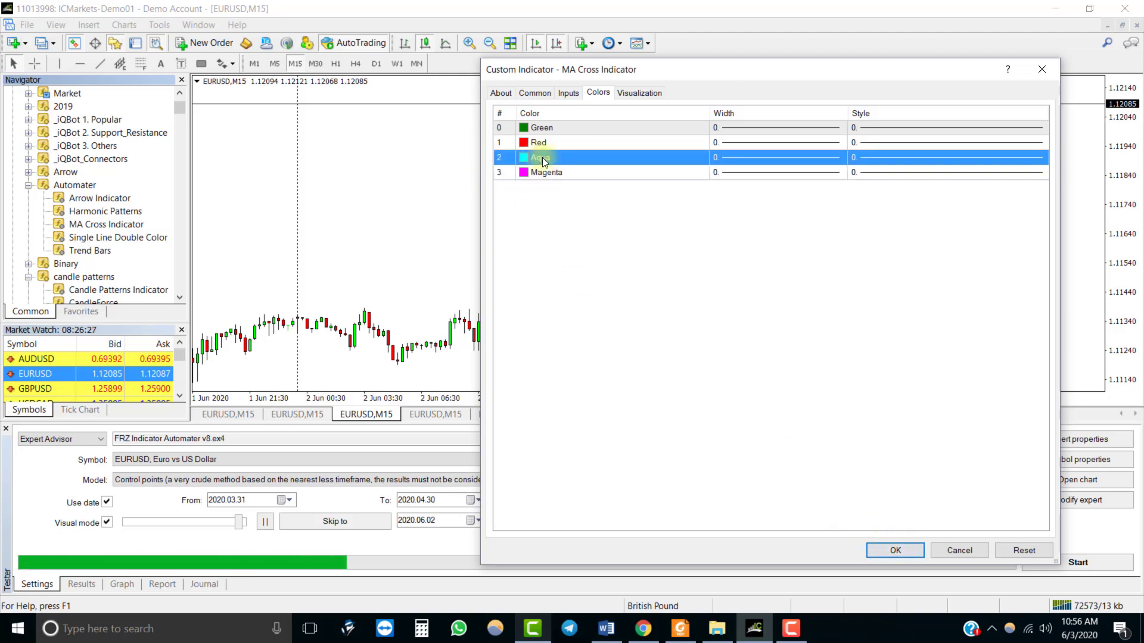
left_click(559, 174)
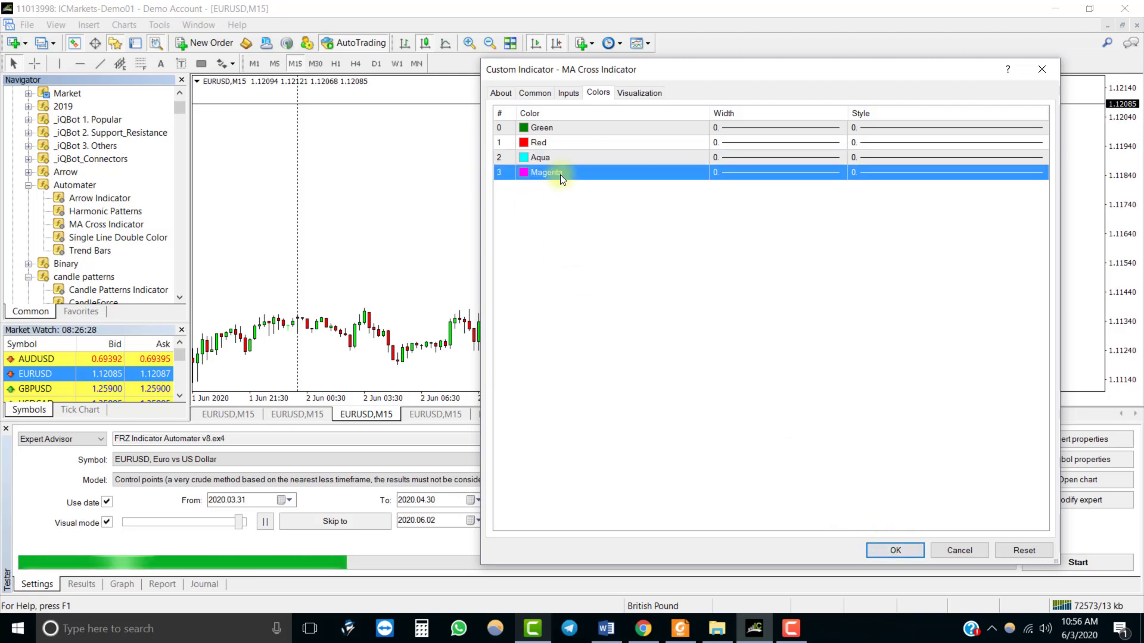
left_click(881, 548)
Save the MA Cross chart as template FRZ Indicator Automater v8.tpl, overwriting the existing template
right_click(413, 156)
mouse_move(505, 284)
left_click(589, 281)
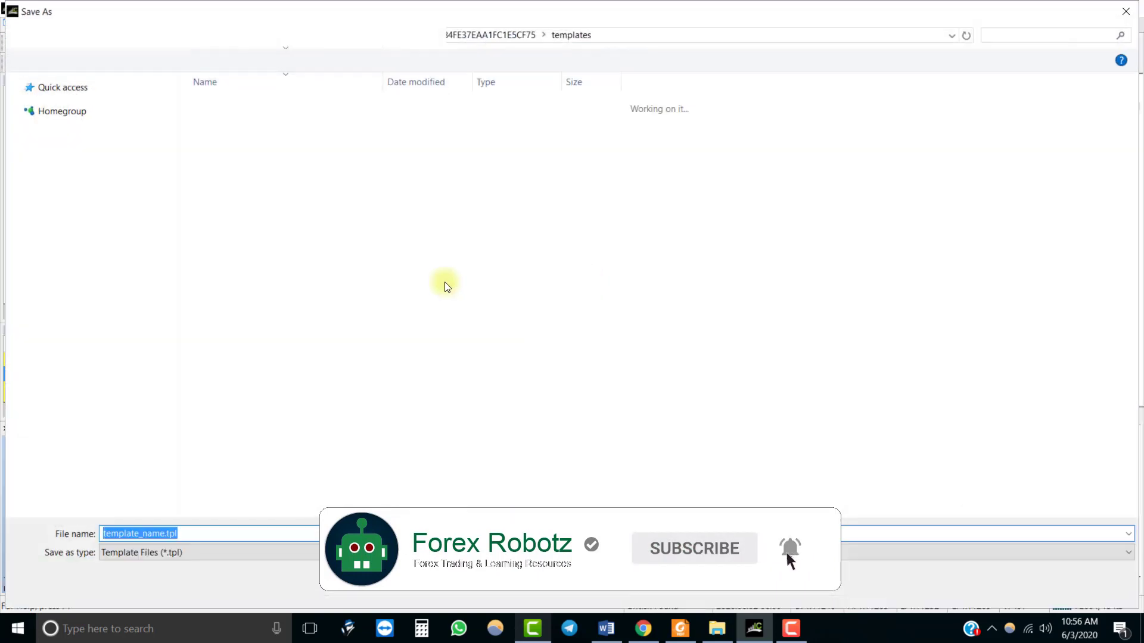
left_click(163, 531)
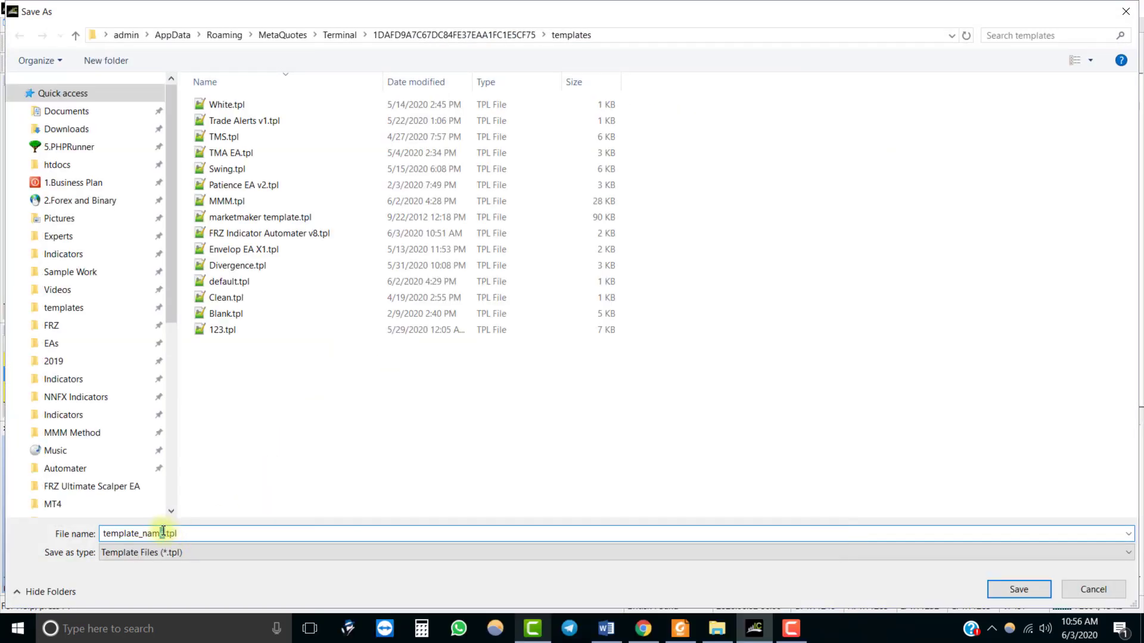
key("ctrl+v")
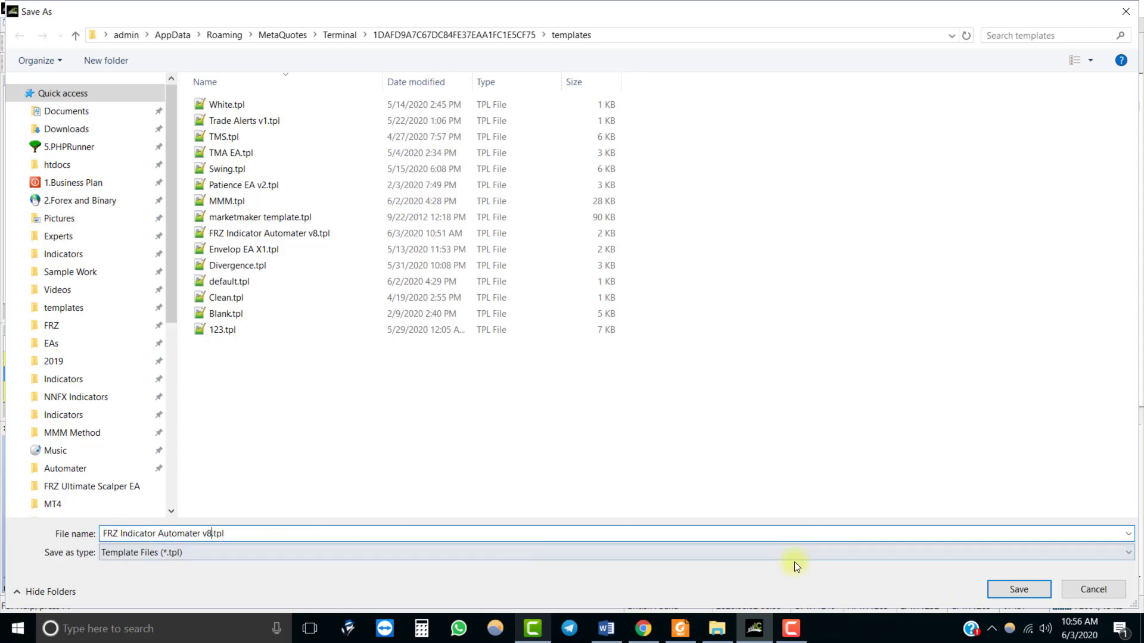
left_click(985, 590)
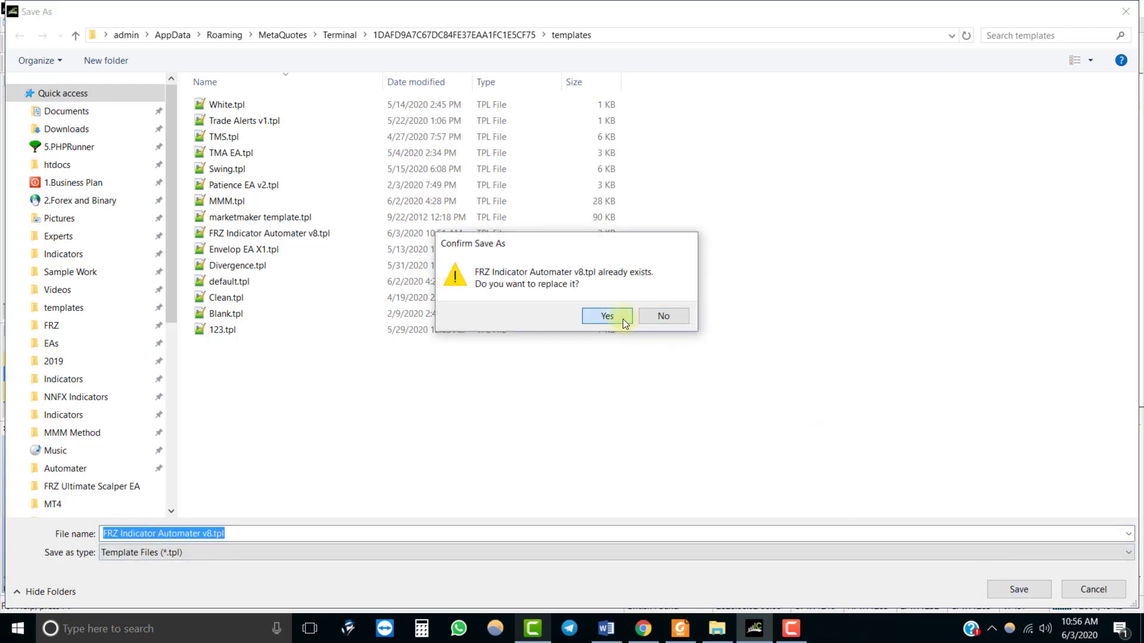
left_click(623, 319)
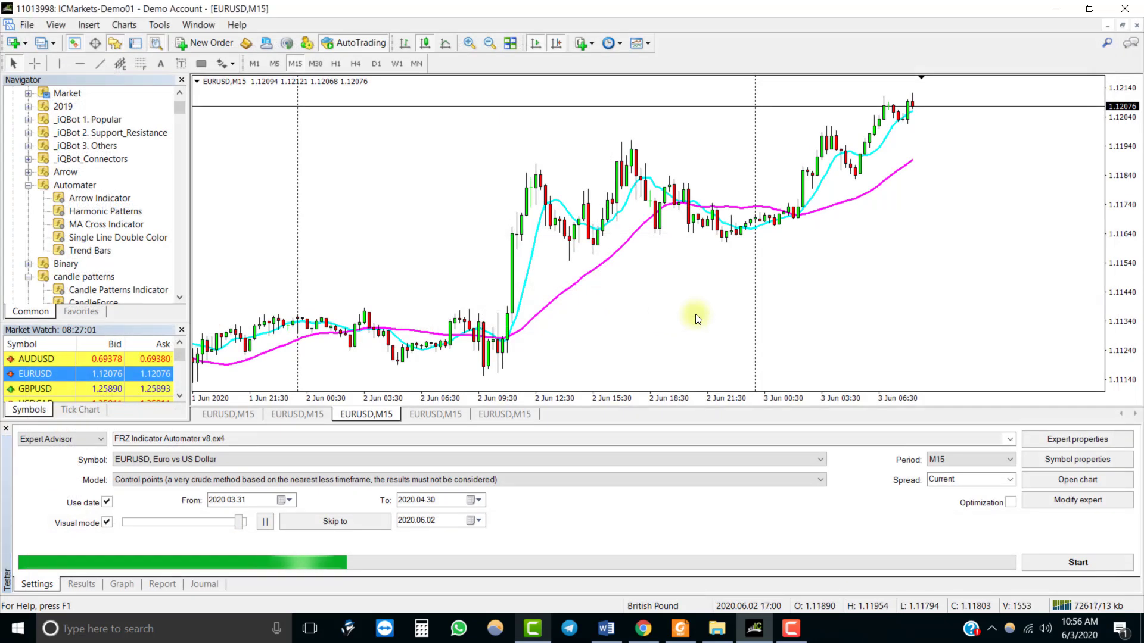
Open the EA's Indicator Name input for editing, switch to File Explorer and copy the MA Cross Indicator file's name without its extension
left_click(1065, 438)
left_click(594, 121)
left_click(586, 119)
left_click(709, 122, "shift")
left_click(716, 628)
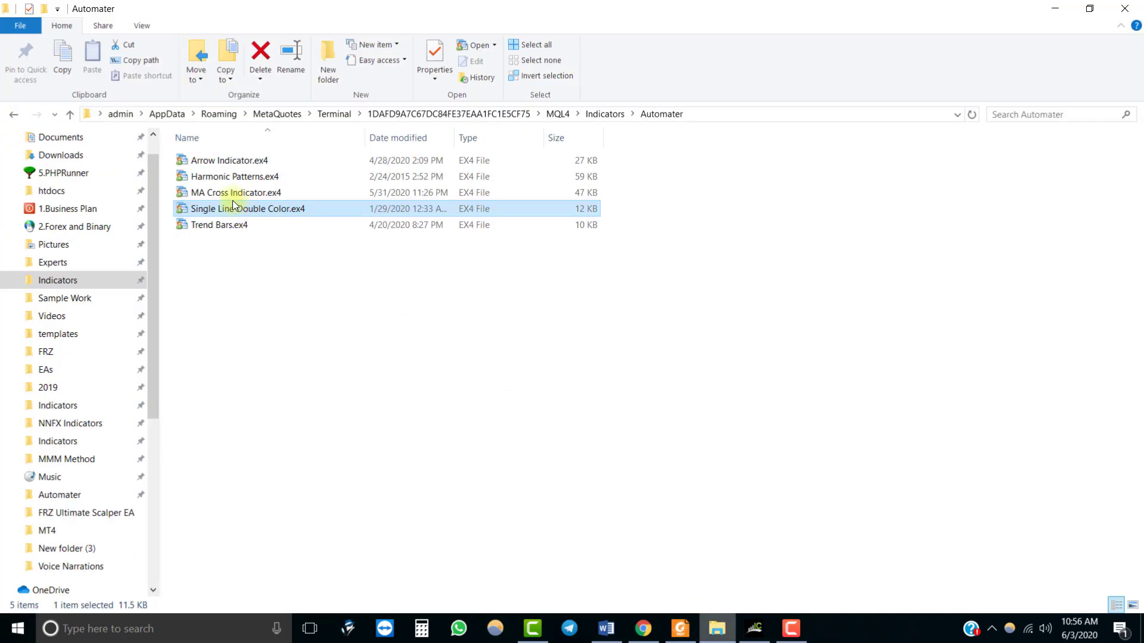
left_click(209, 194)
left_click(199, 194)
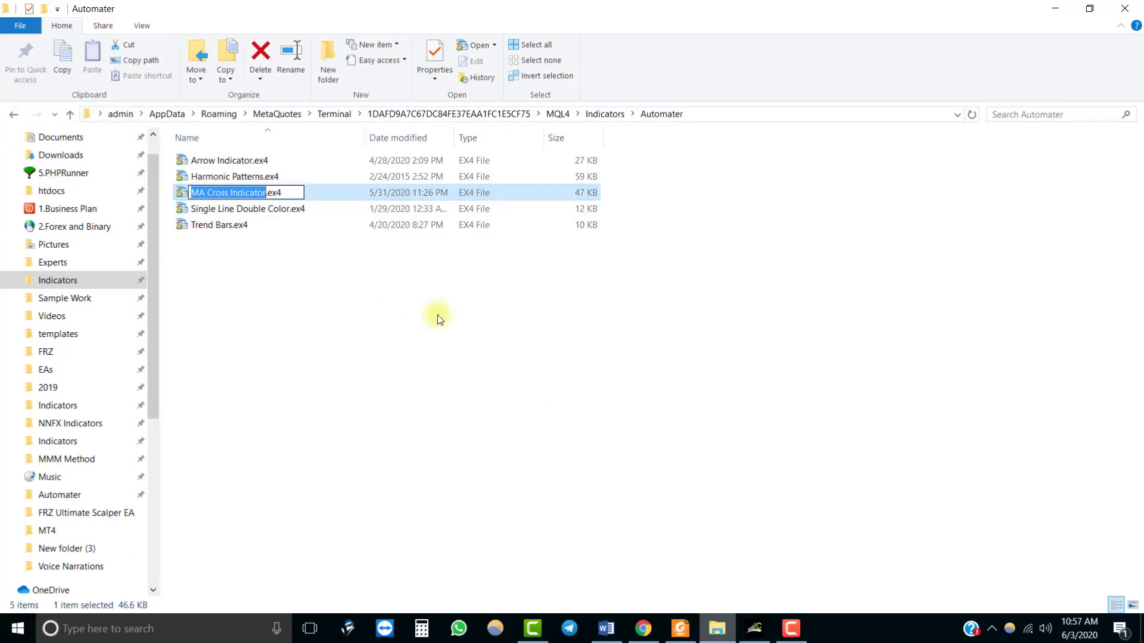
Switch back to MetaTrader 4 and set the EA's Indicator Name to Automater/MA Cross Indicator
left_click(757, 629)
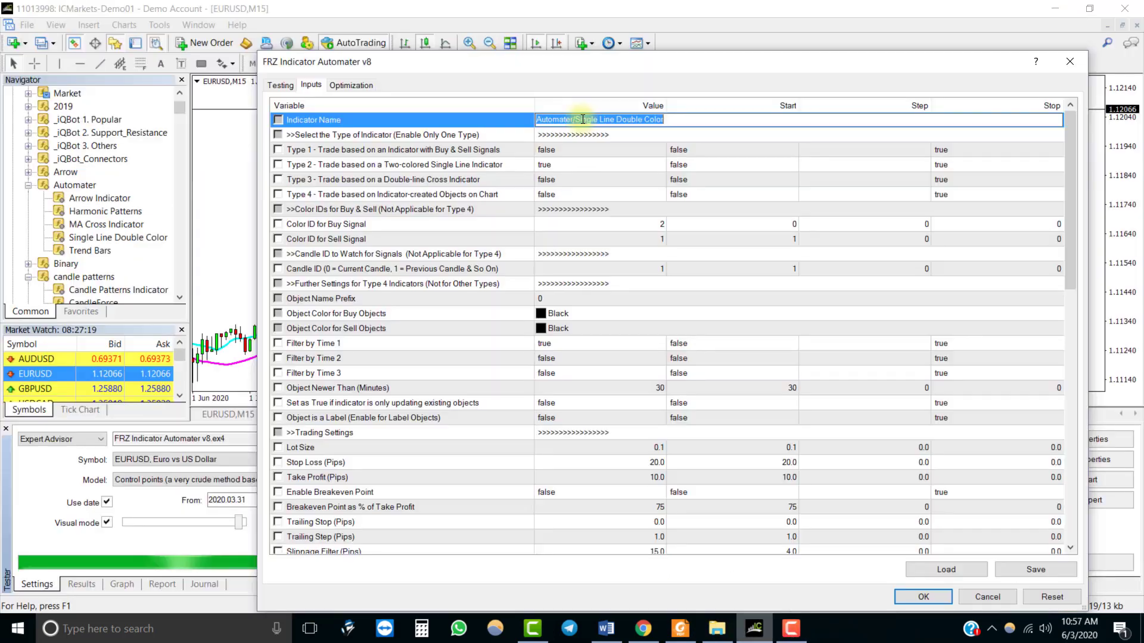
left_click_drag(575, 118, 757, 123)
key("ctrl+v")
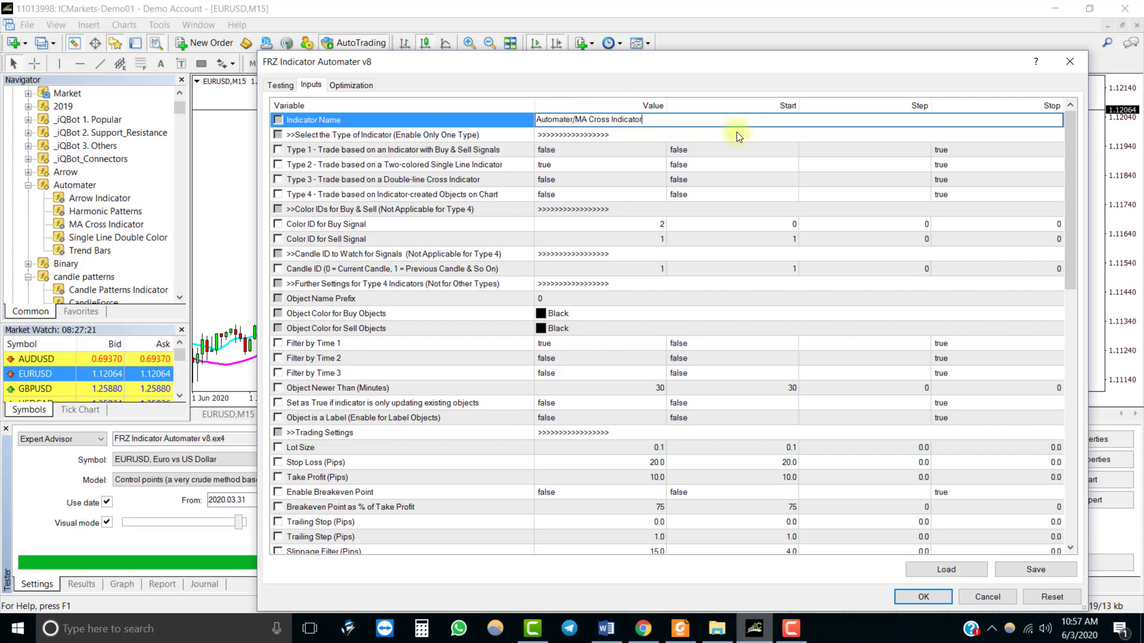
Set Type 2 to false, enable Type 3 for a double-line cross indicator, and accept the EA's inputs
left_click(563, 151)
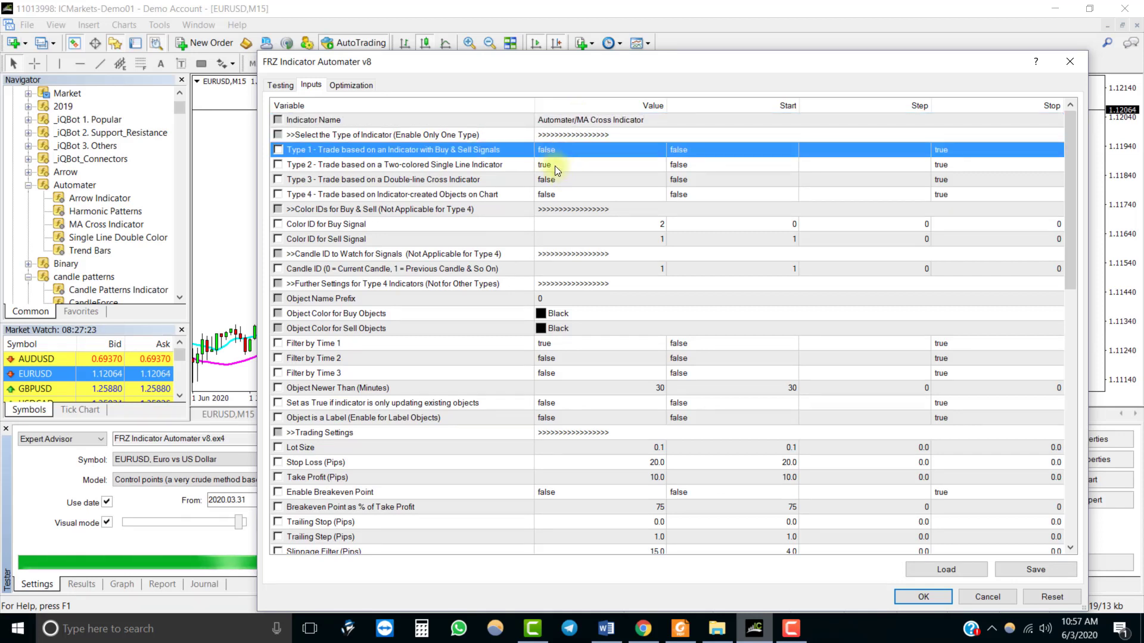
left_click(555, 166)
left_click(556, 166)
left_click(552, 177)
left_click(556, 177)
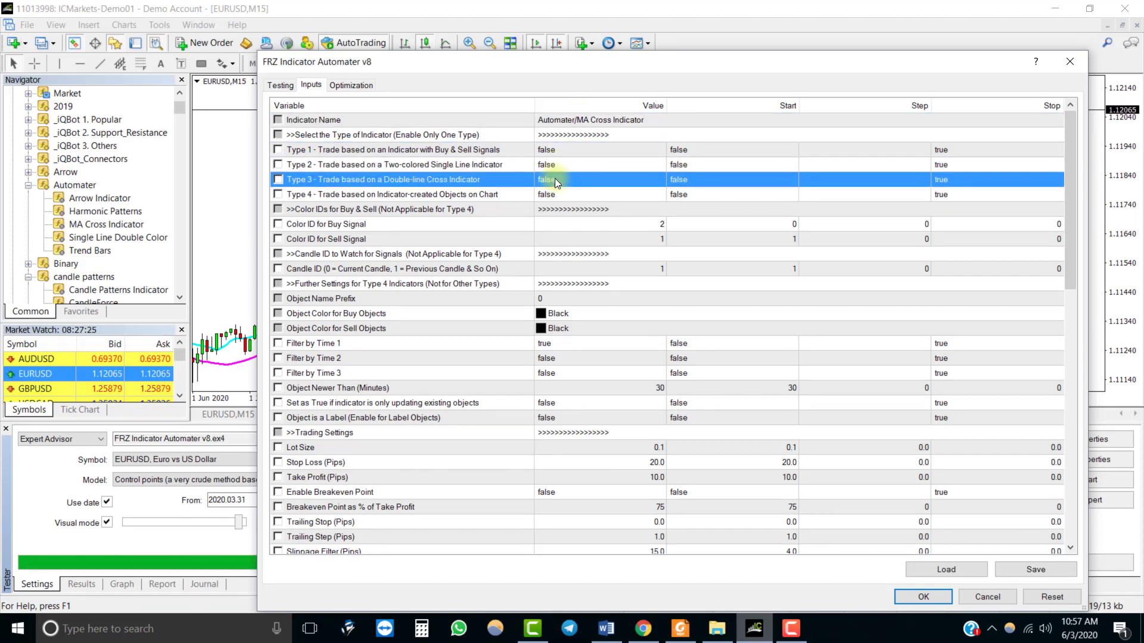
left_click(555, 177)
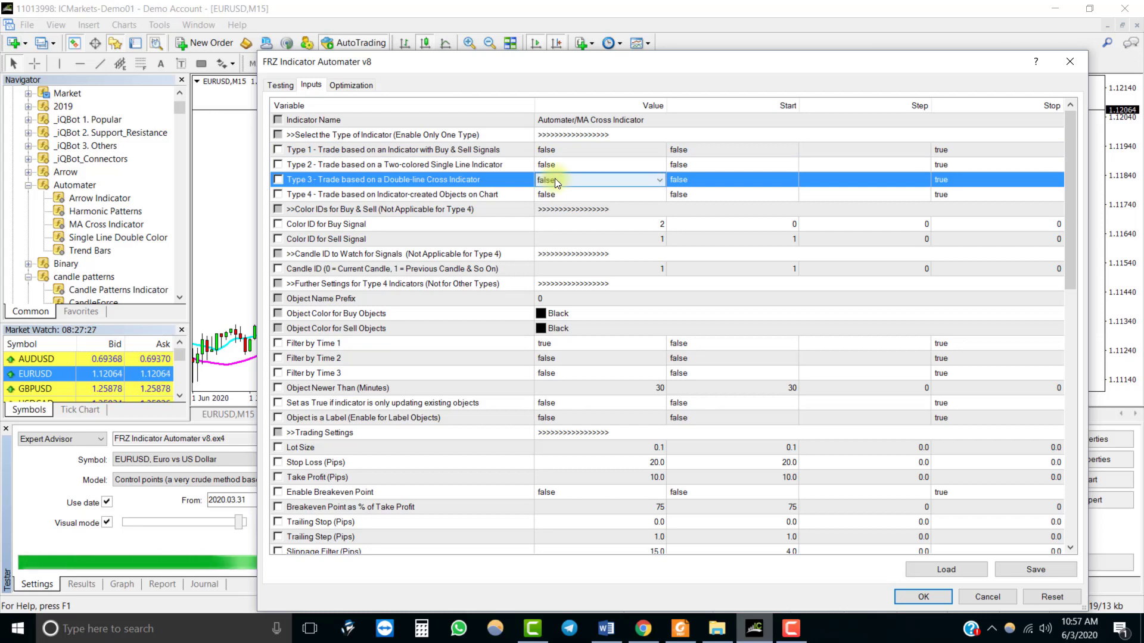
left_click(555, 177)
left_click(555, 201)
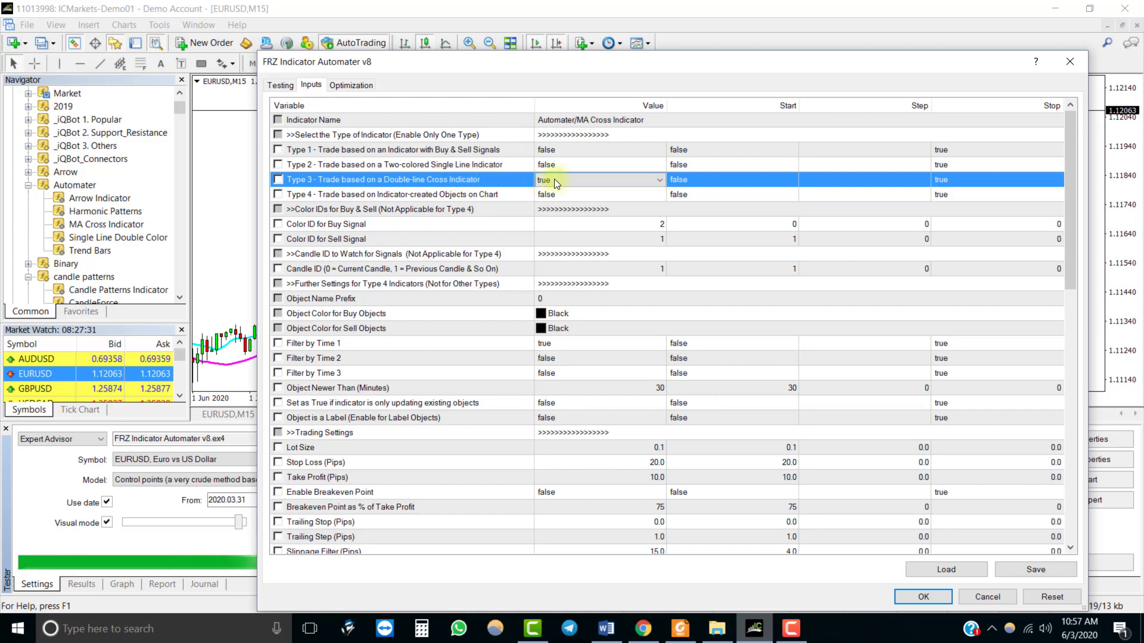
left_click(648, 224)
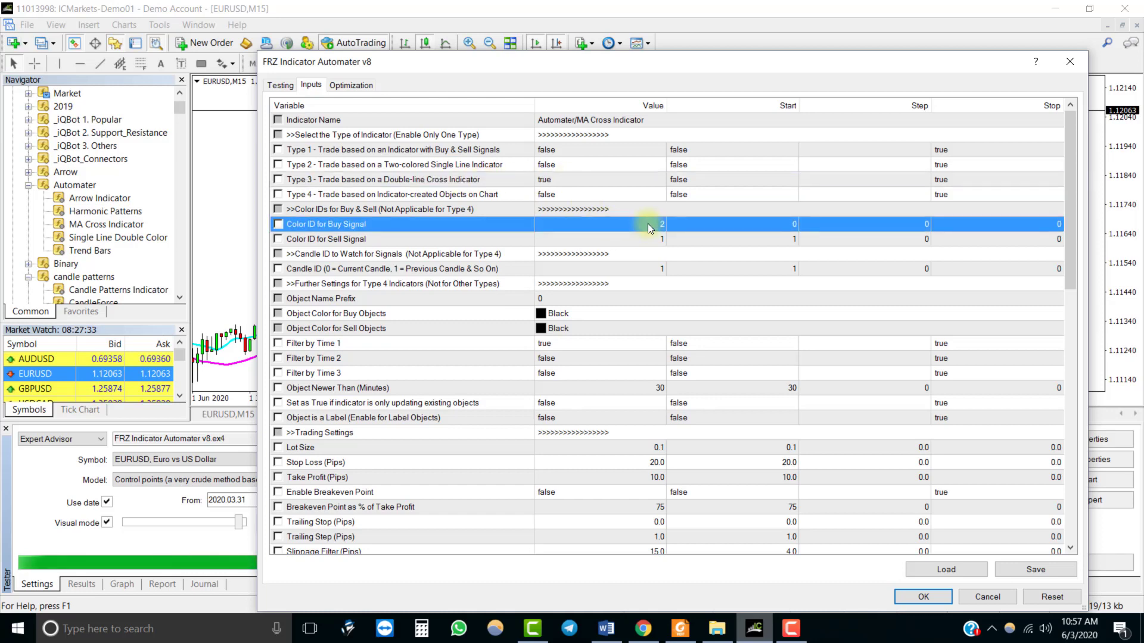
left_click(924, 597)
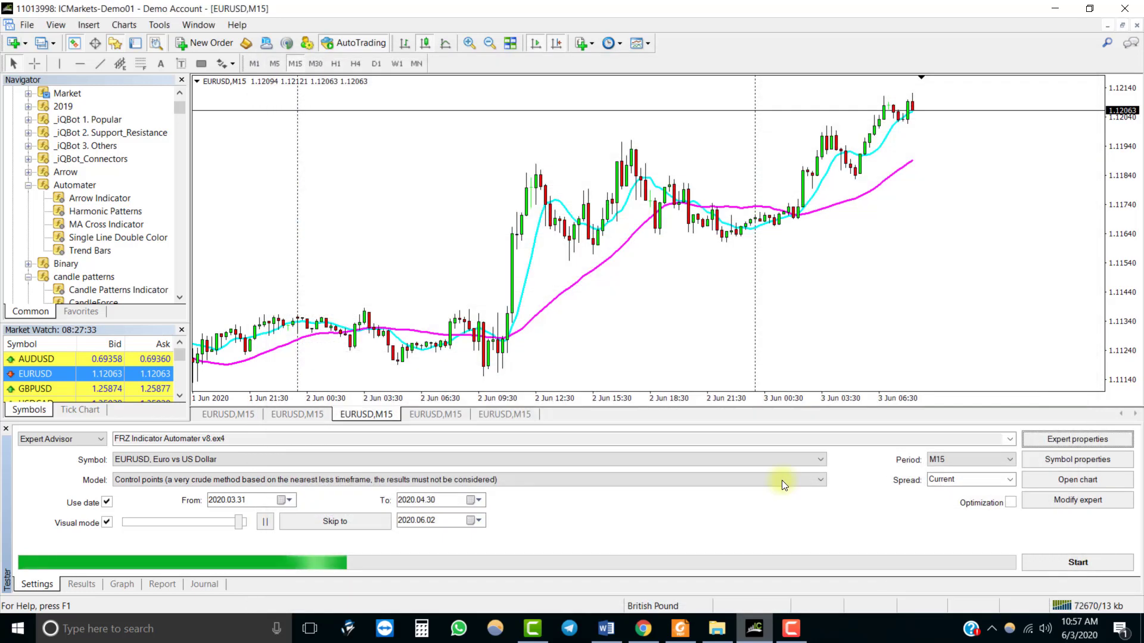
Open the MA Cross Indicator's settings on the chart, check the color IDs of its aqua and magenta lines, and close them
right_click(615, 252)
left_click(631, 260)
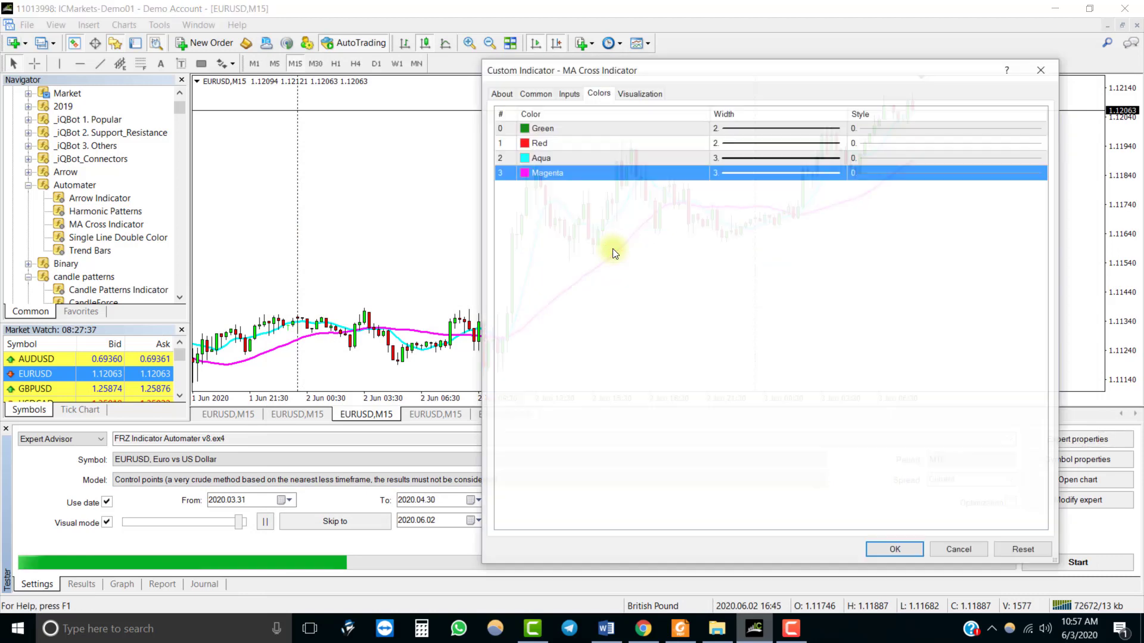
left_click(548, 159)
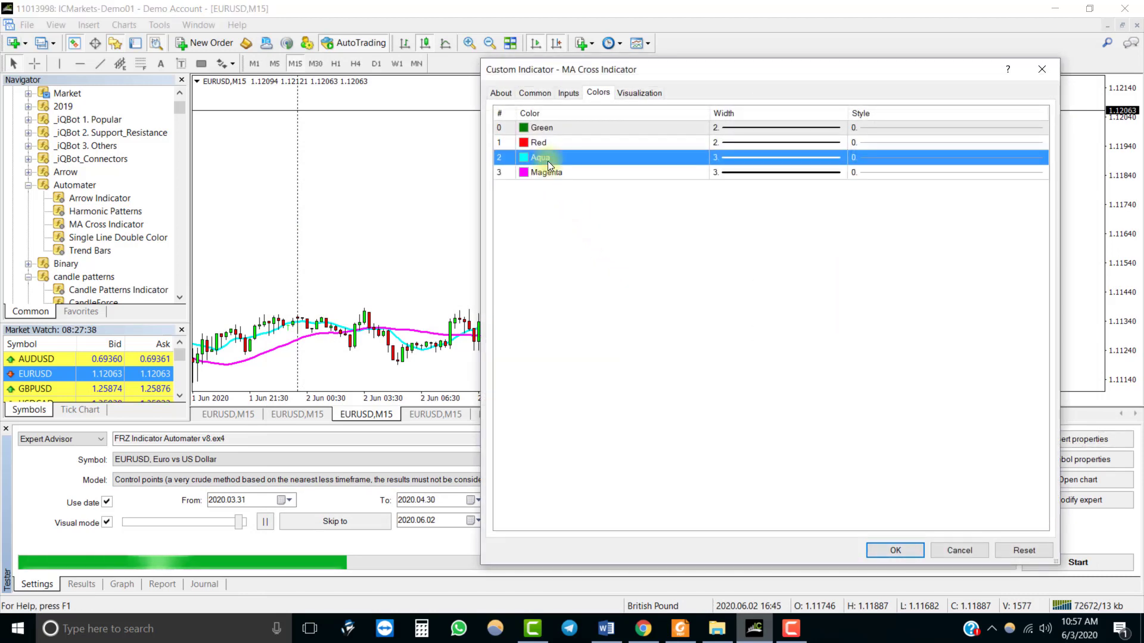
left_click(909, 552)
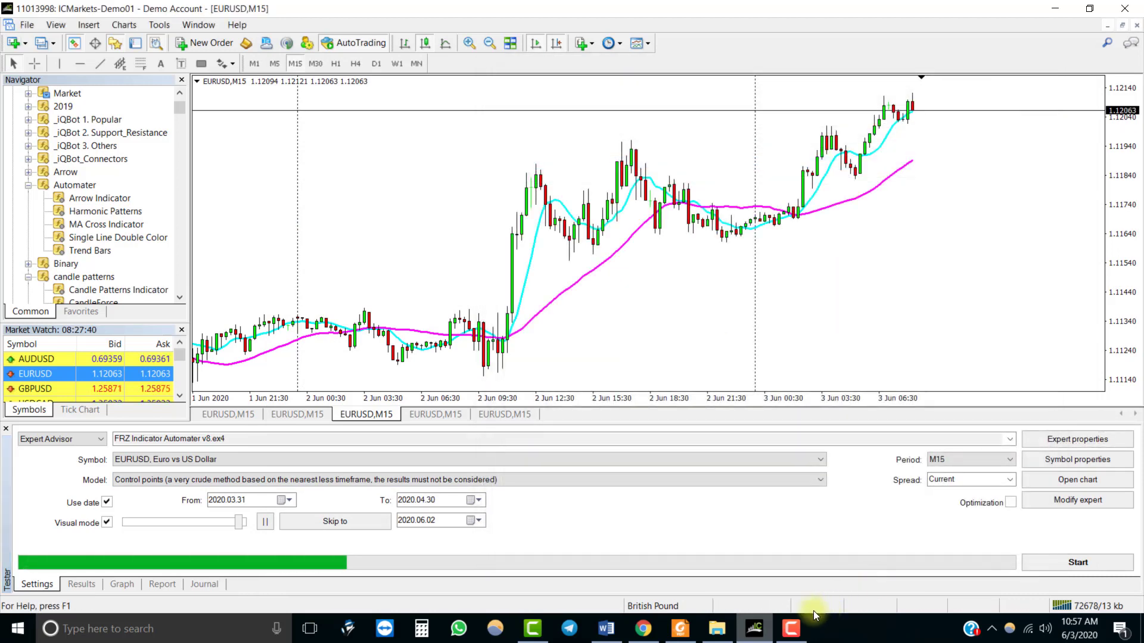
Set the EA's Color ID for Buy Signal to 2 and for Sell Signal to 3, and start the strategy test
left_click(1064, 443)
left_click(635, 226)
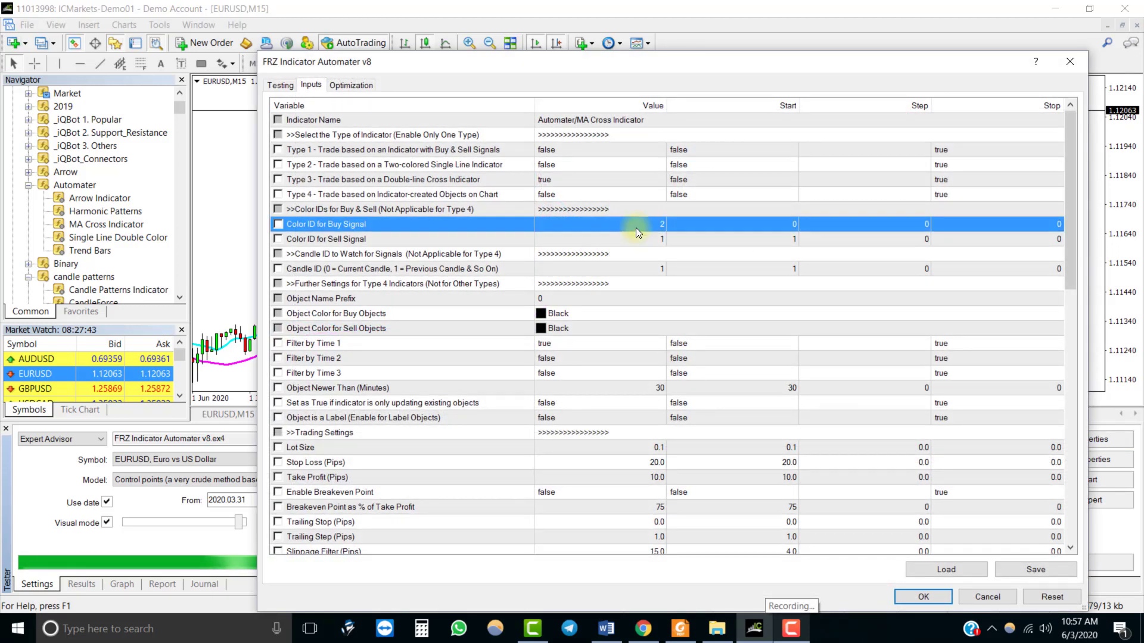
left_click(621, 239)
left_click(621, 239)
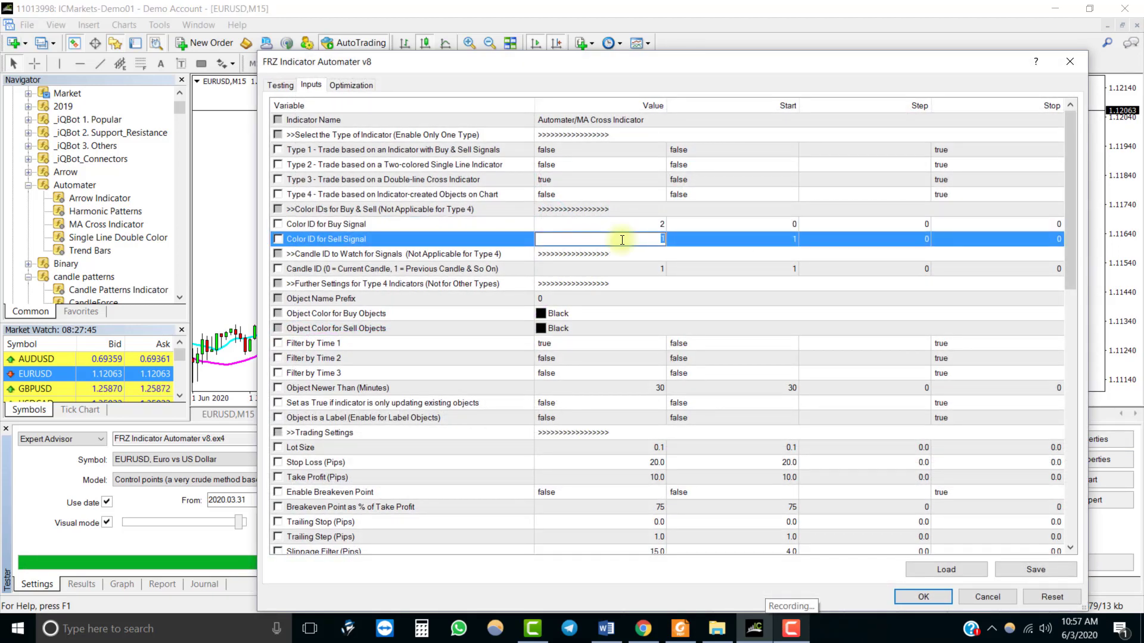
key("Return")
key("Return")
left_click(1077, 562)
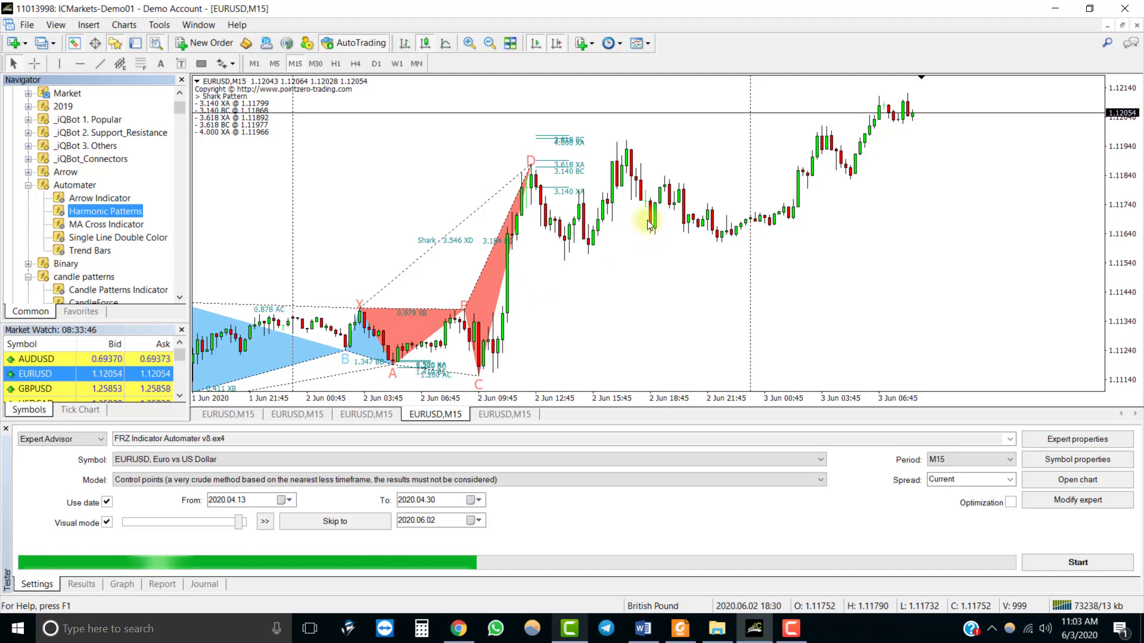
Copy the EA's name and save the harmonic patterns chart as template FRZ Indicator Automater v8.tpl, replacing the existing file
left_click(214, 440)
key("ctrl+c")
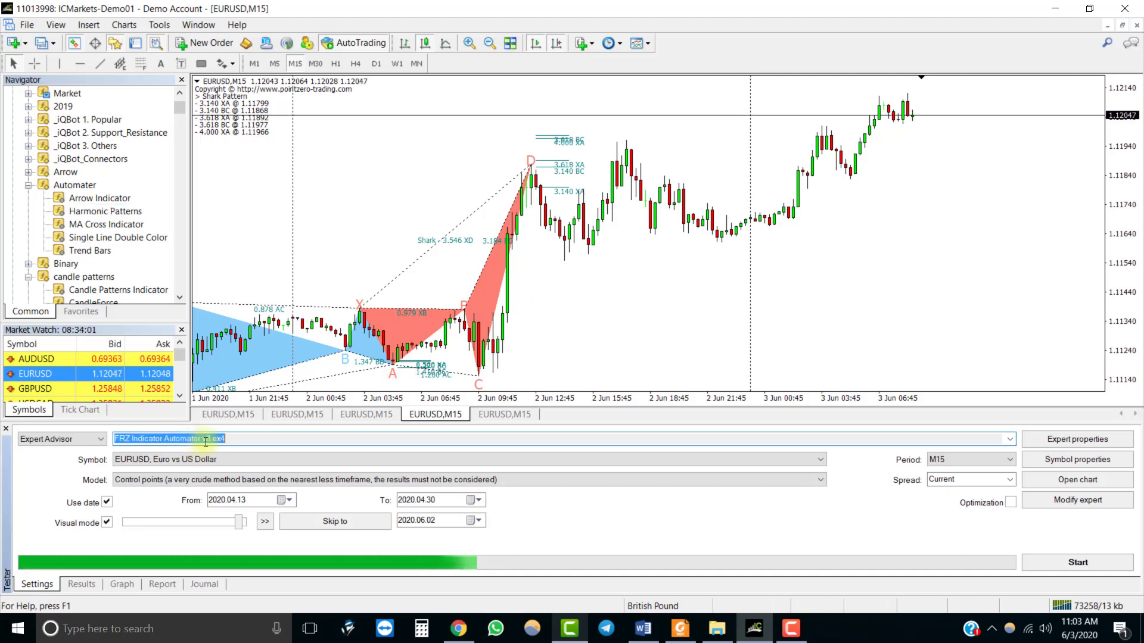
right_click(339, 186)
mouse_move(382, 326)
left_click(519, 324)
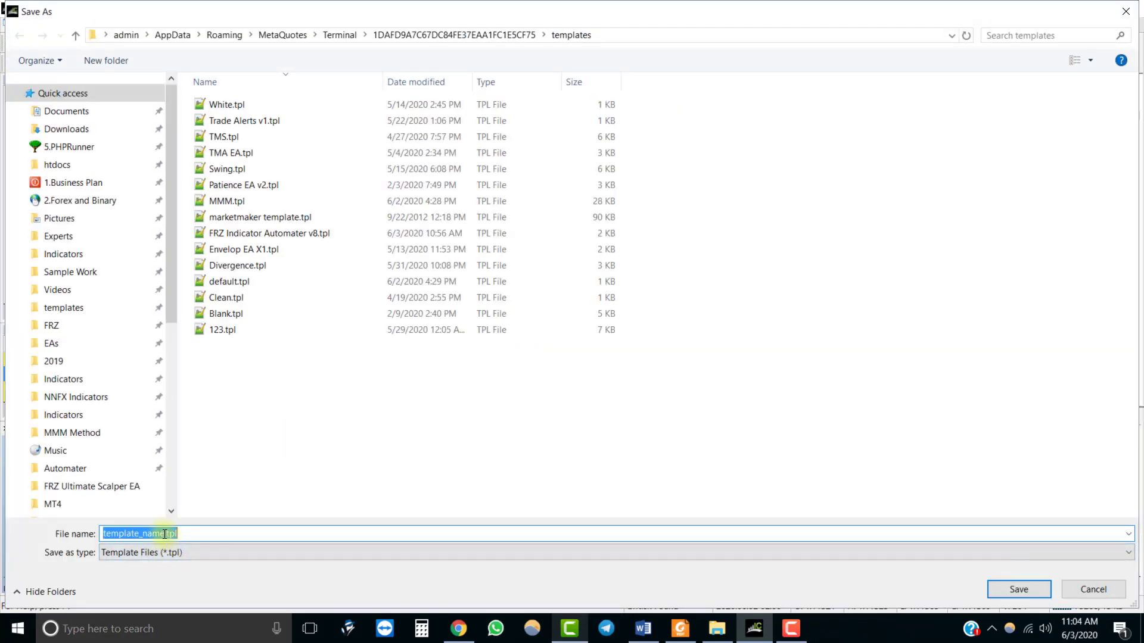
key("ctrl+v")
left_click(1047, 589)
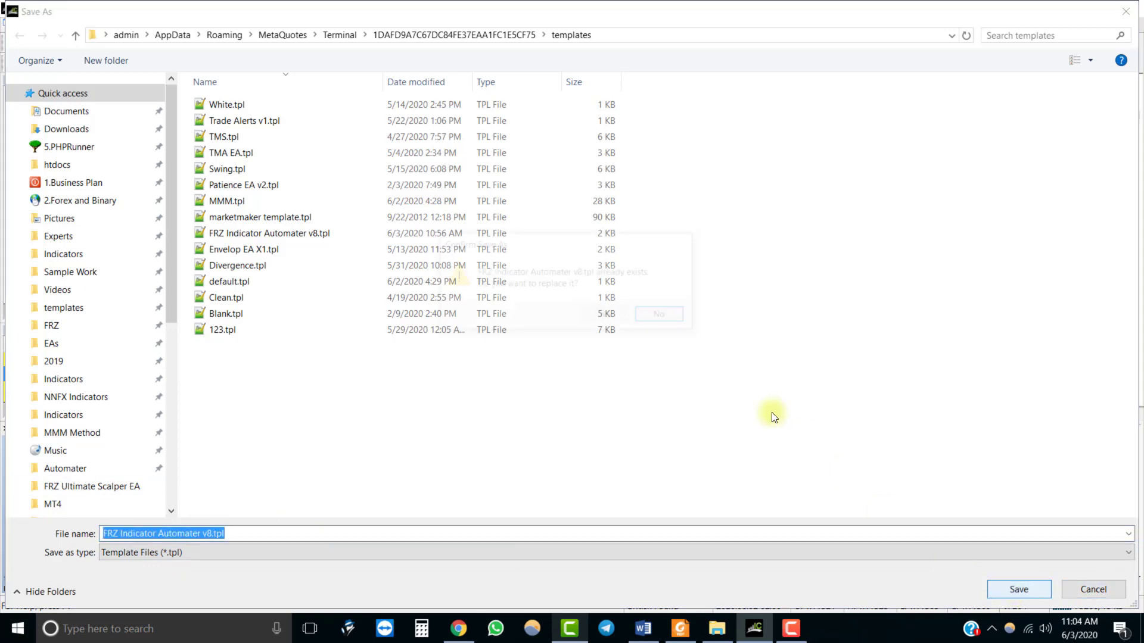
left_click(614, 322)
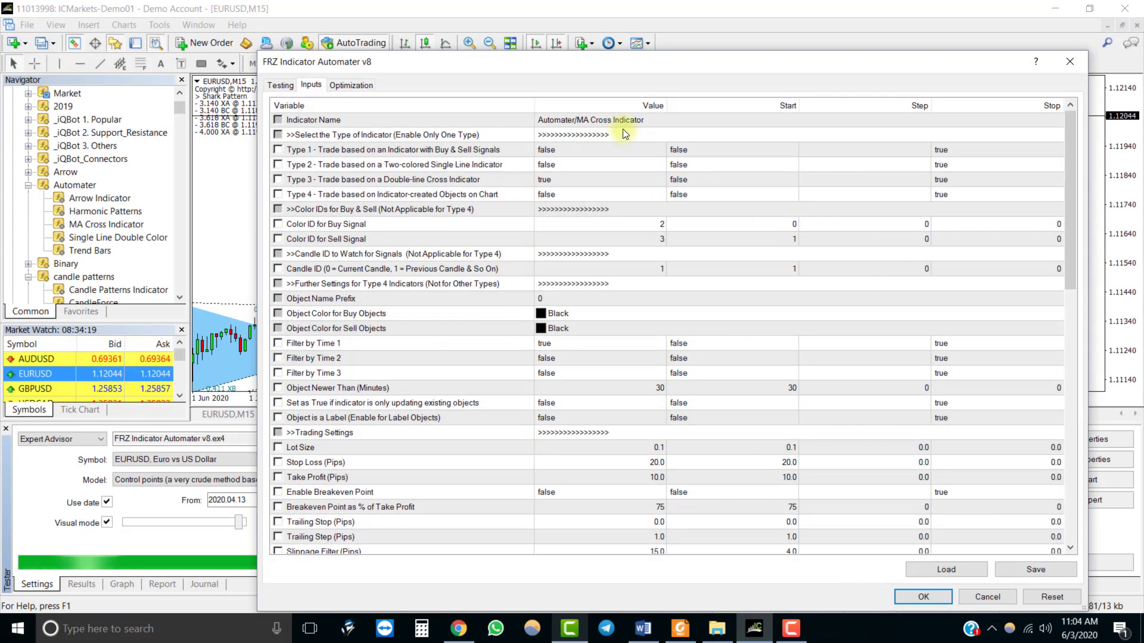
Reset the EA's inputs to their defaults, switch to File Explorer and copy the Harmonic Patterns file's name without its extension
left_click(1057, 596)
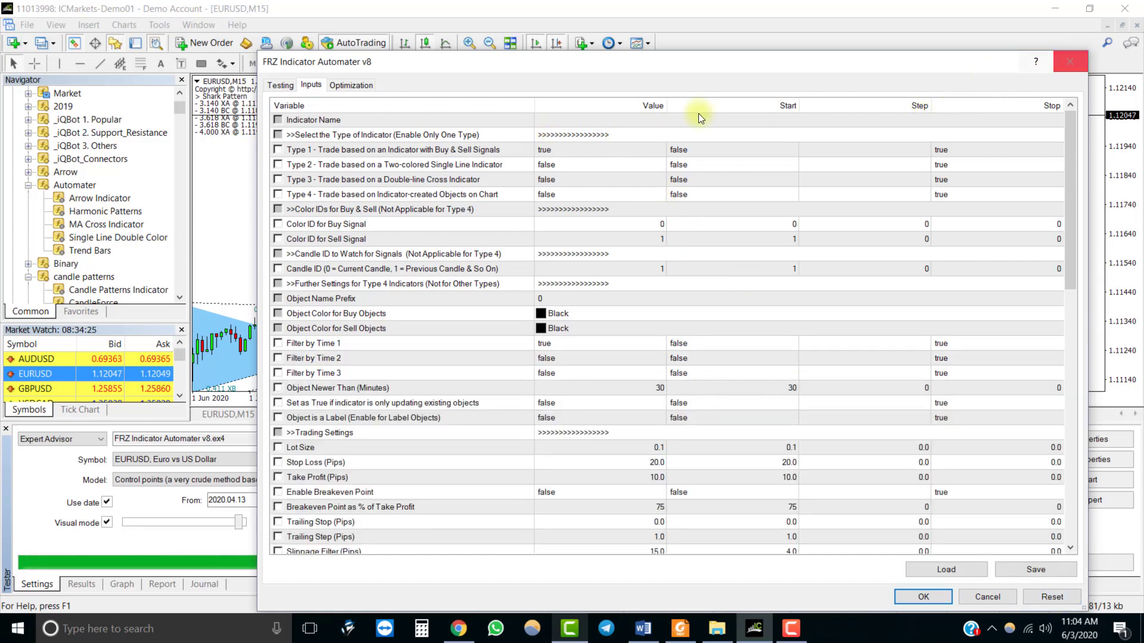
left_click(585, 121)
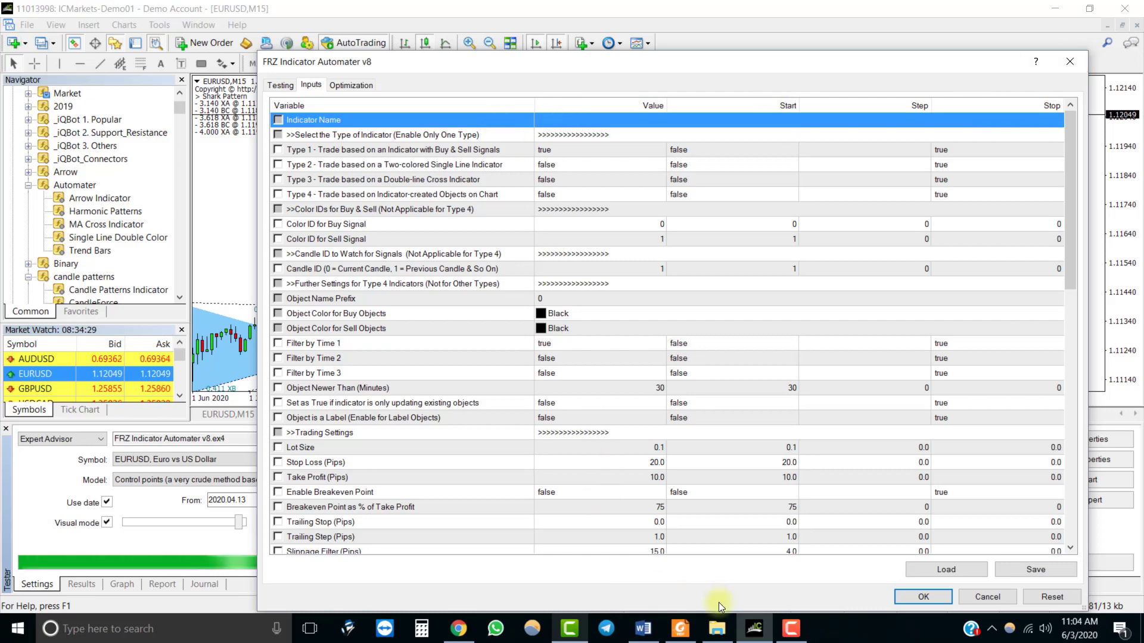
left_click(716, 628)
left_click(228, 178)
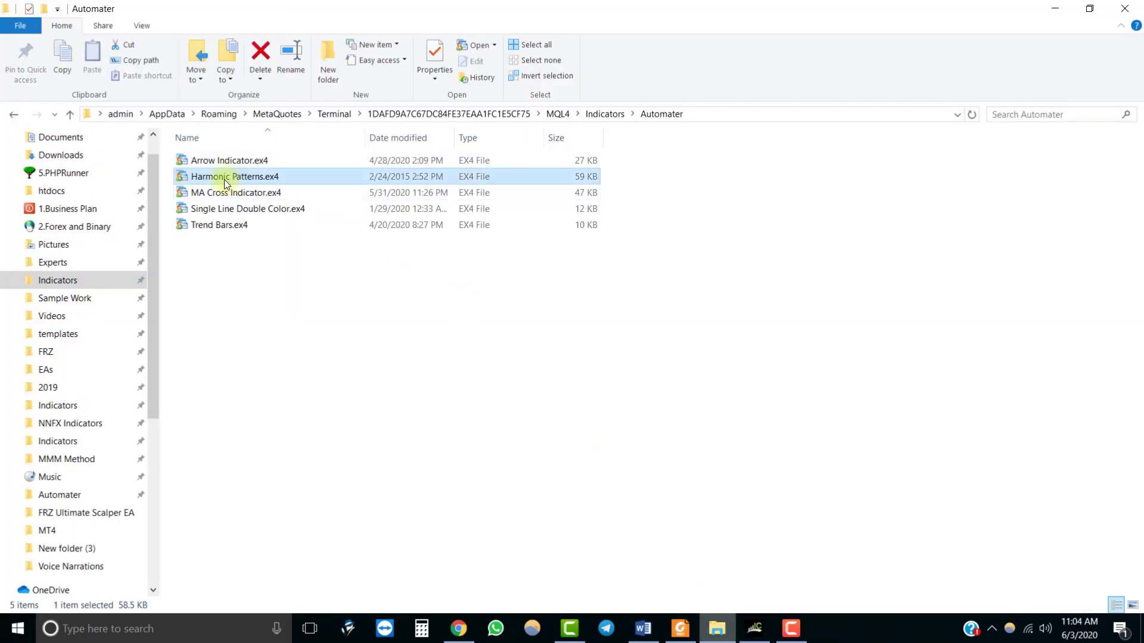
left_click(227, 176)
key("ctrl+c")
Switch back to MetaTrader 4 and set the EA's Indicator Name to Automater/Harmonic Patterns
key("alt+Tab")
key("ctrl+v")
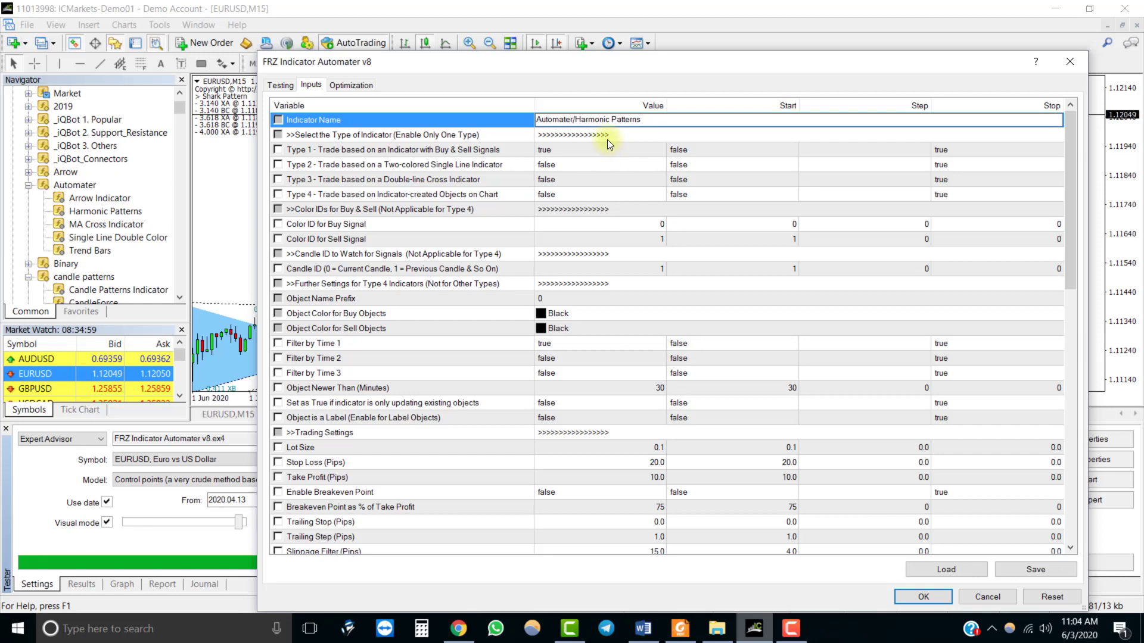
left_click(607, 136)
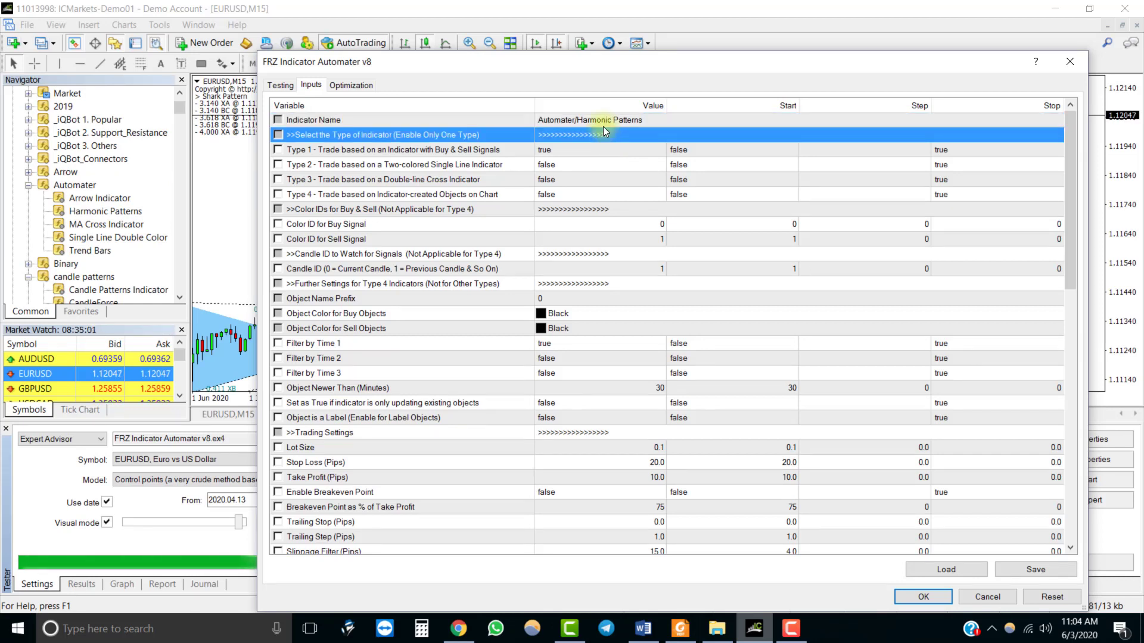
left_click(564, 121)
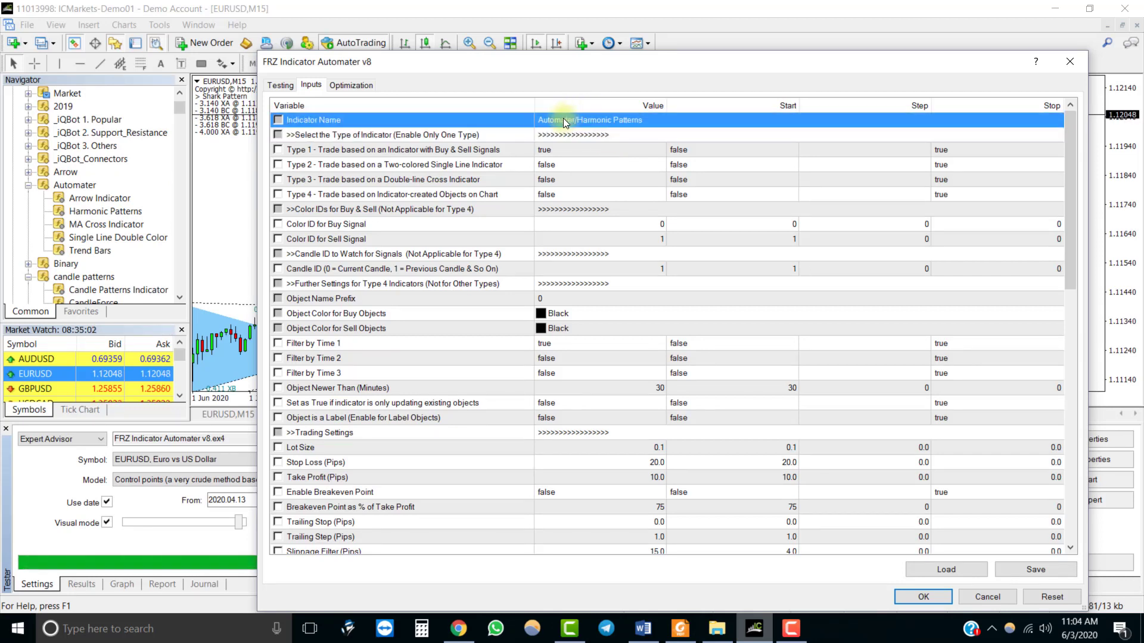
Set Type 1 to false and enable Type 4 to trade on indicator-created chart objects
left_click(564, 152)
left_click(564, 150)
left_click(564, 150)
left_click(563, 174)
left_click(465, 170)
left_click(468, 181)
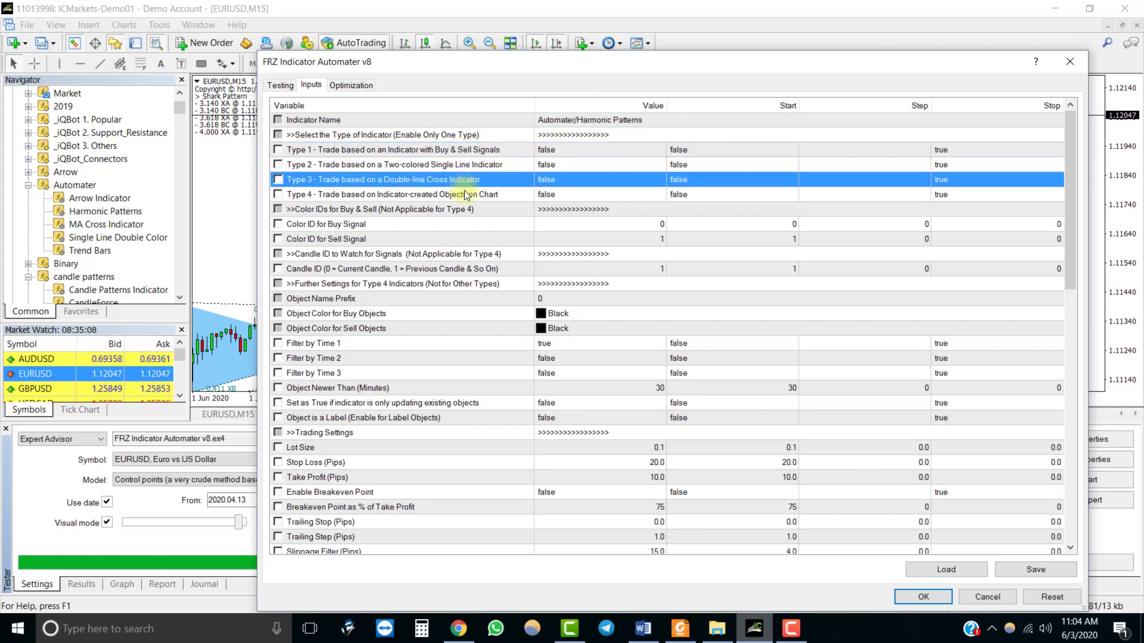
left_click(469, 195)
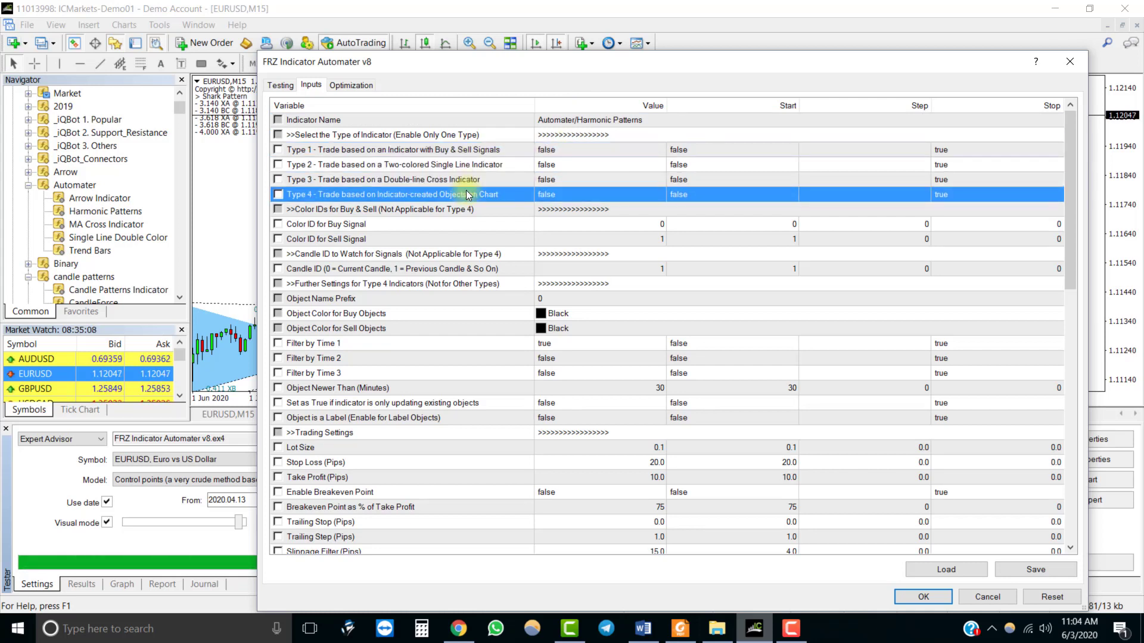
double_click(552, 194)
Review which color ID, candle ID and further settings apply to Type 4 indicators, and accept the EA's inputs
left_click(356, 210)
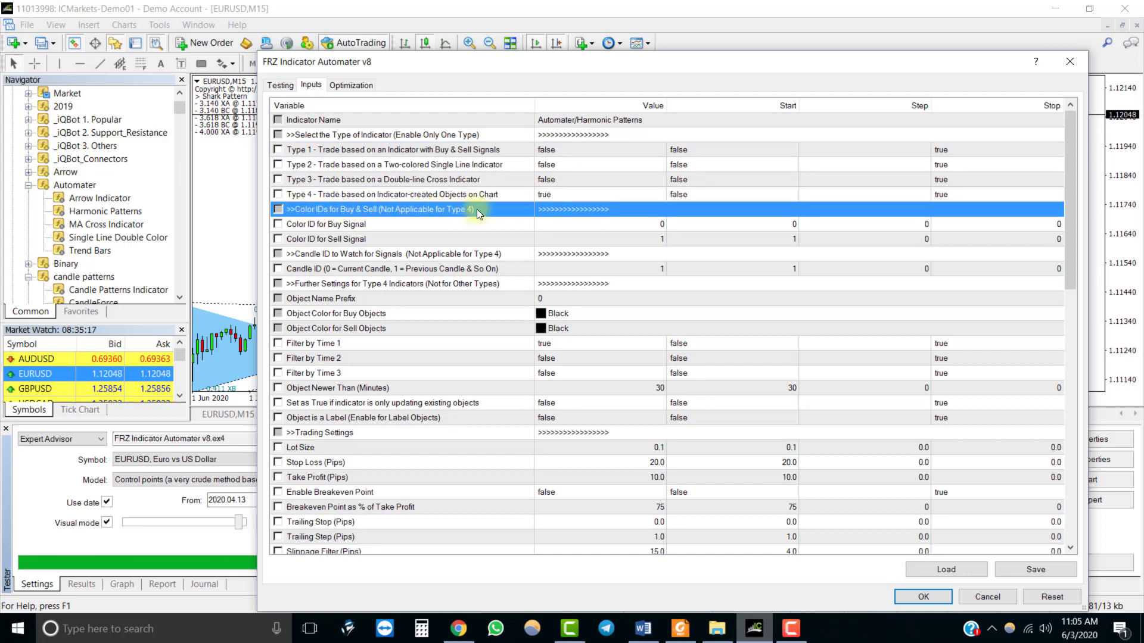
left_click(340, 255)
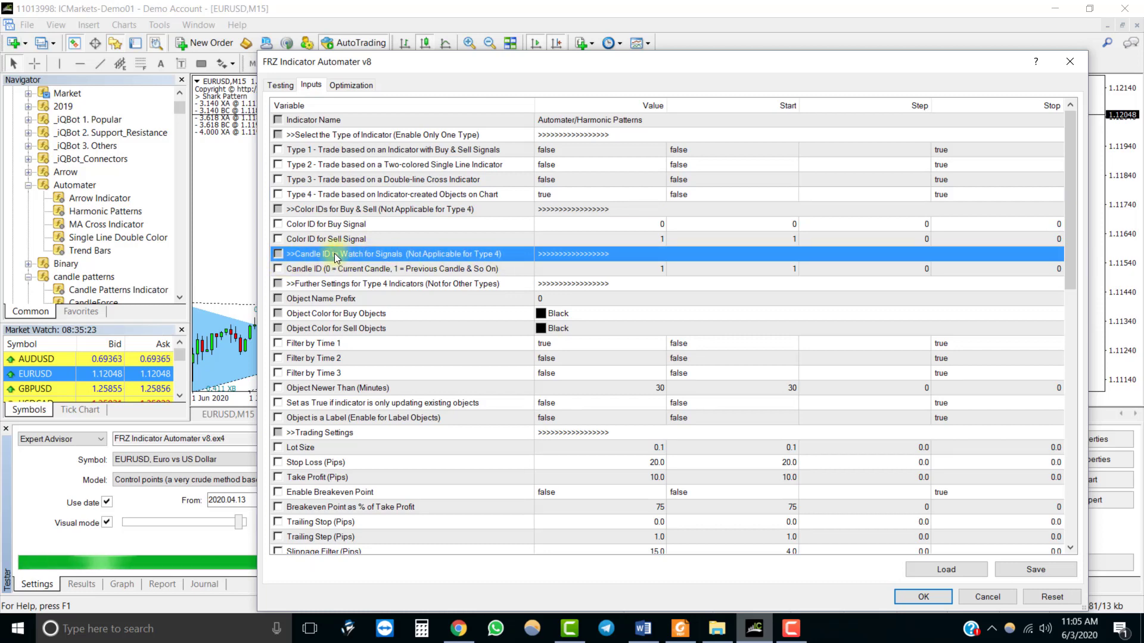
left_click(427, 285)
scroll(355, 213, "down", 2)
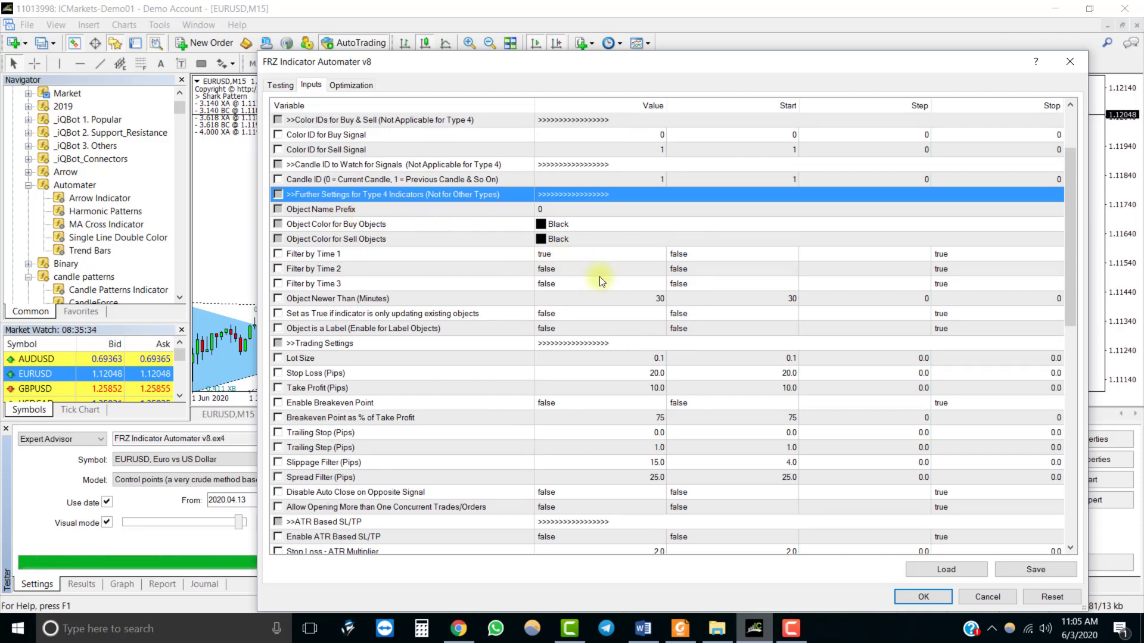
left_click(438, 210)
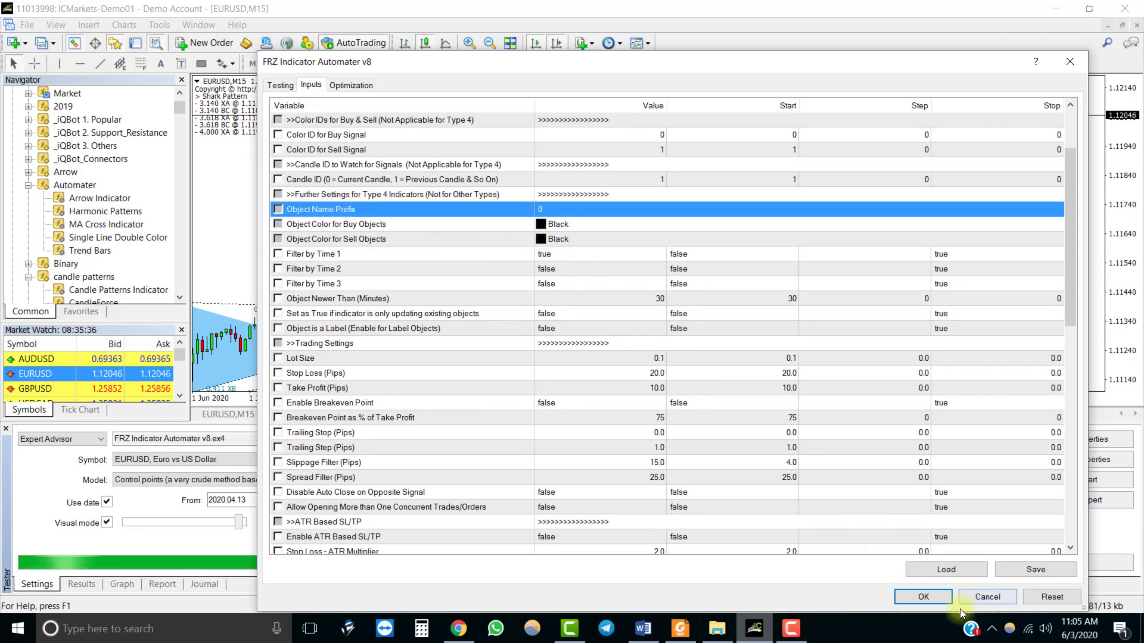
key("Return")
Open the harmonic chart's object list, sort it by object type and check a triangle object's name and color
right_click(447, 166)
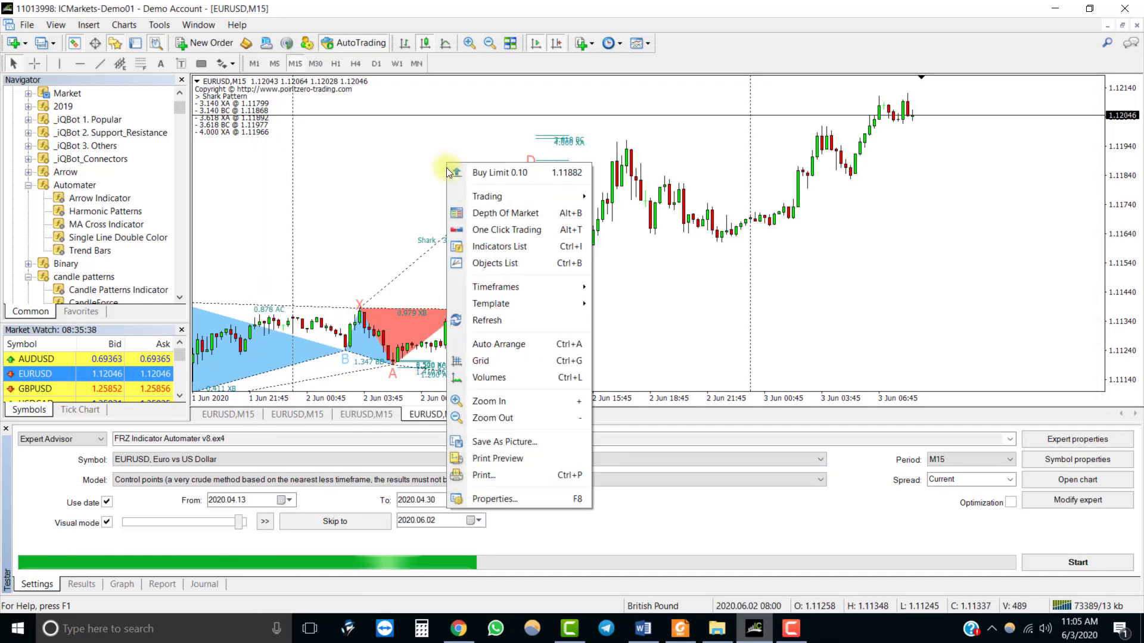
left_click(498, 262)
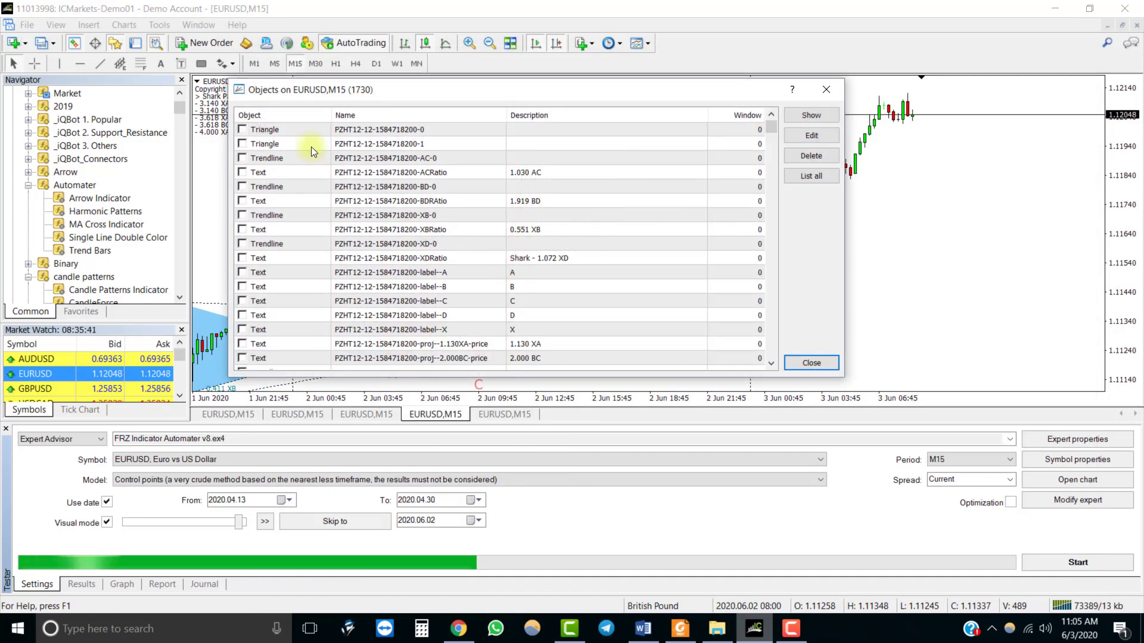
left_click(287, 118)
scroll(281, 187, "down", 20)
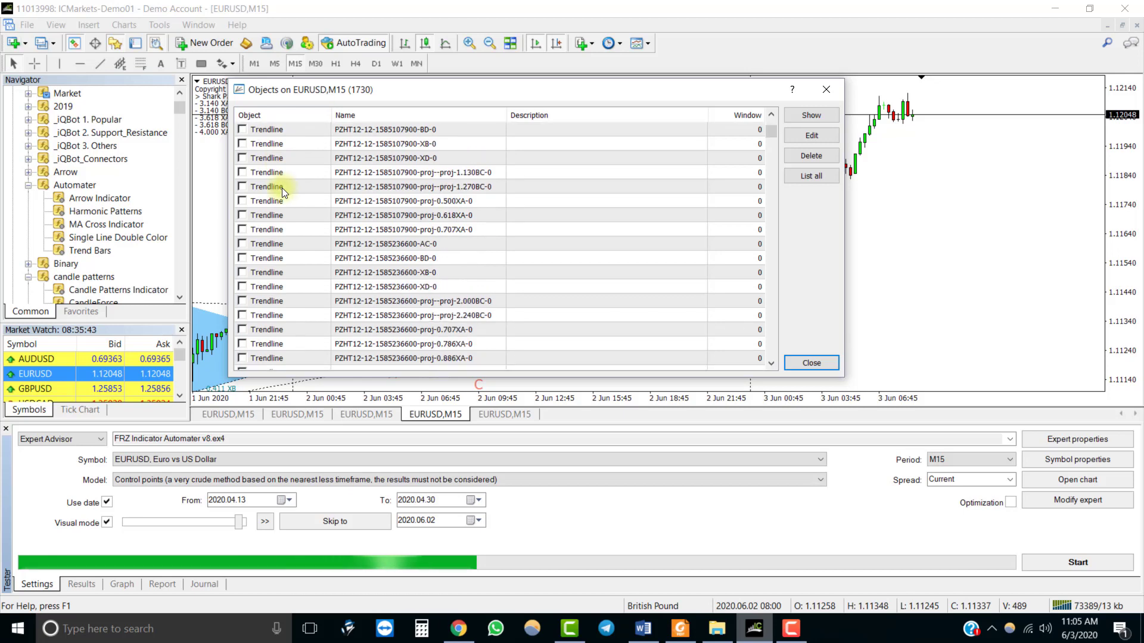
scroll(286, 193, "down", 10)
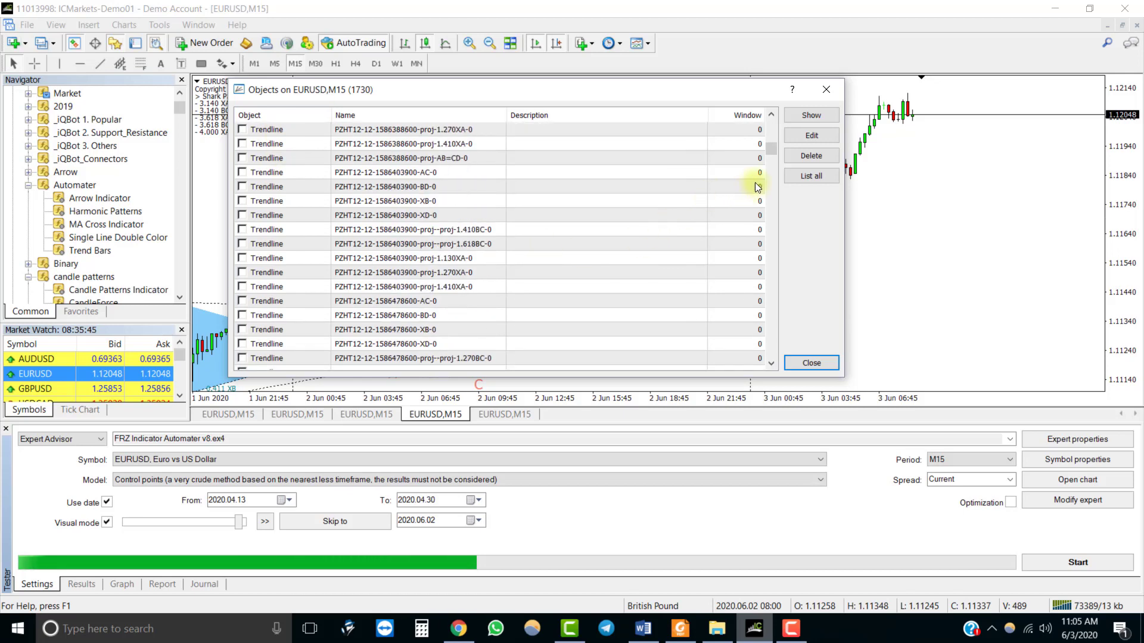
left_click_drag(767, 157, 767, 230)
double_click(274, 215)
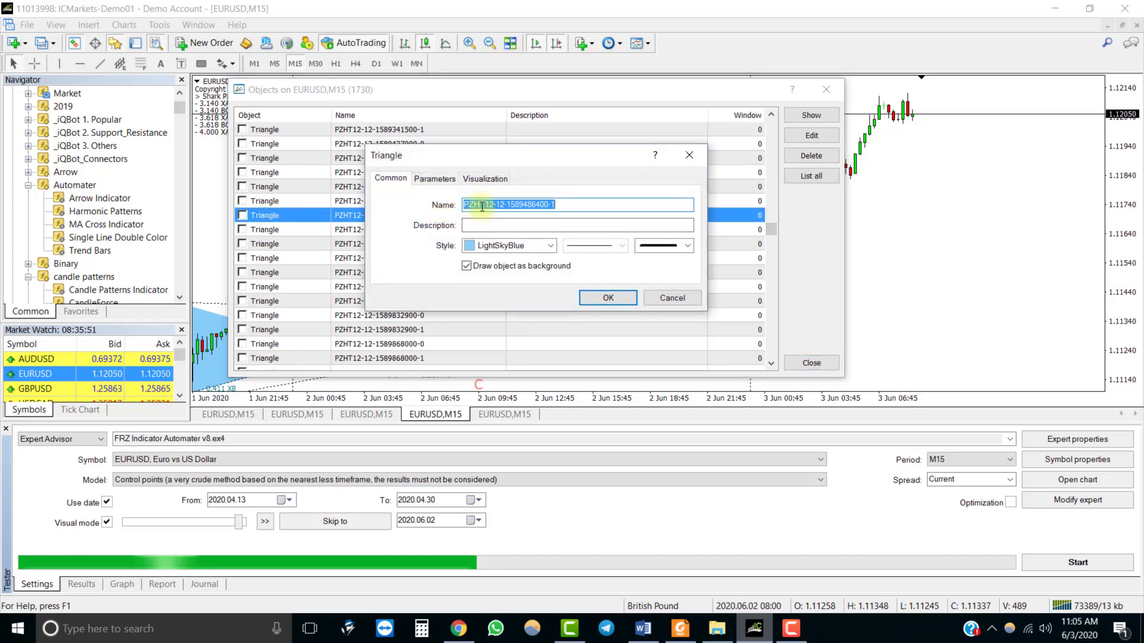
left_click(675, 299)
Compare the triangle objects' names, copy the common prefix PZHT12 from one of them and close the object list
left_click(345, 229)
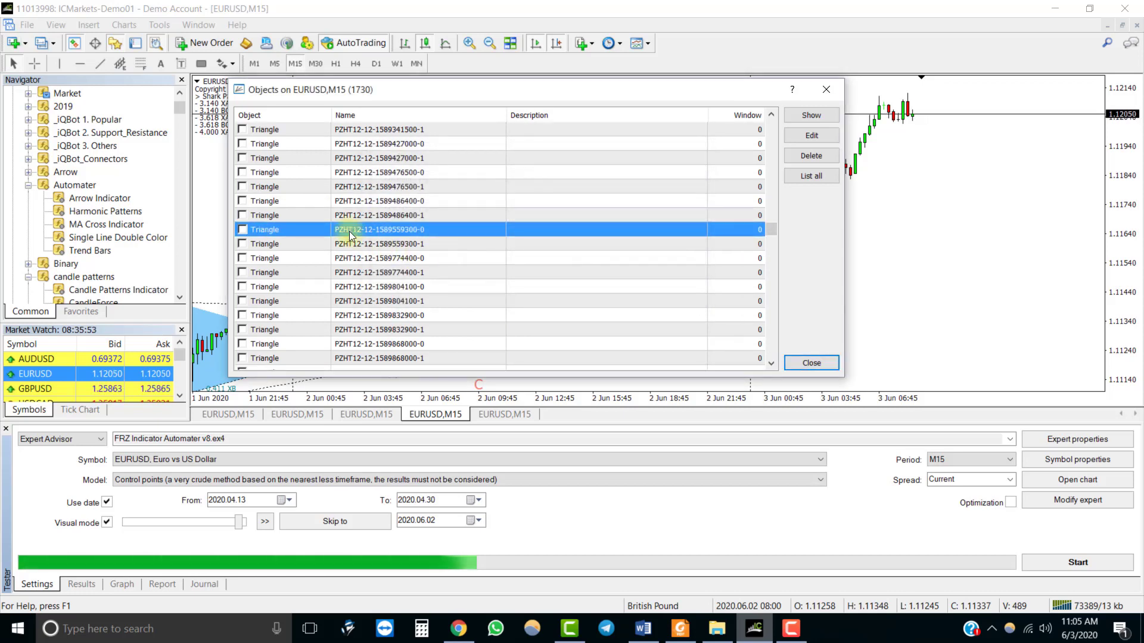
left_click(354, 244)
left_click(352, 259)
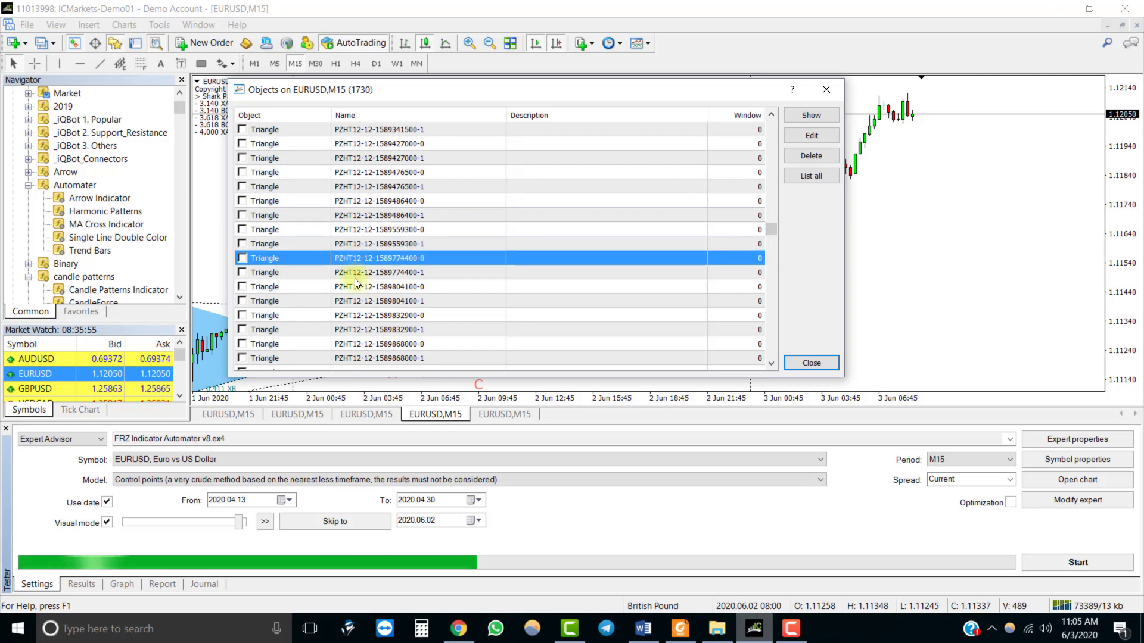
left_click(355, 275)
double_click(354, 201)
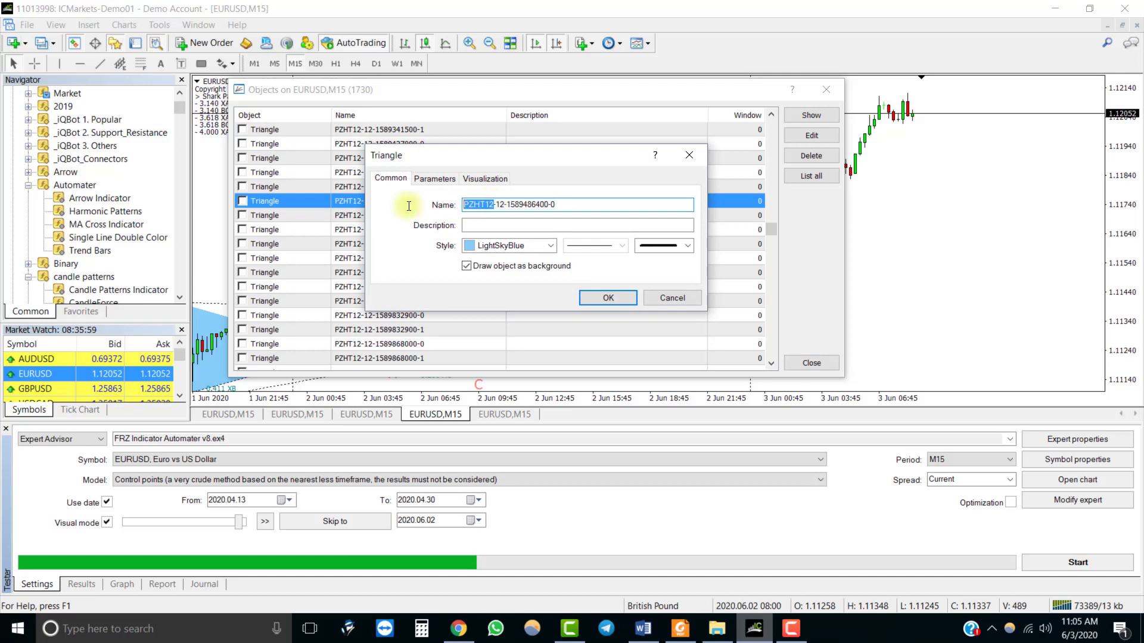
right_click(469, 205)
left_click(494, 230)
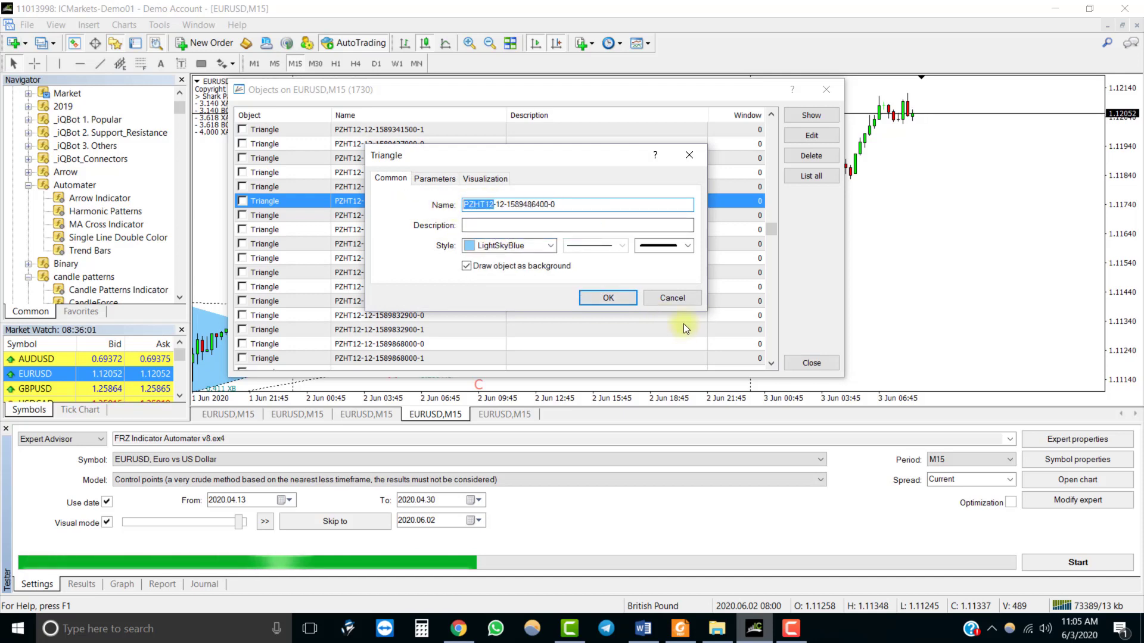
left_click(679, 298)
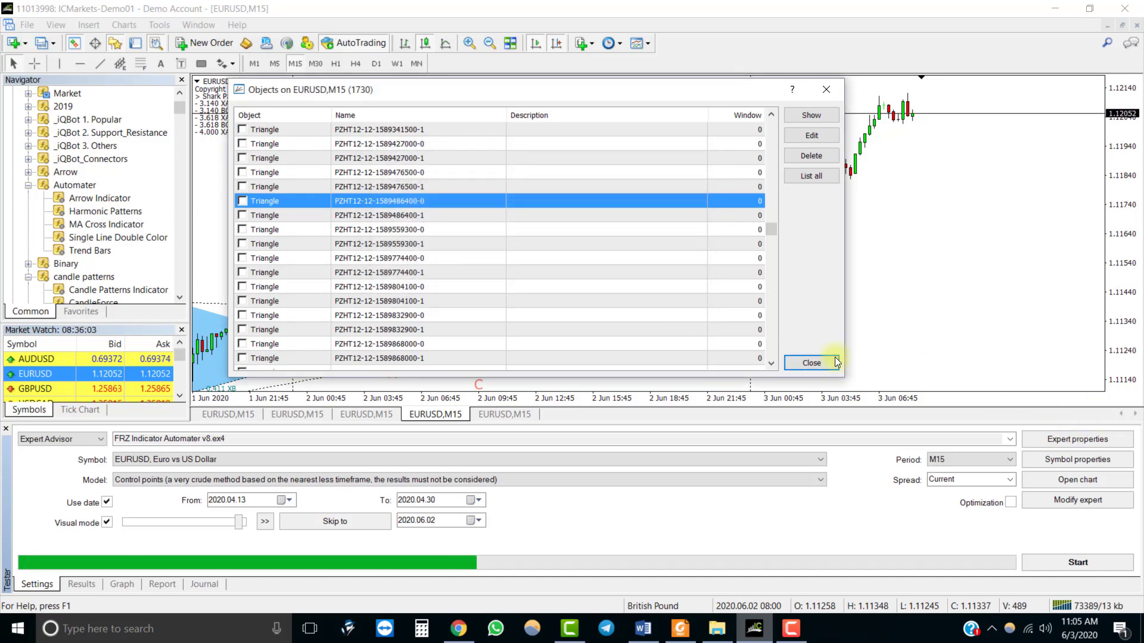
left_click(836, 361)
Set the EA's Object Name Prefix to PZHT12
left_click(1077, 439)
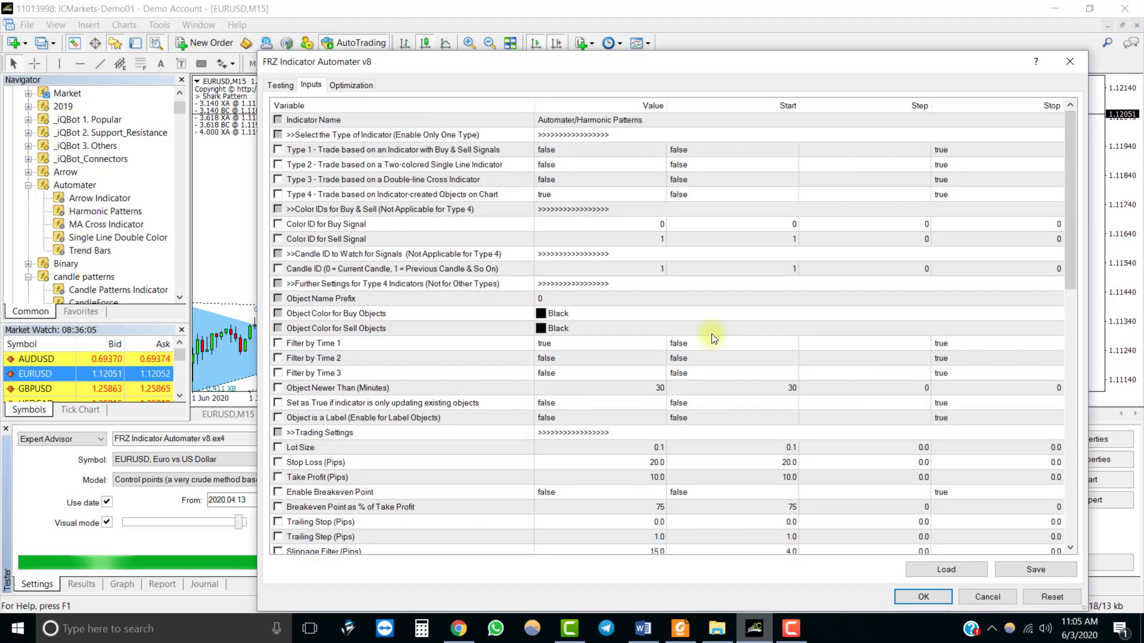
double_click(570, 302)
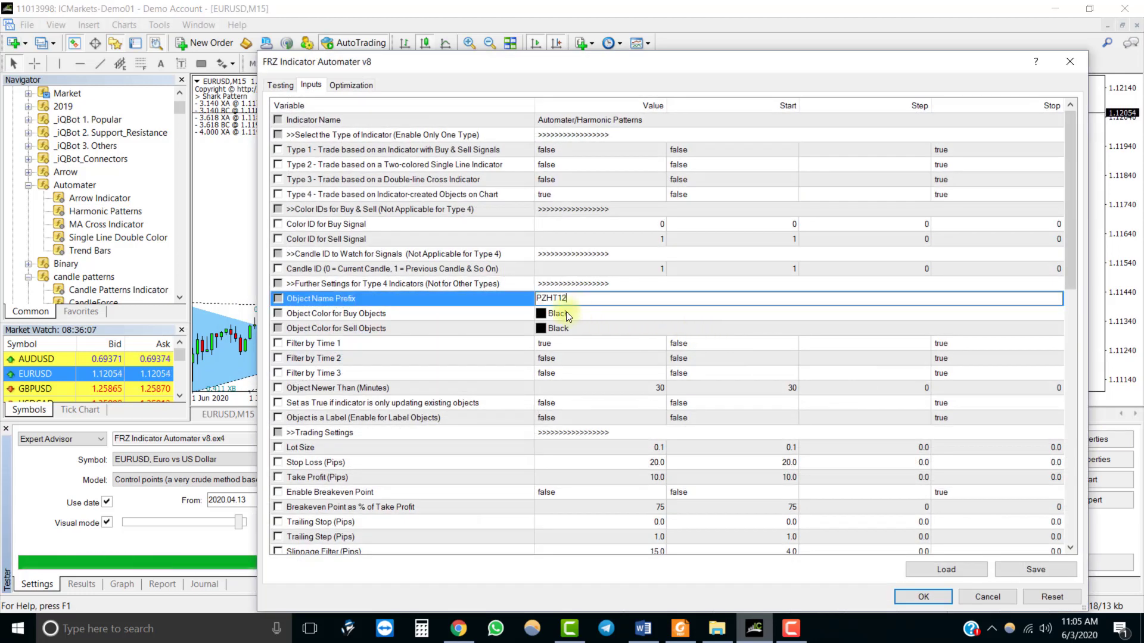
left_click(355, 316)
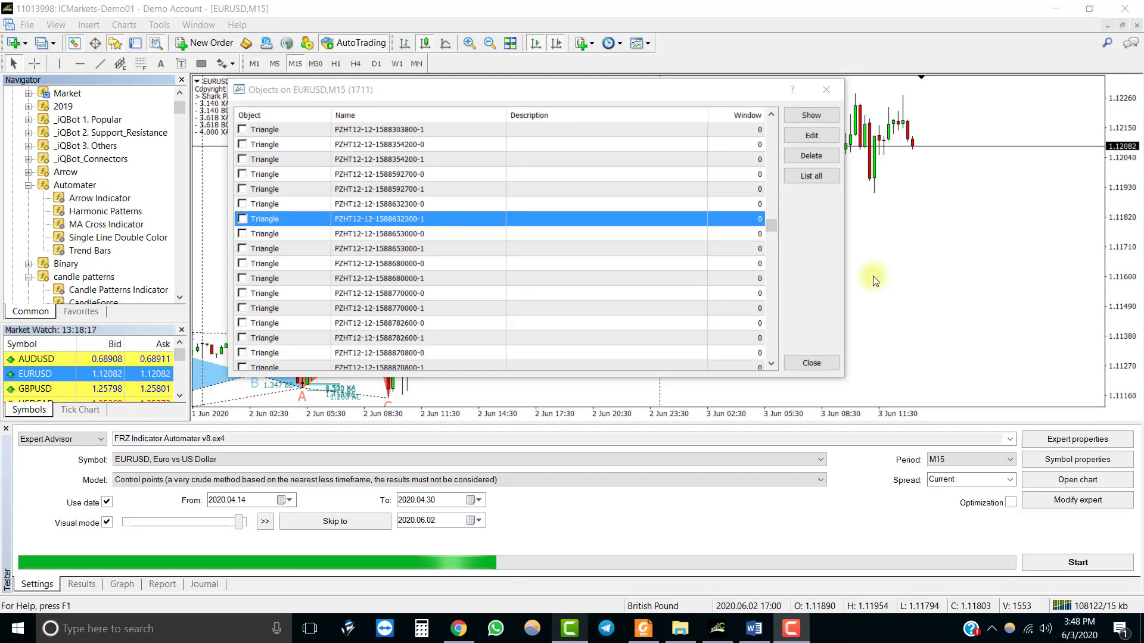
Check the color assigned to several consecutive PZHT12 triangle objects in the chart's object list
double_click(287, 204)
left_click(512, 245)
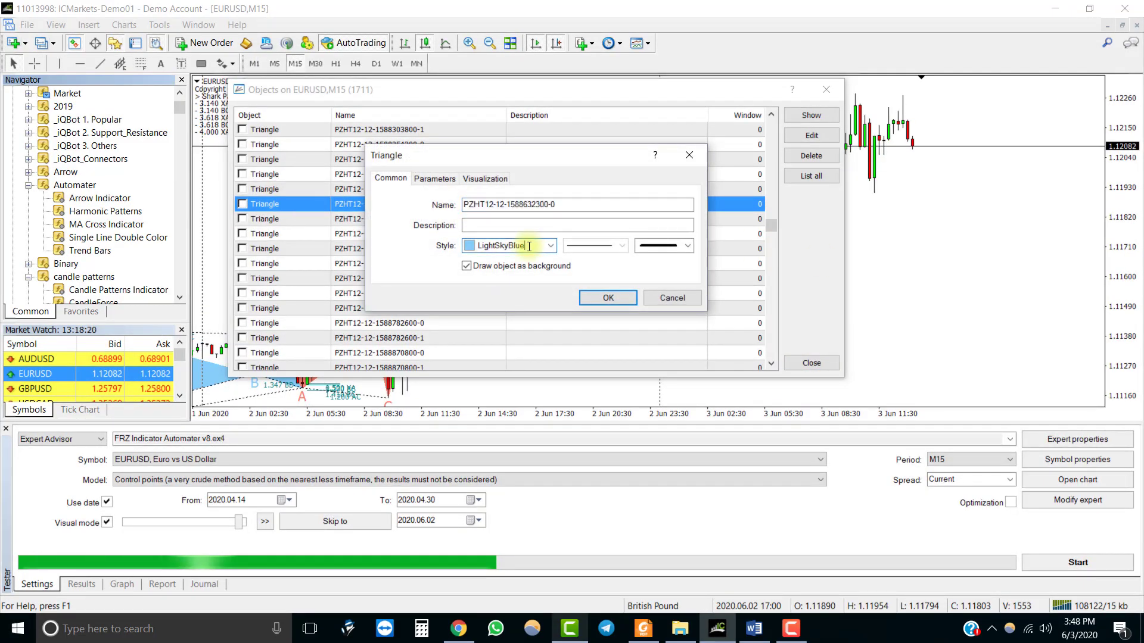
left_click(609, 299)
double_click(291, 221)
left_click(601, 301)
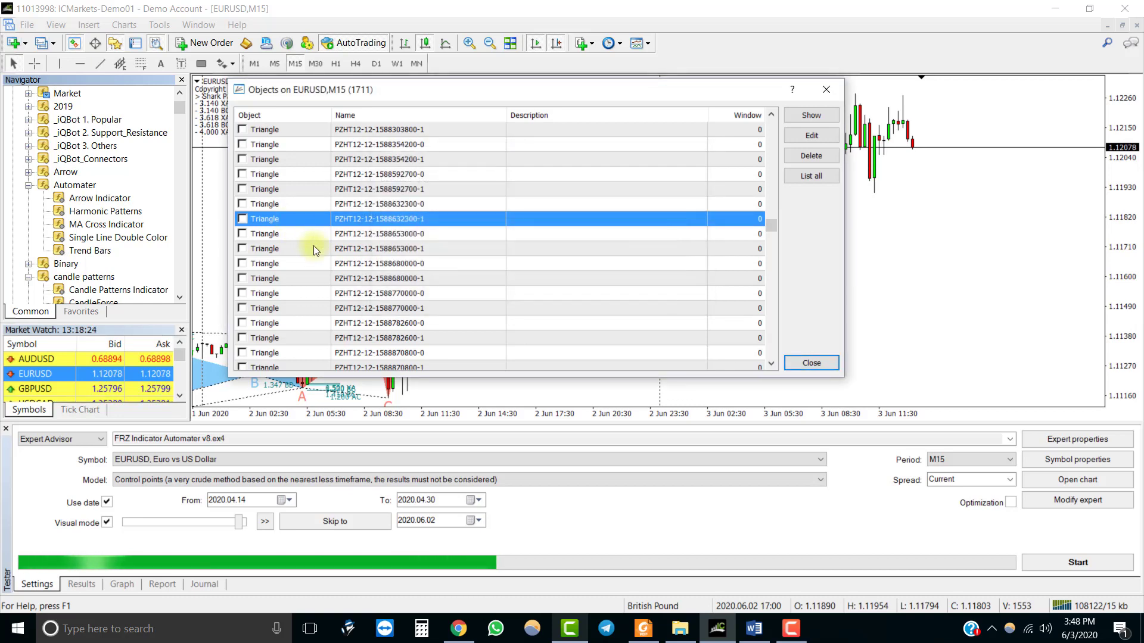
double_click(298, 234)
left_click(517, 249)
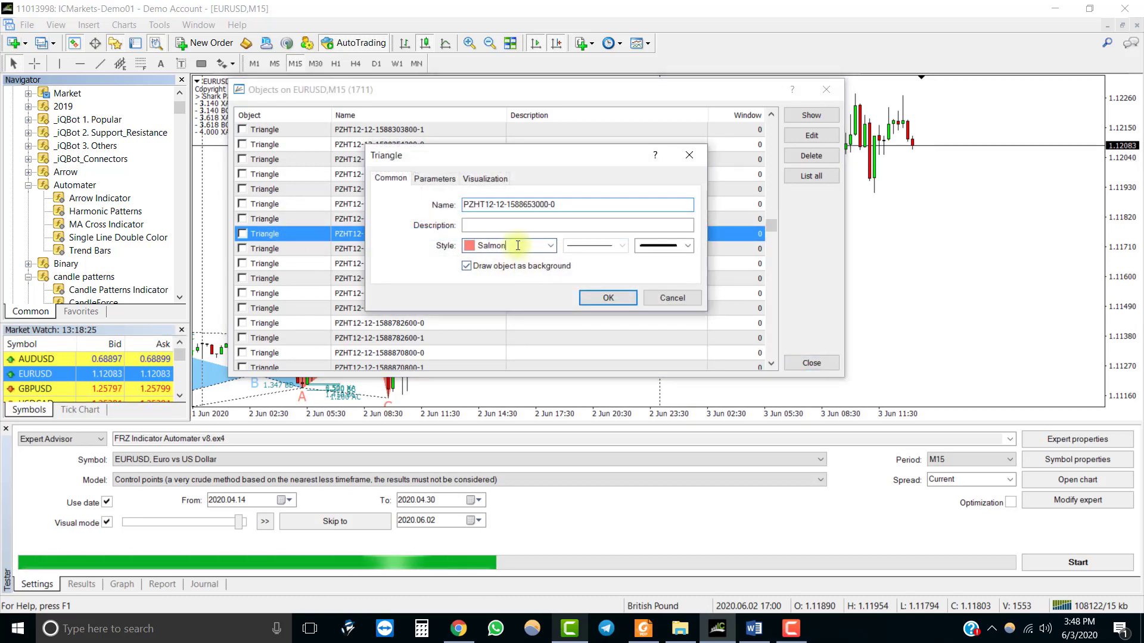
left_click(622, 299)
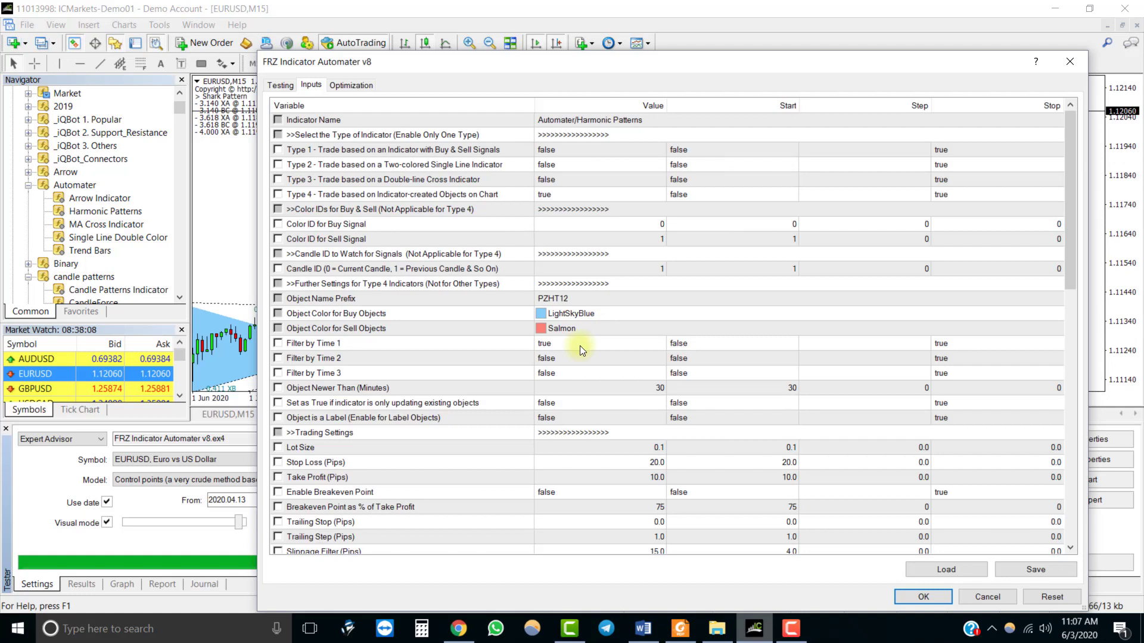
Check the three time parameters of a PZHT12 triangle object against the Filter by Time options, and close the object list
left_click(581, 346)
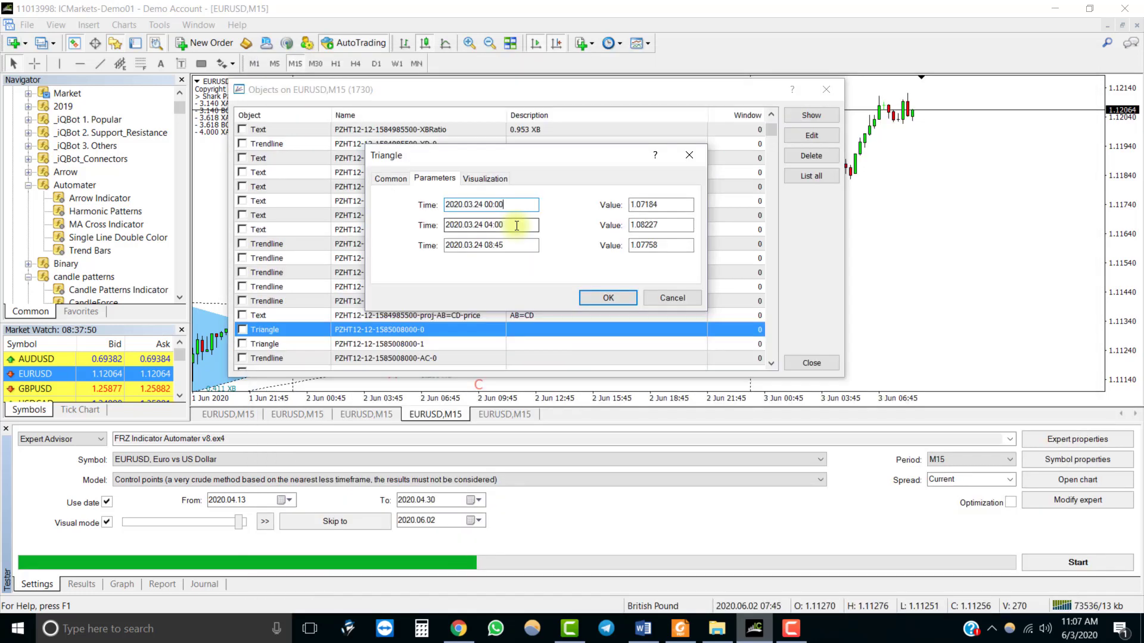
left_click(511, 224)
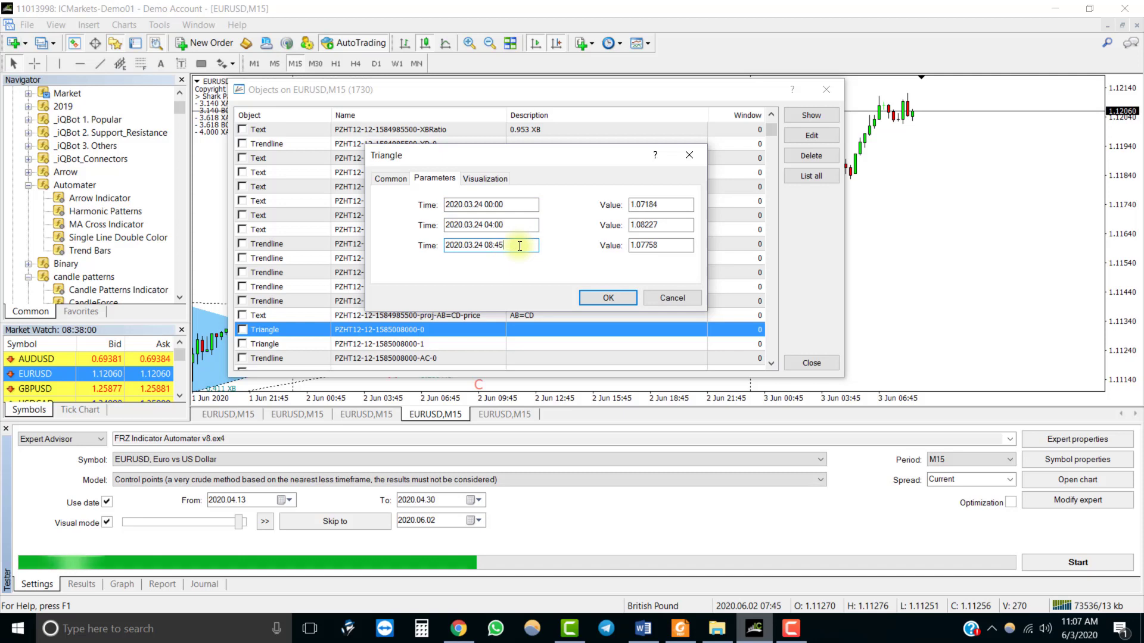
key("shift+Home")
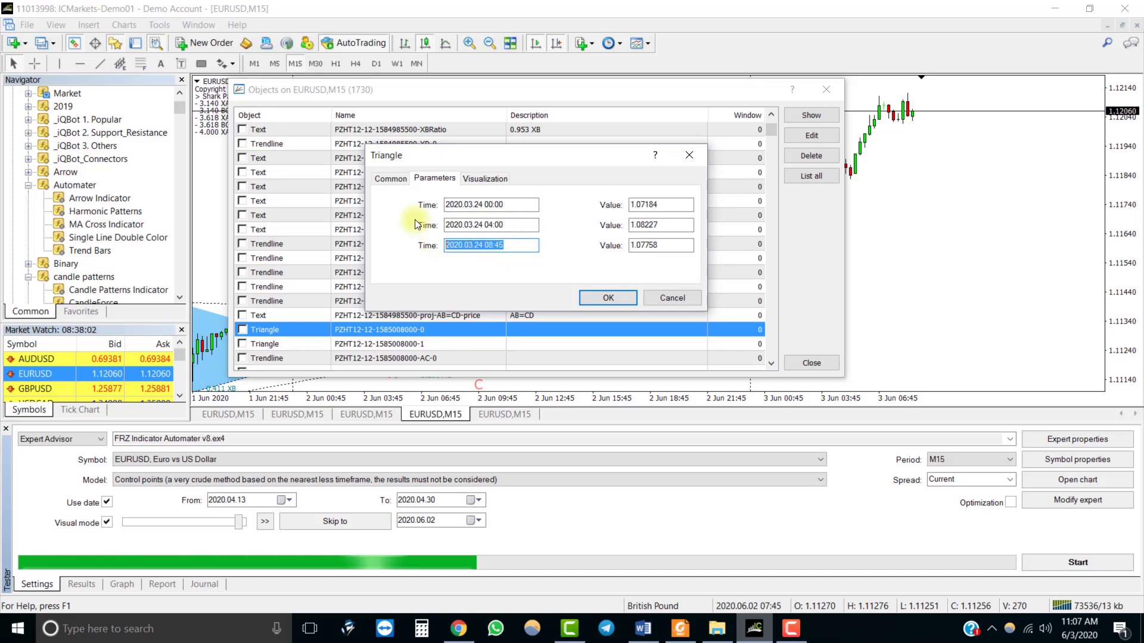
left_click(609, 297)
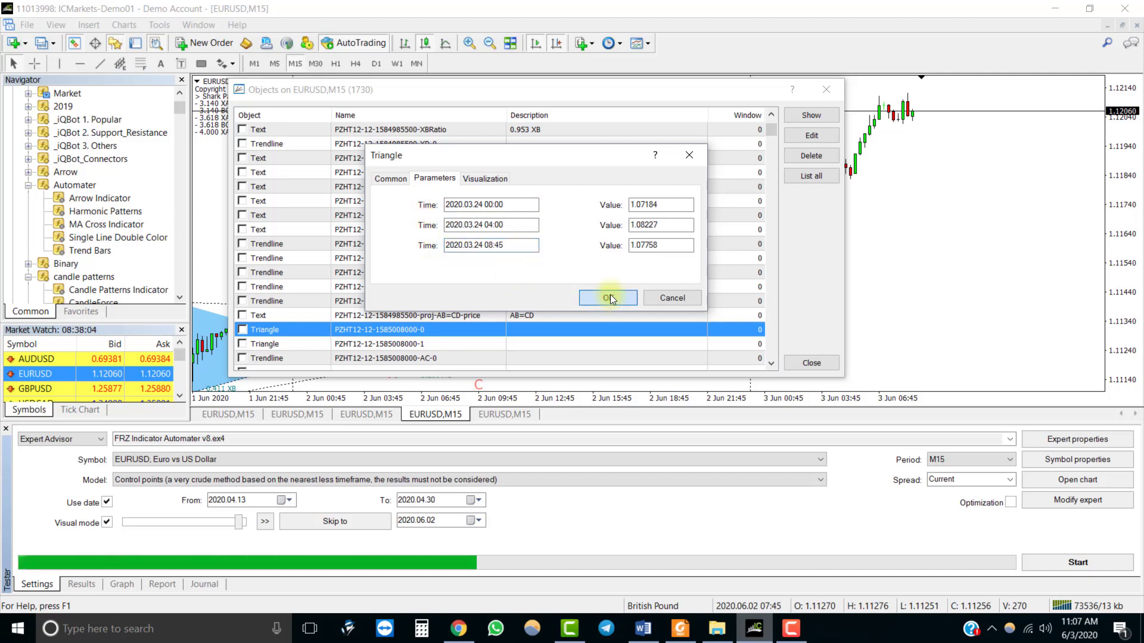
left_click(810, 360)
In the EA's inputs, set Filter by Time 1 to false and Filter by Time 3 to true
left_click(1087, 440)
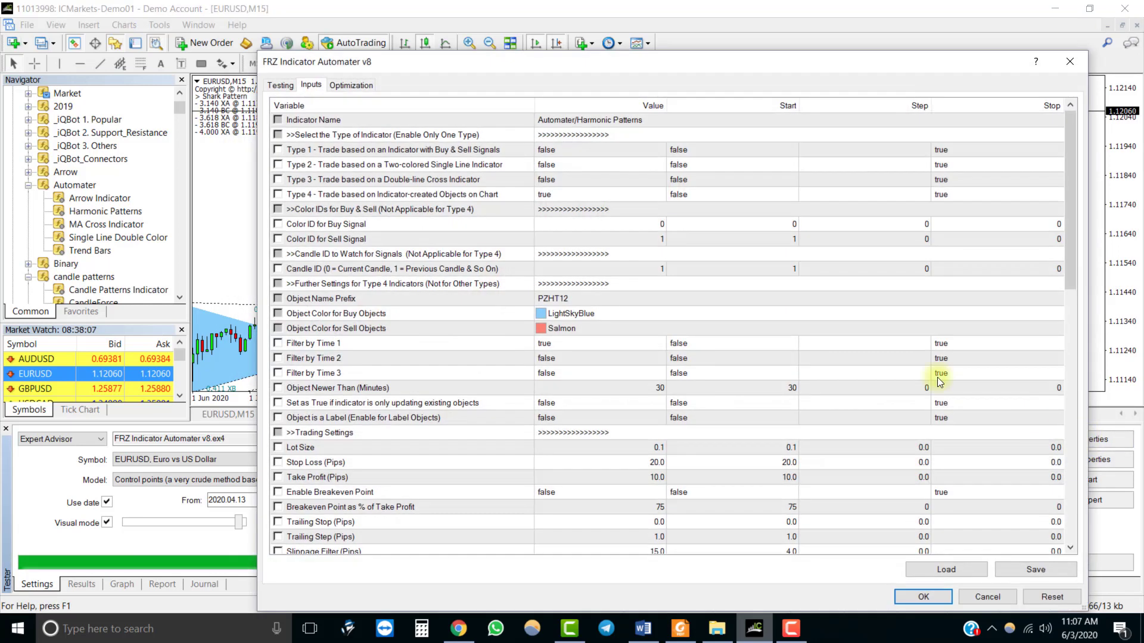
left_click(571, 350)
left_click(572, 349)
left_click(571, 349)
left_click(572, 356)
left_click(561, 371)
left_click(561, 371)
Review the EA's object age limit, existing-object update, label object and remaining trading inputs
left_click(574, 395)
left_click(567, 393)
scroll(627, 300, "down", 2)
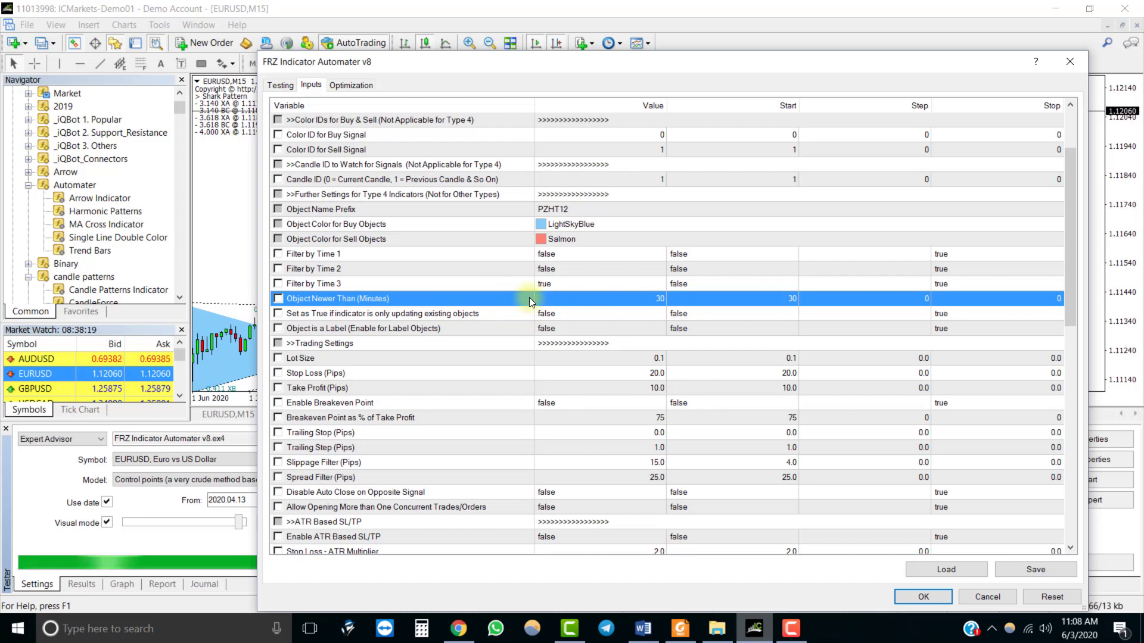
left_click(510, 314)
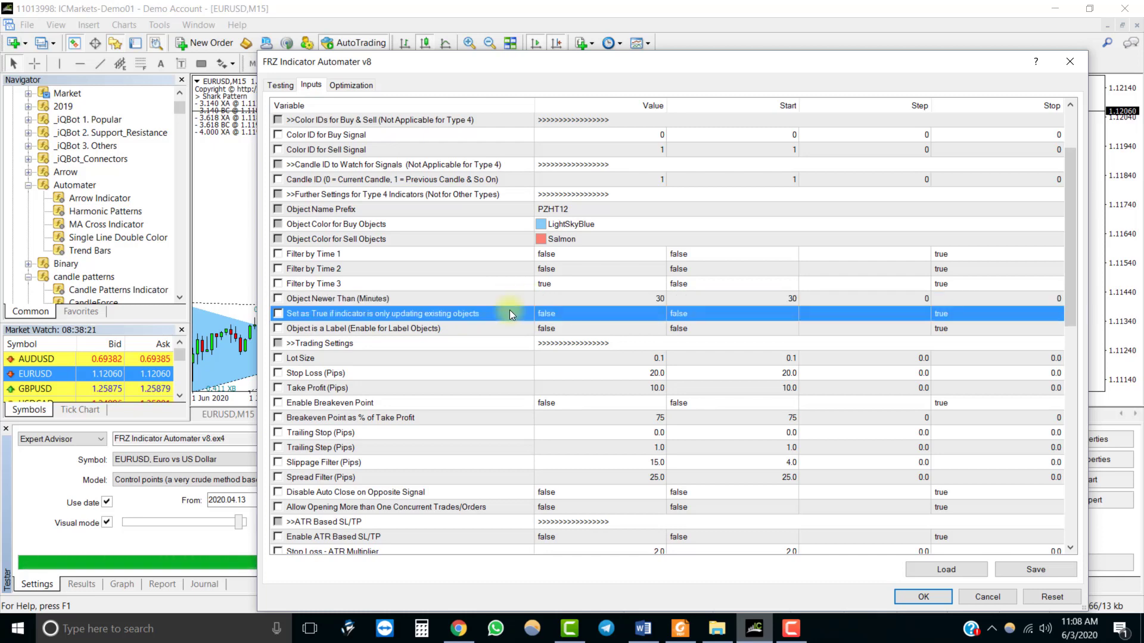
scroll(508, 233, "down", 2)
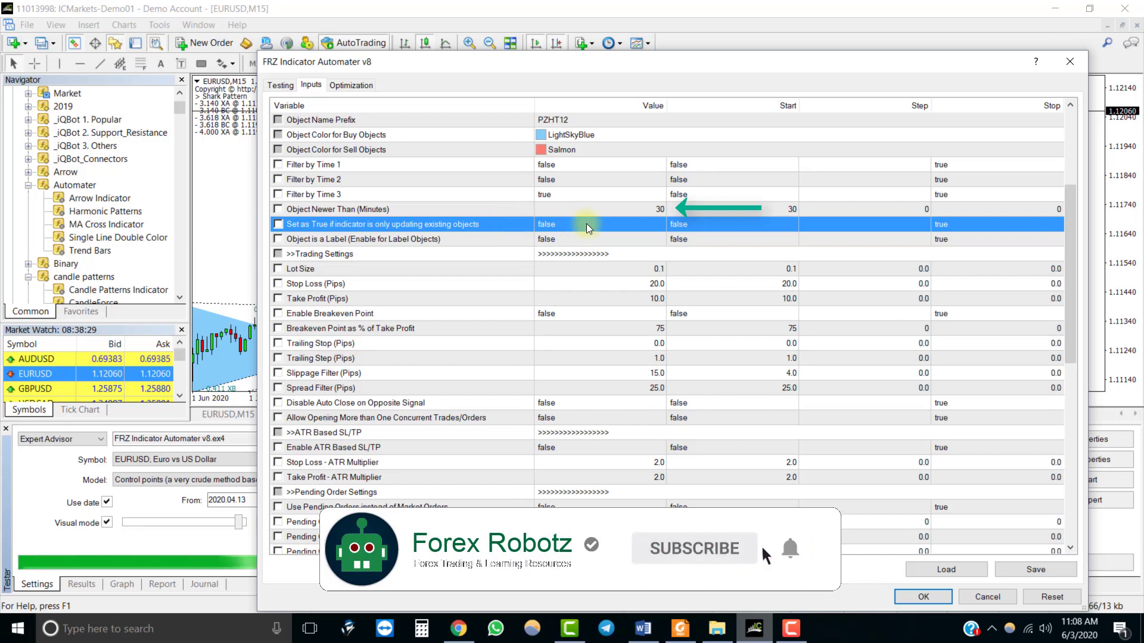
left_click(562, 244)
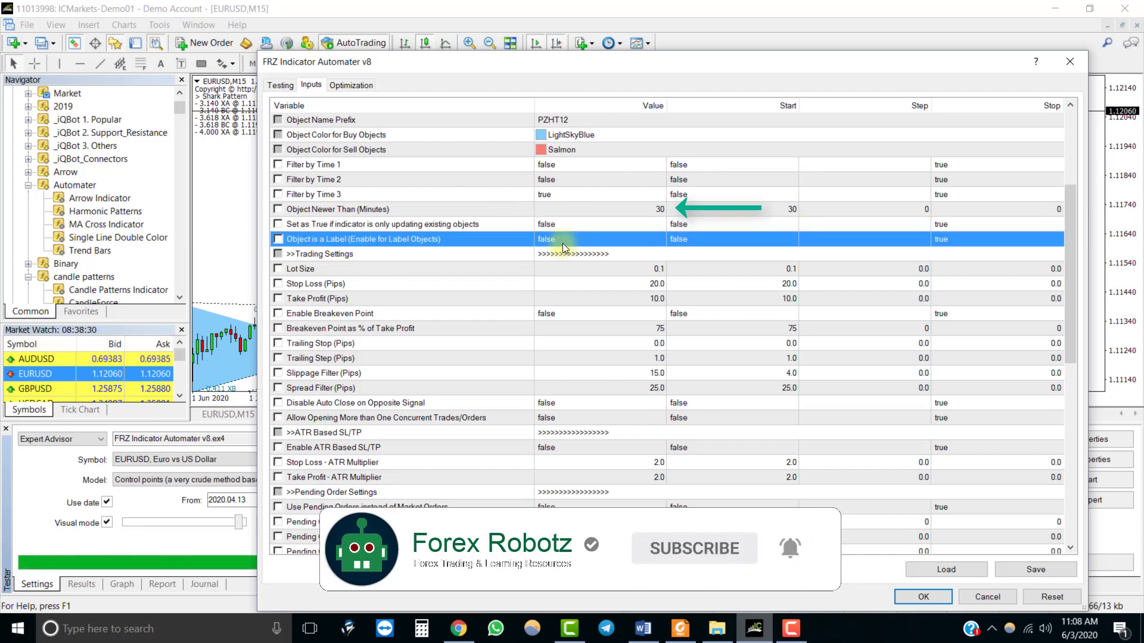
left_click(573, 225)
left_click(574, 238)
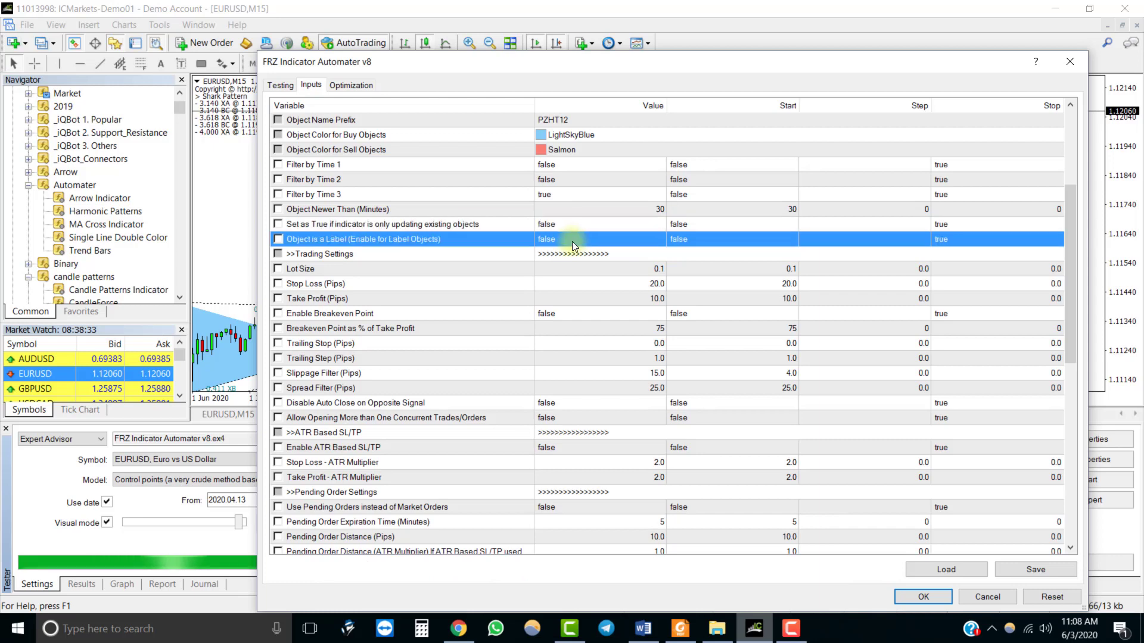
scroll(555, 235, "up", 2)
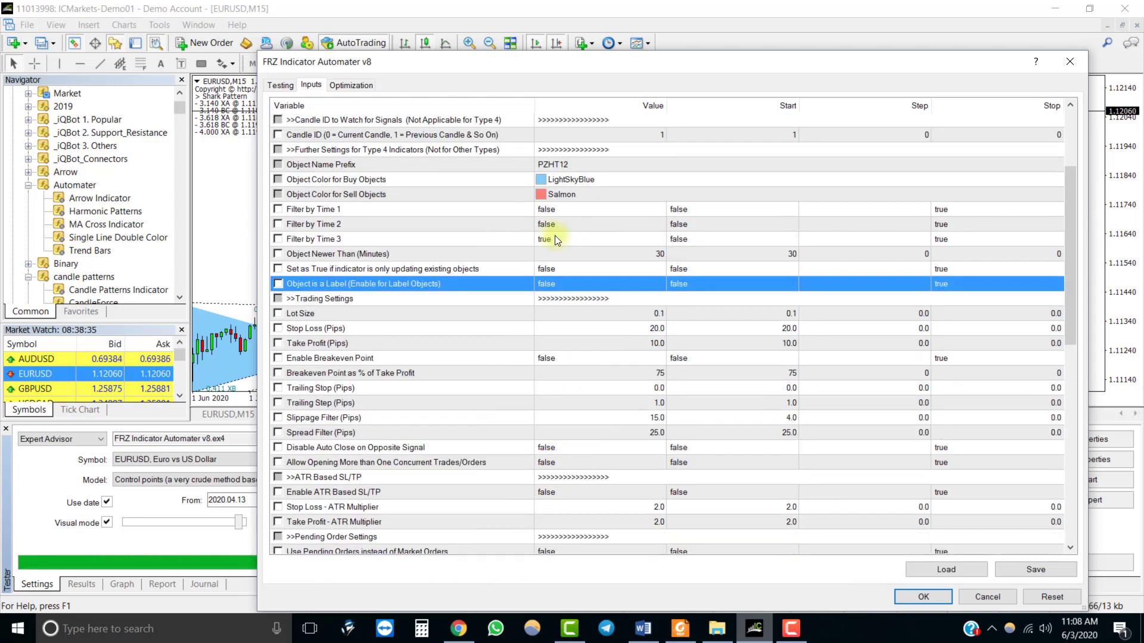
scroll(505, 272, "down", 12)
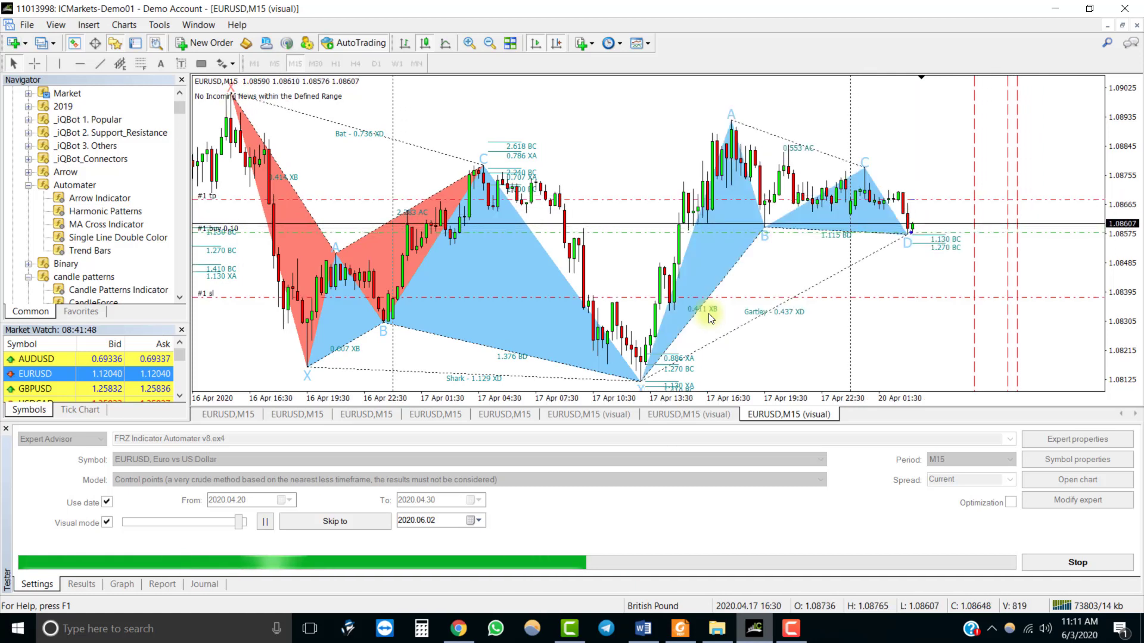
Pause the visual backtest of the harmonic patterns
left_click(270, 525)
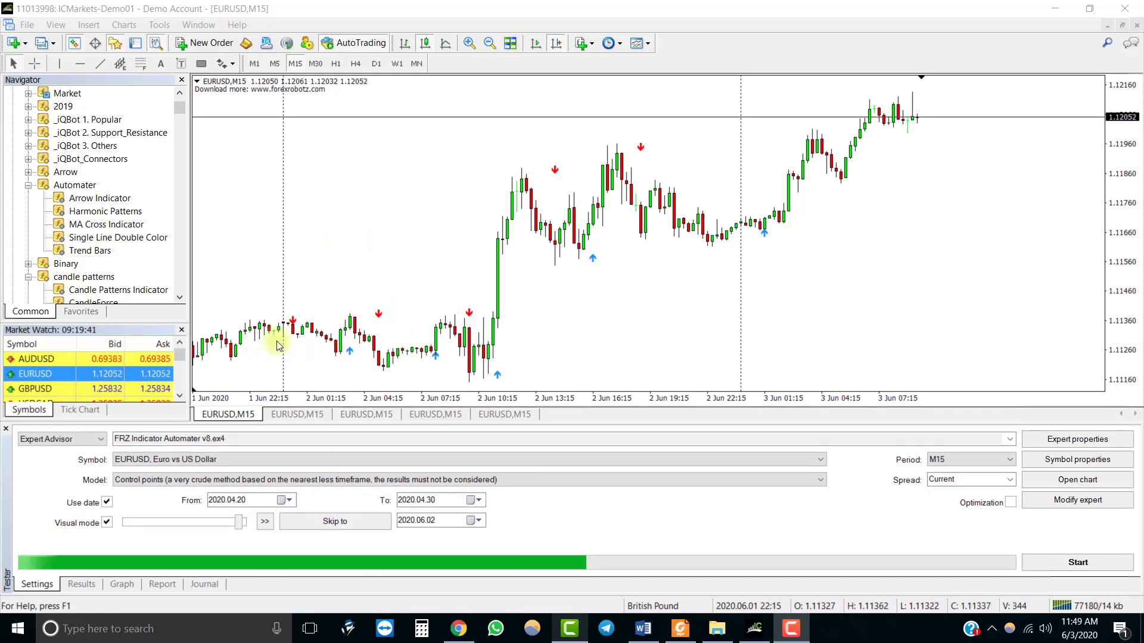
Compare the two-colored line and Trend Bars charts, and check which indicator is loaded on the Trend Bars chart
left_click(307, 413)
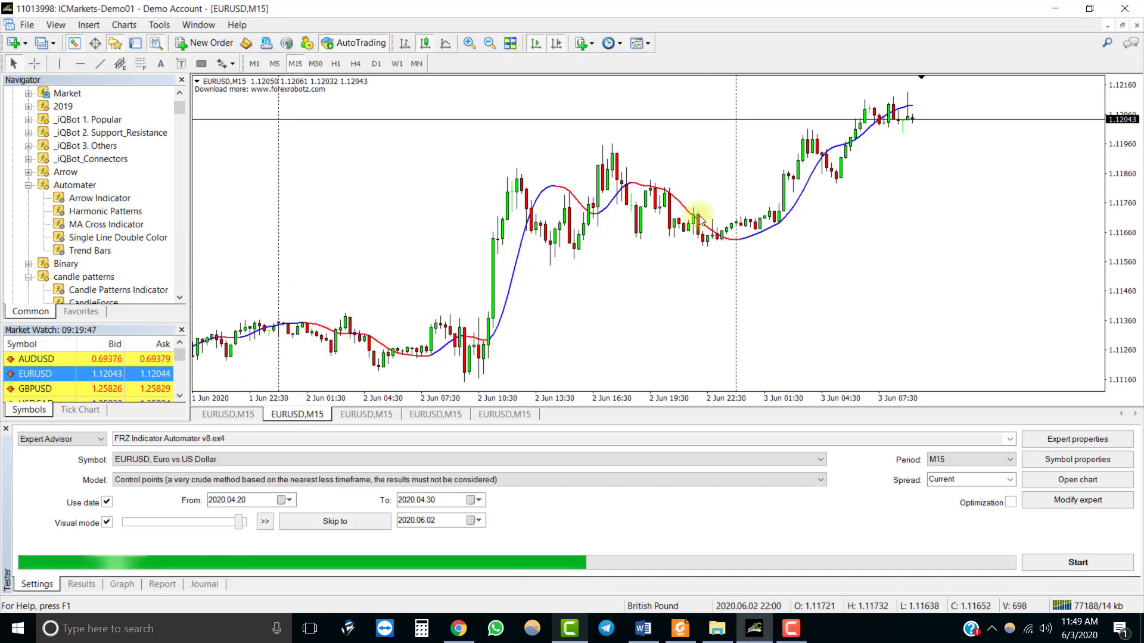
left_click(360, 415)
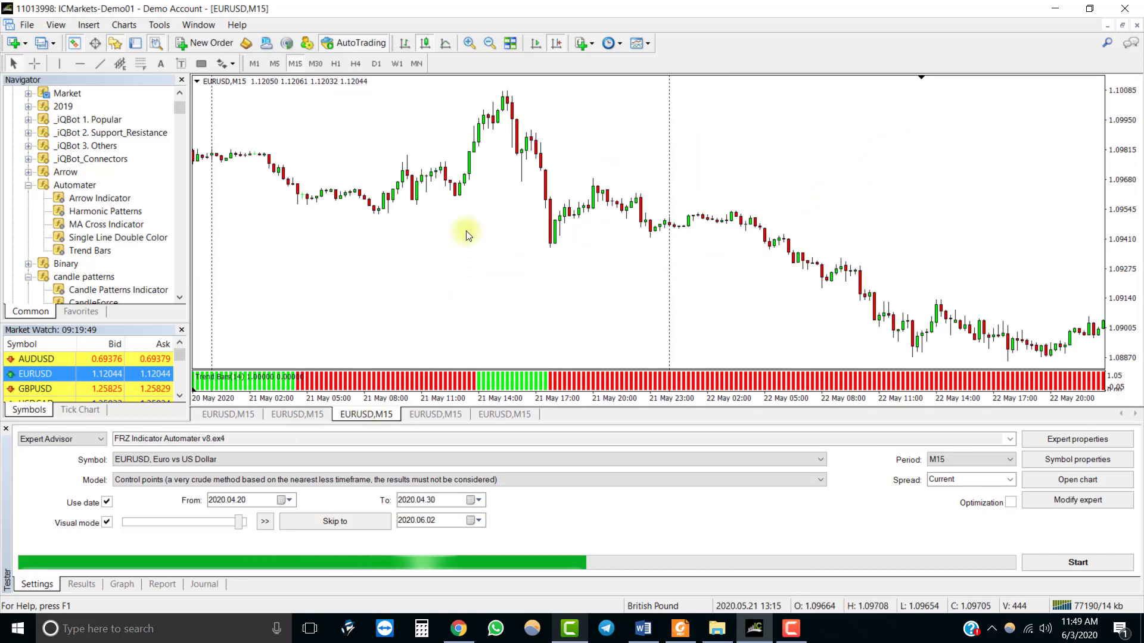
scroll(508, 297, "up", 8)
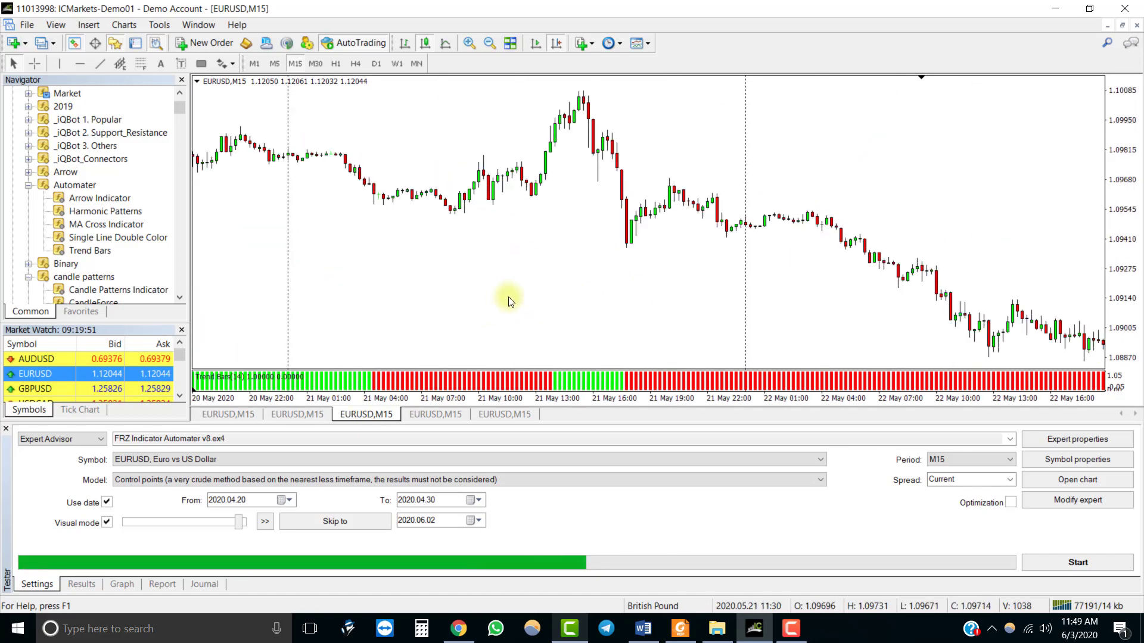
right_click(404, 175)
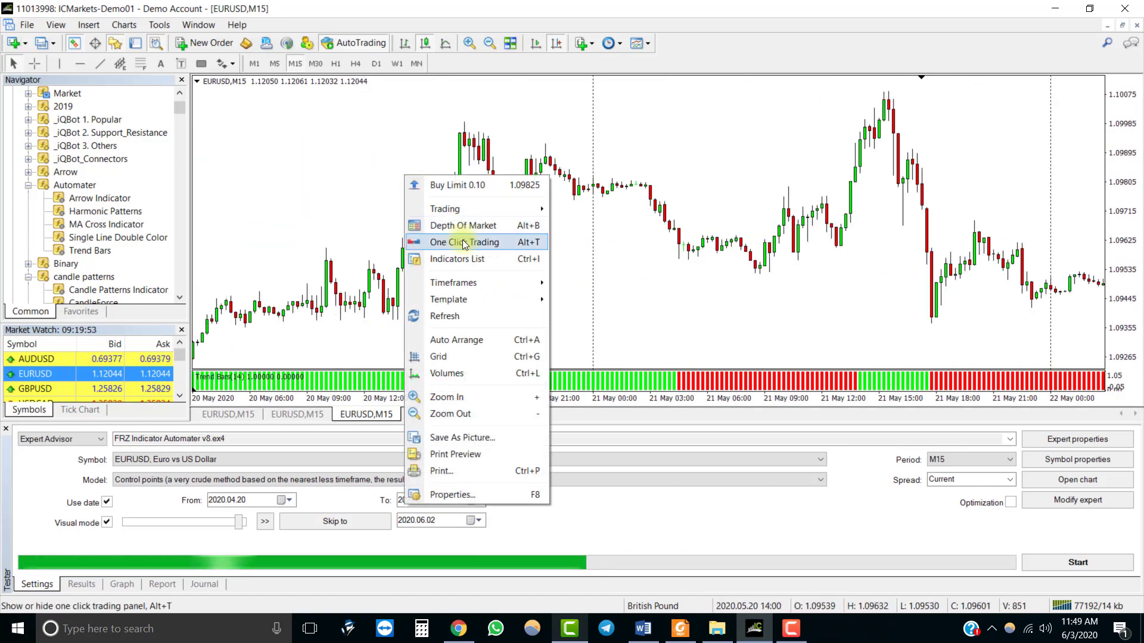
left_click(473, 260)
left_click(620, 194)
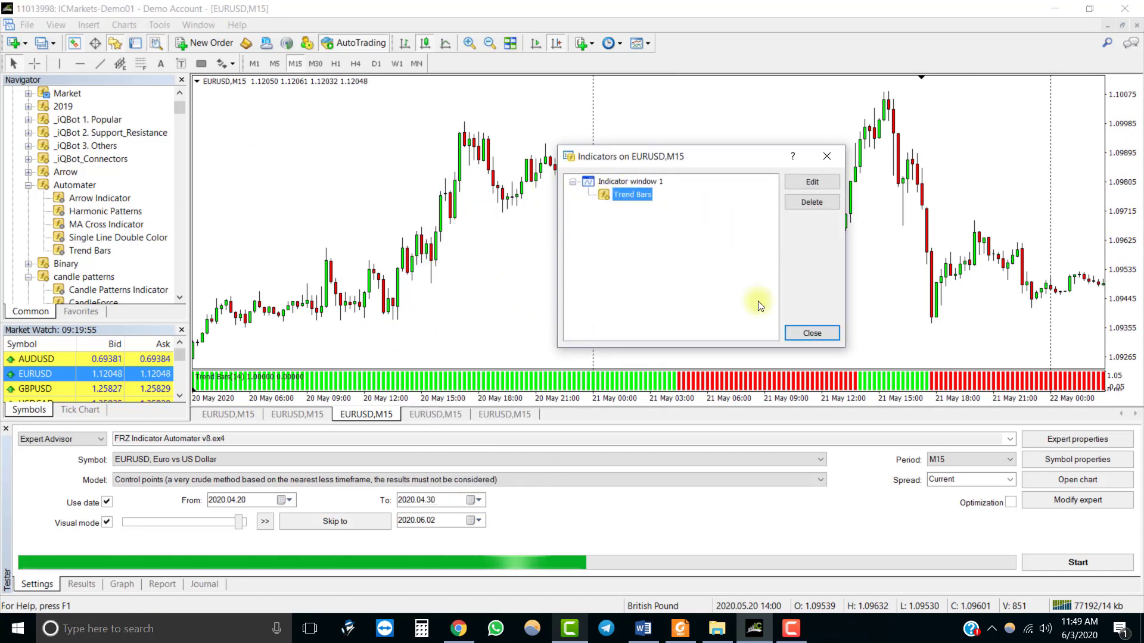
left_click(812, 333)
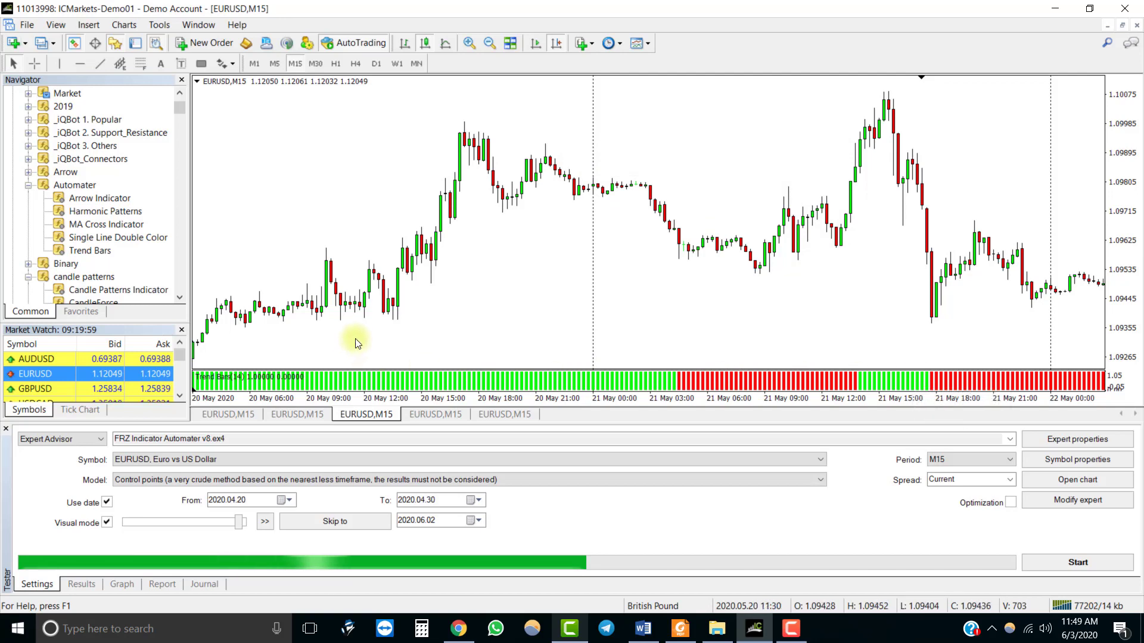
scroll(355, 339, "down", 10)
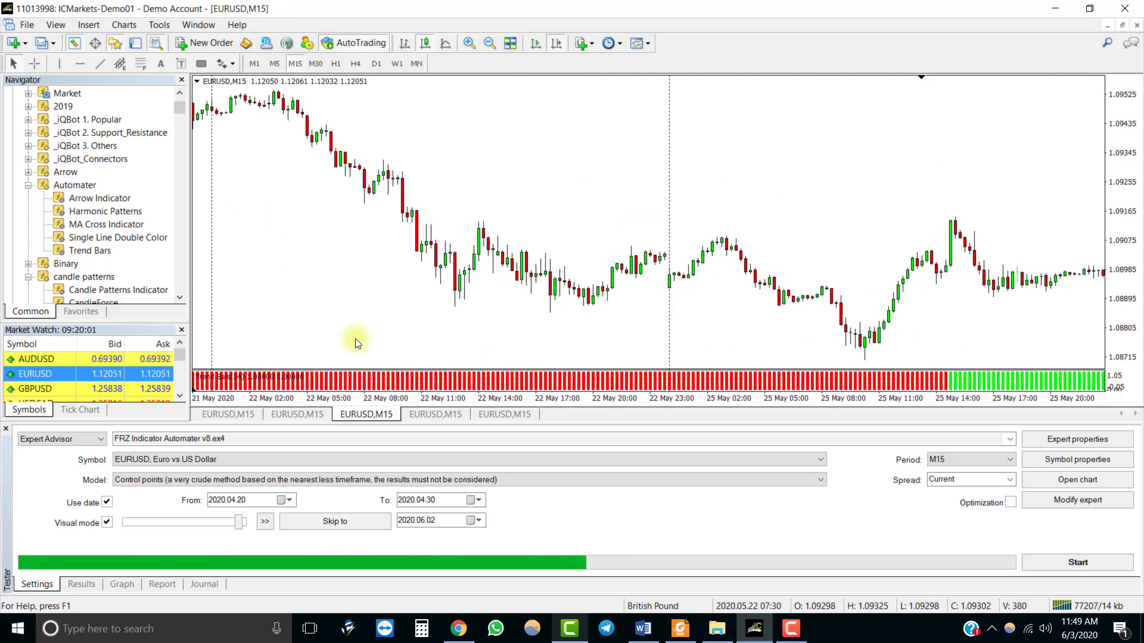
scroll(355, 339, "down", 3)
Add the Trend Bars indicator to the arrow indicator chart and reduce the height of its subwindow
left_click(240, 415)
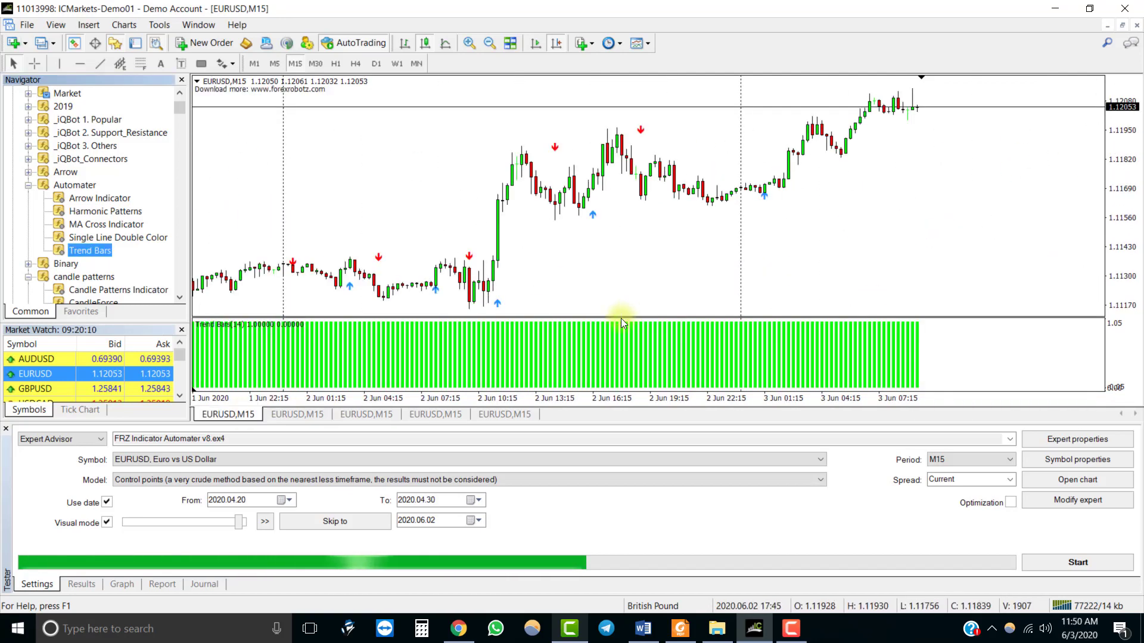
mouse_move(621, 318)
left_mouse_down()
mouse_move(614, 352)
mouse_move(619, 335)
left_mouse_up()
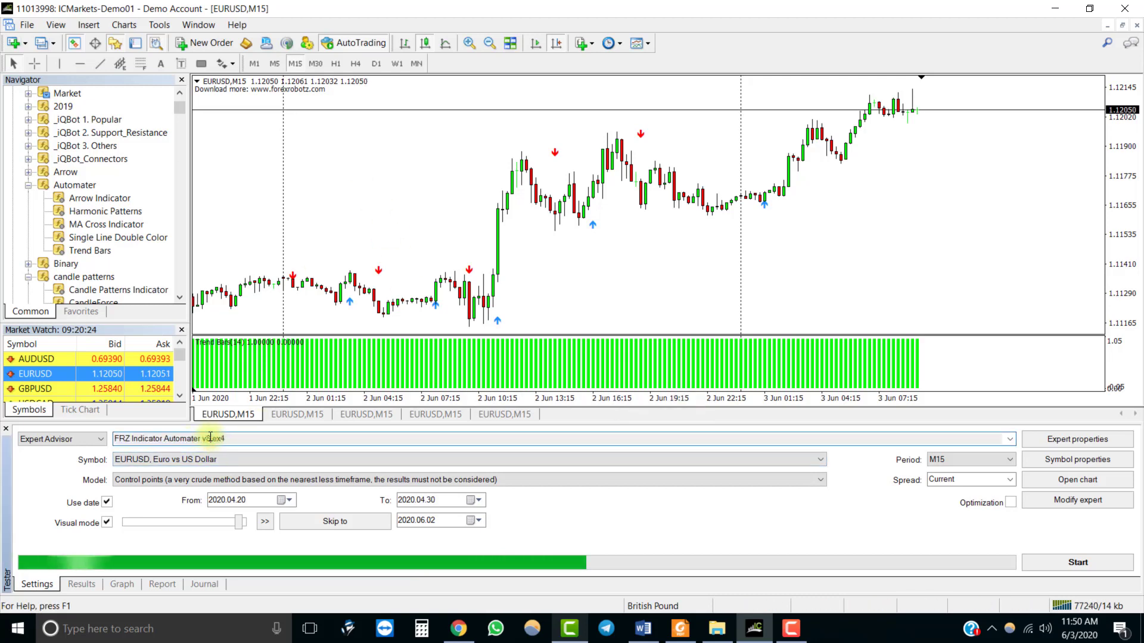
Save the arrow and Trend Bars chart as template FRZ Indicator Automater v8.tpl, overwriting the existing file
right_click(407, 152)
mouse_move(499, 292)
left_click(593, 293)
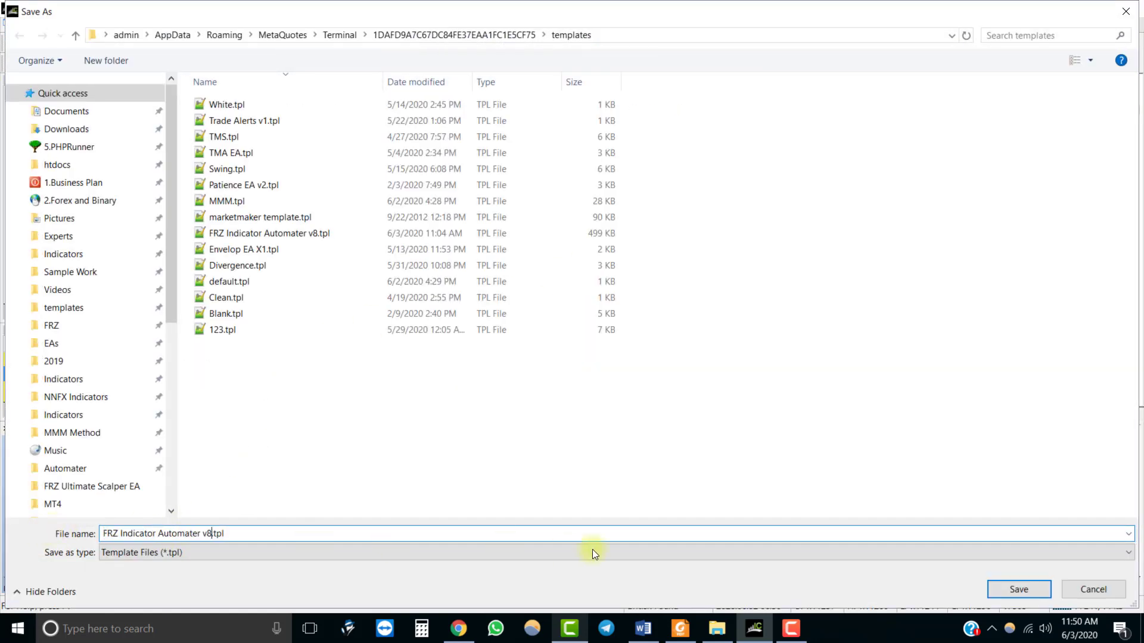
left_click(1019, 591)
left_click(589, 319)
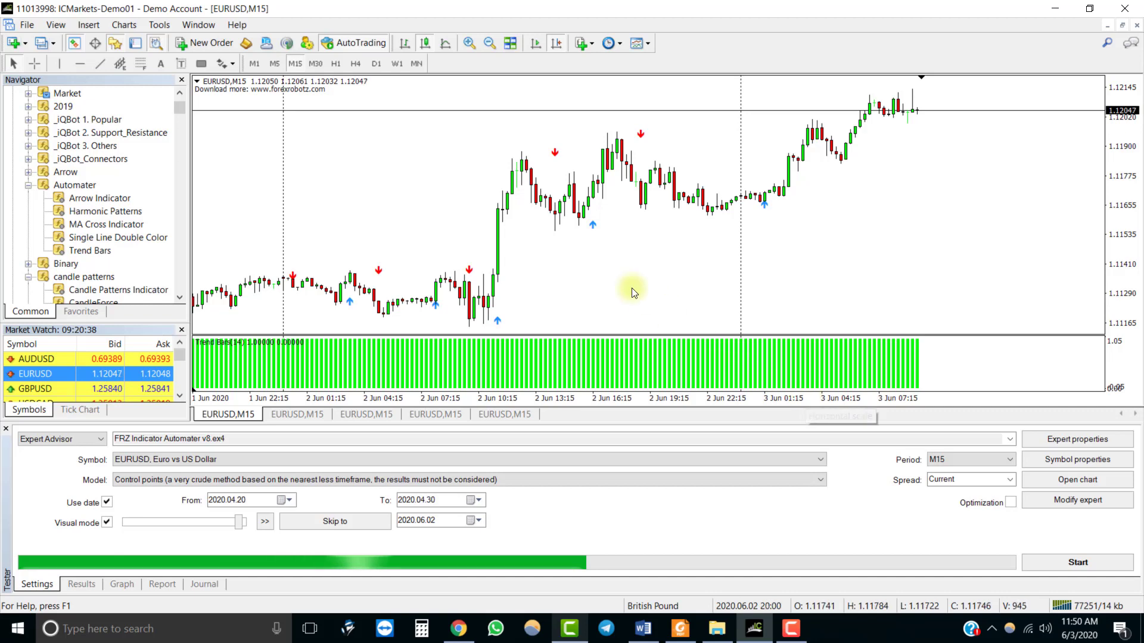
Check the buy and sell arrow color IDs in the Arrow Indicator's properties
right_click(379, 273)
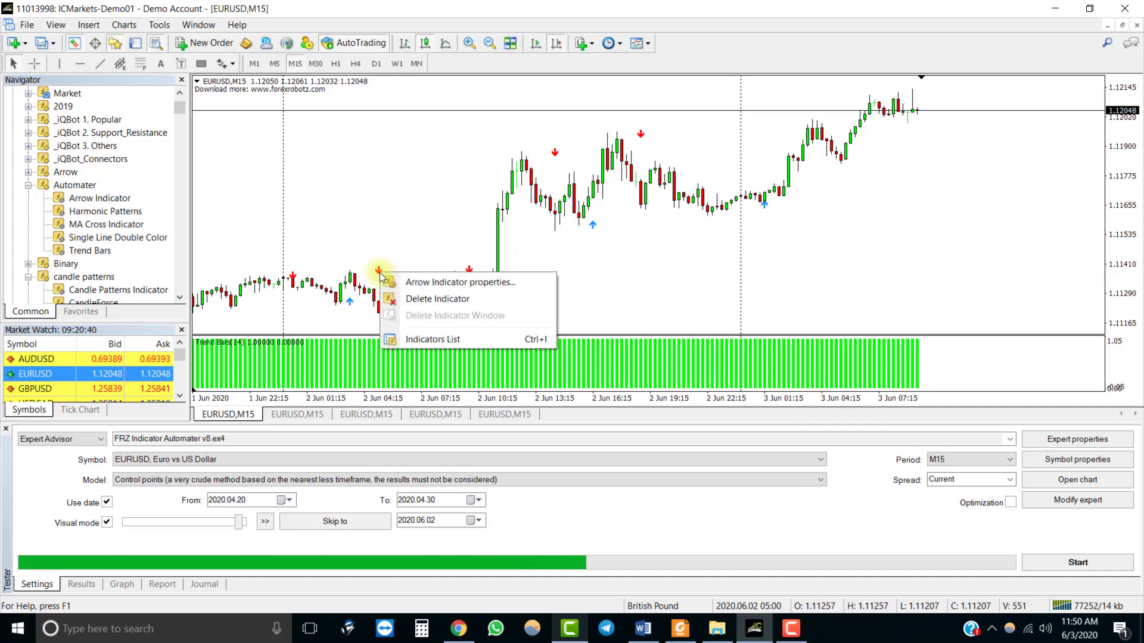
left_click(384, 282)
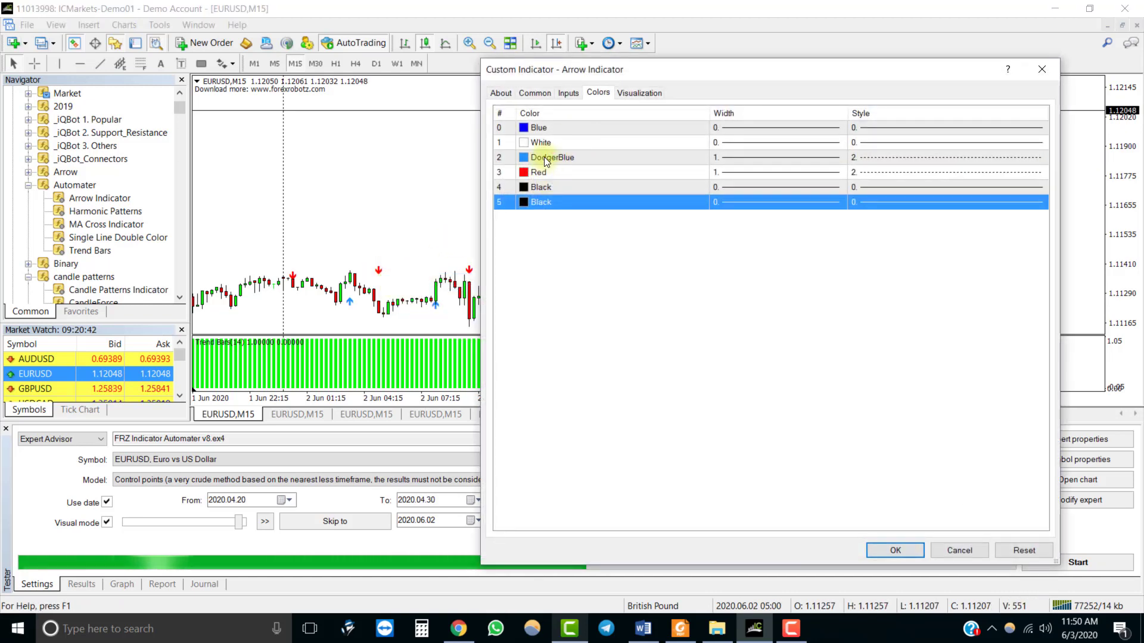
left_click(545, 156)
left_click(555, 174)
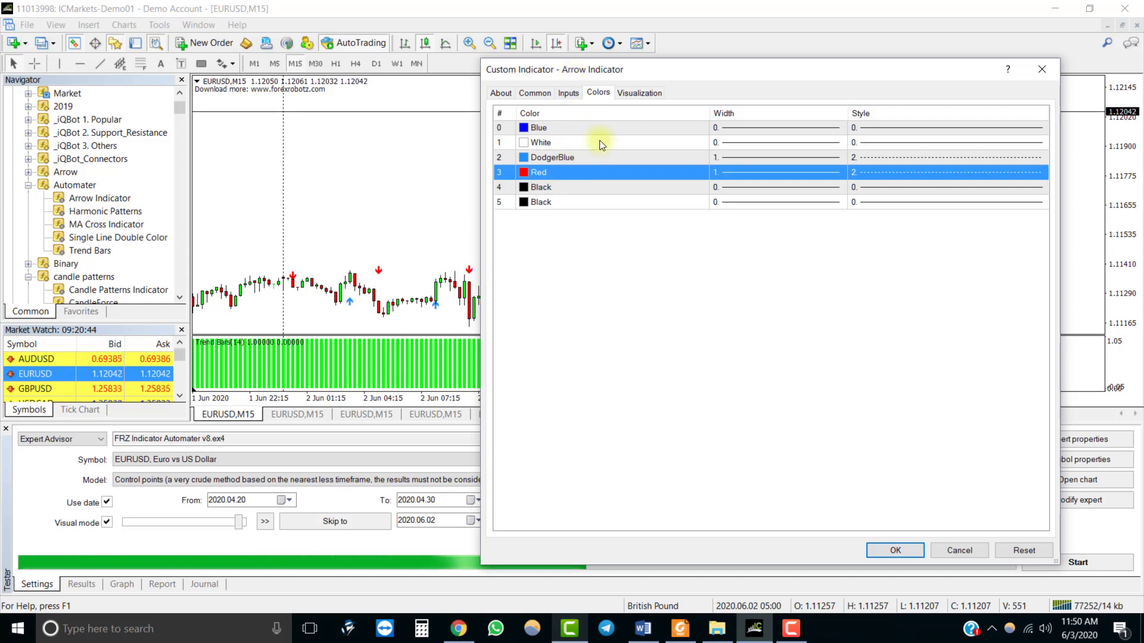
left_click(894, 550)
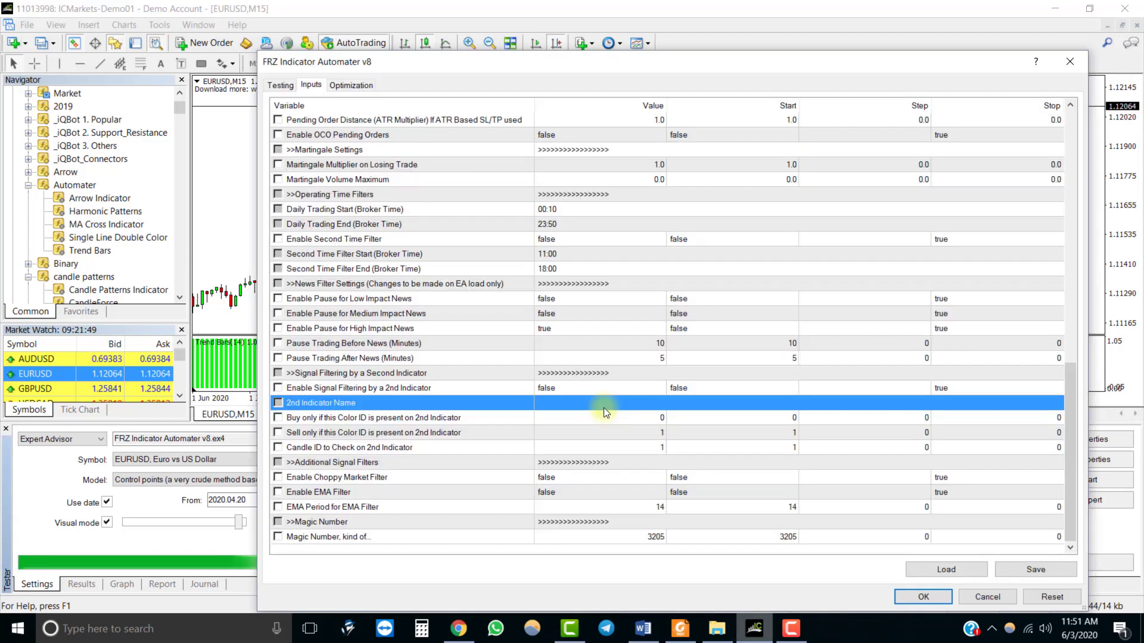
Set the EA's 2nd Indicator Name to Automater/Trend Bars and accept the inputs
double_click(602, 403)
type("Automater/Trend Bars")
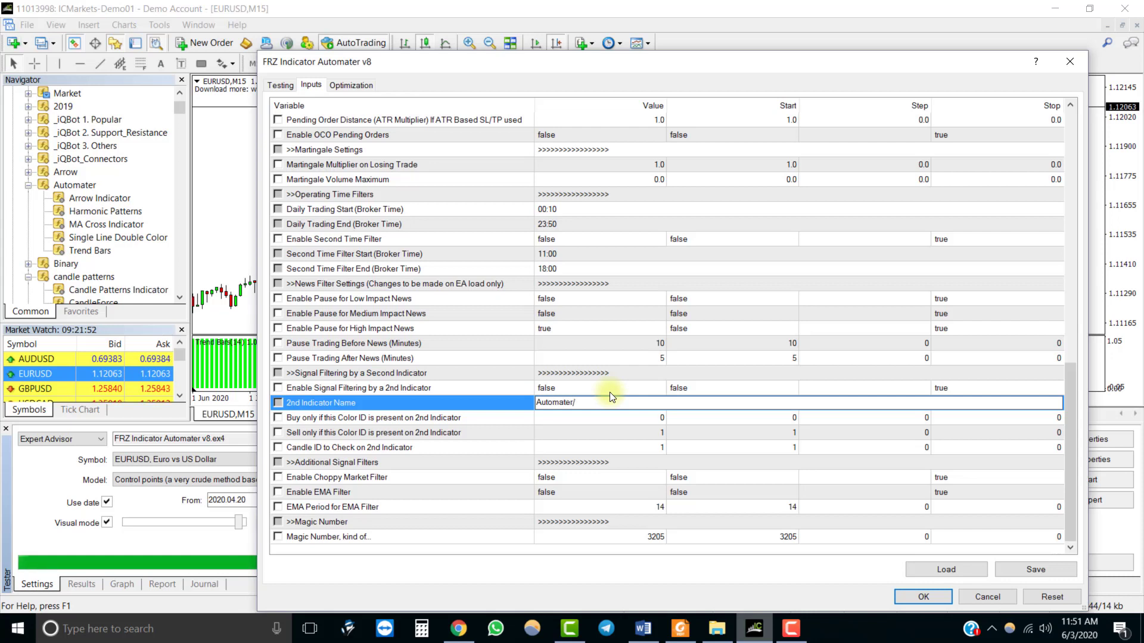
left_click(651, 423)
left_click(910, 600)
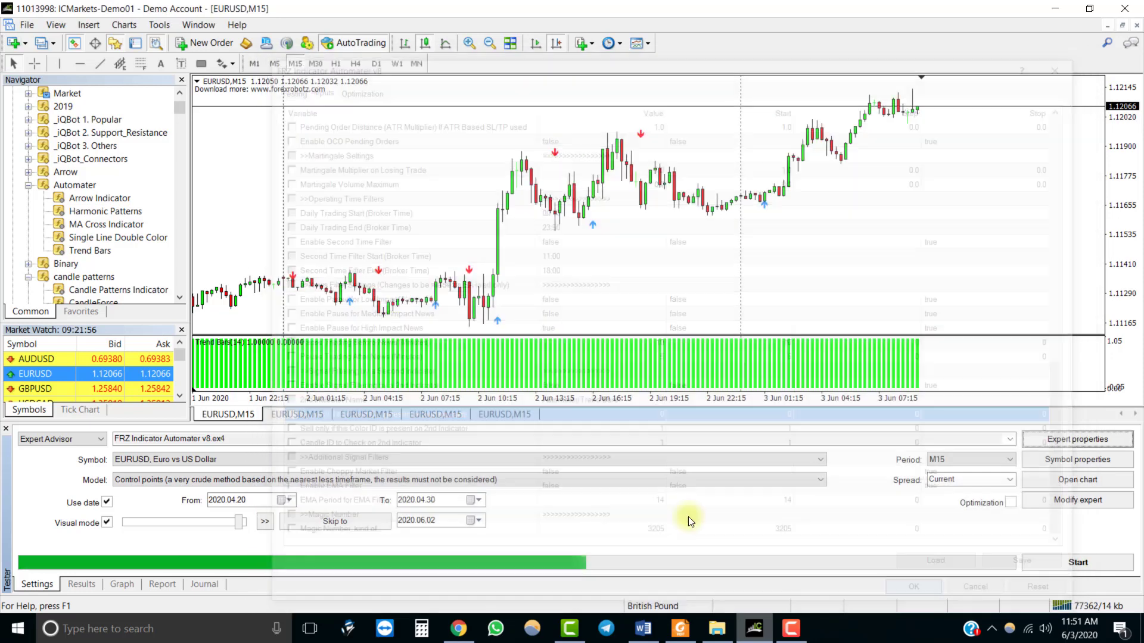
Check the Lime and Red color IDs in the Trend Bars indicator's properties
right_click(458, 363)
left_click(475, 364)
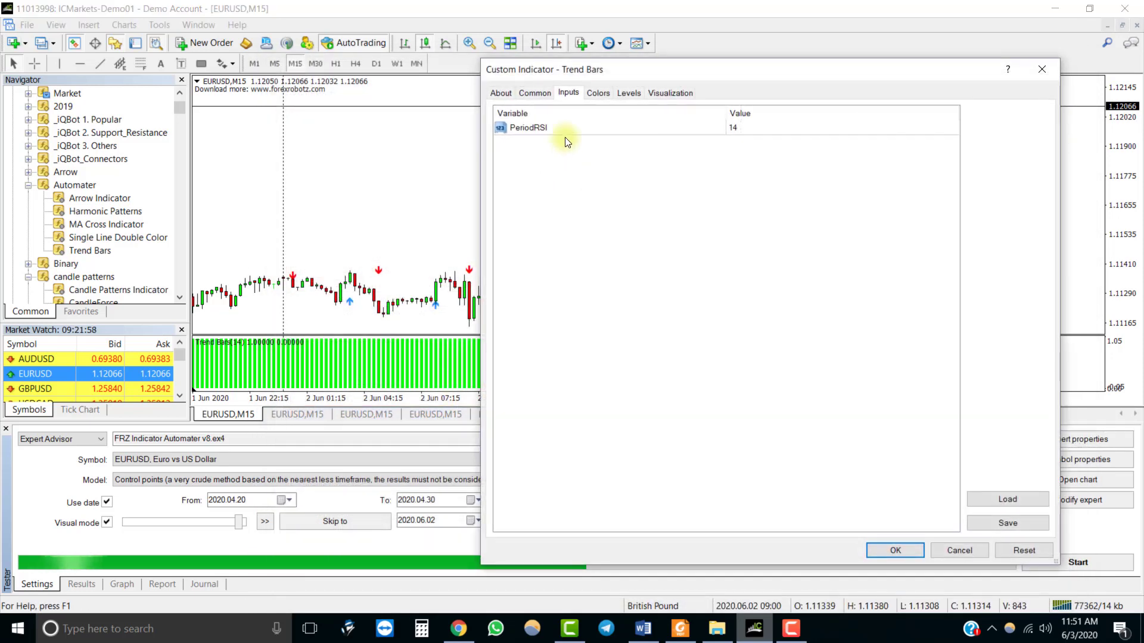
left_click(599, 94)
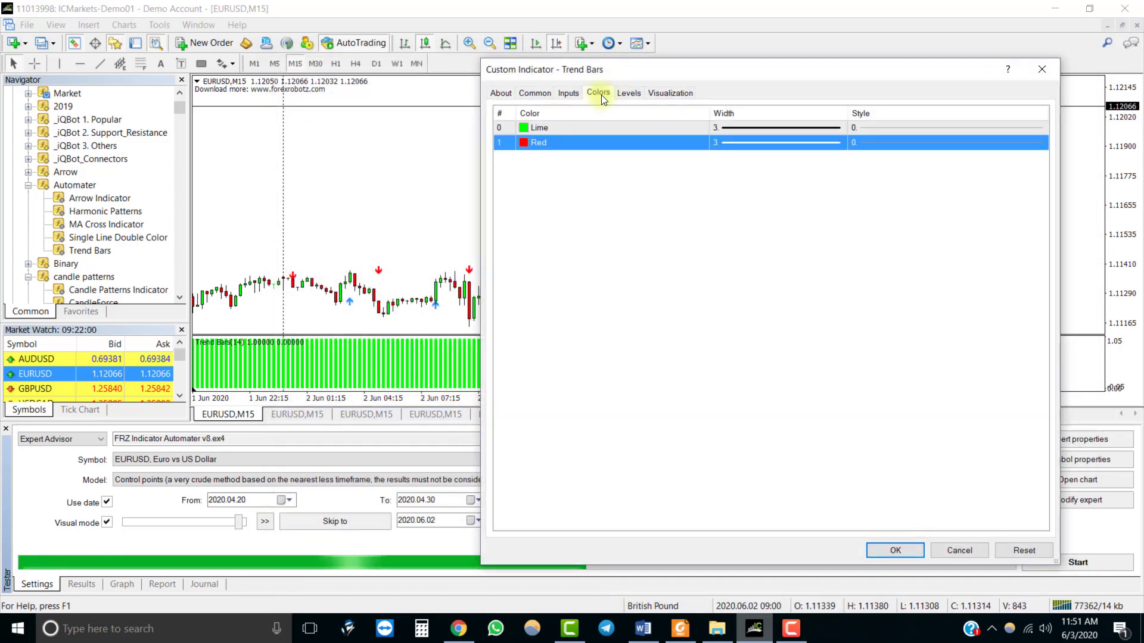
left_click(547, 127)
left_click(557, 140)
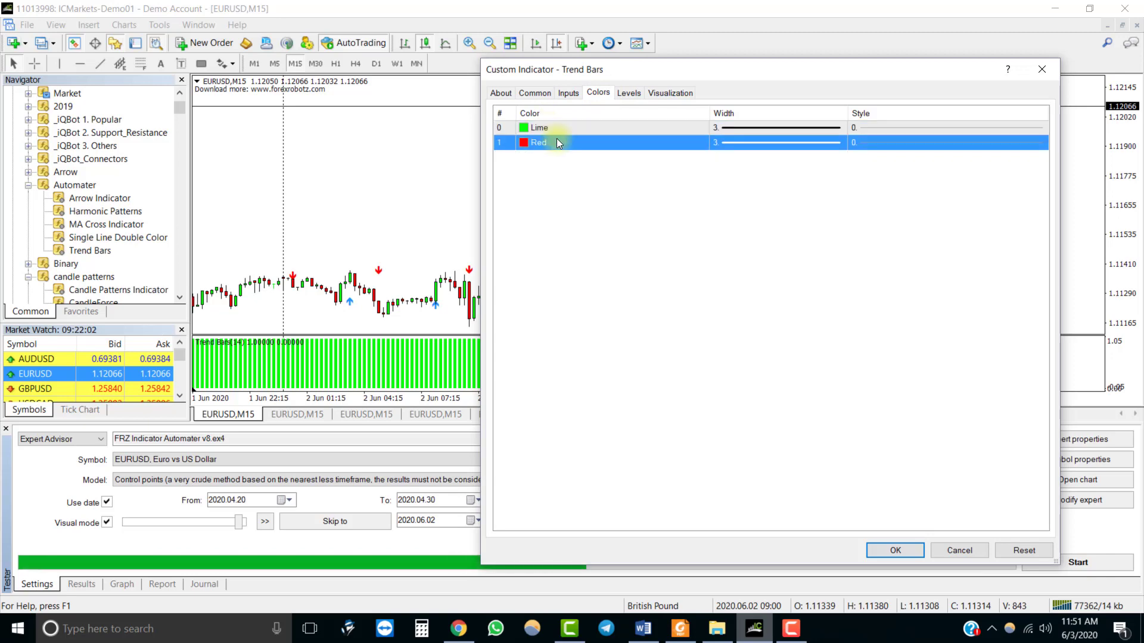
left_click(565, 132)
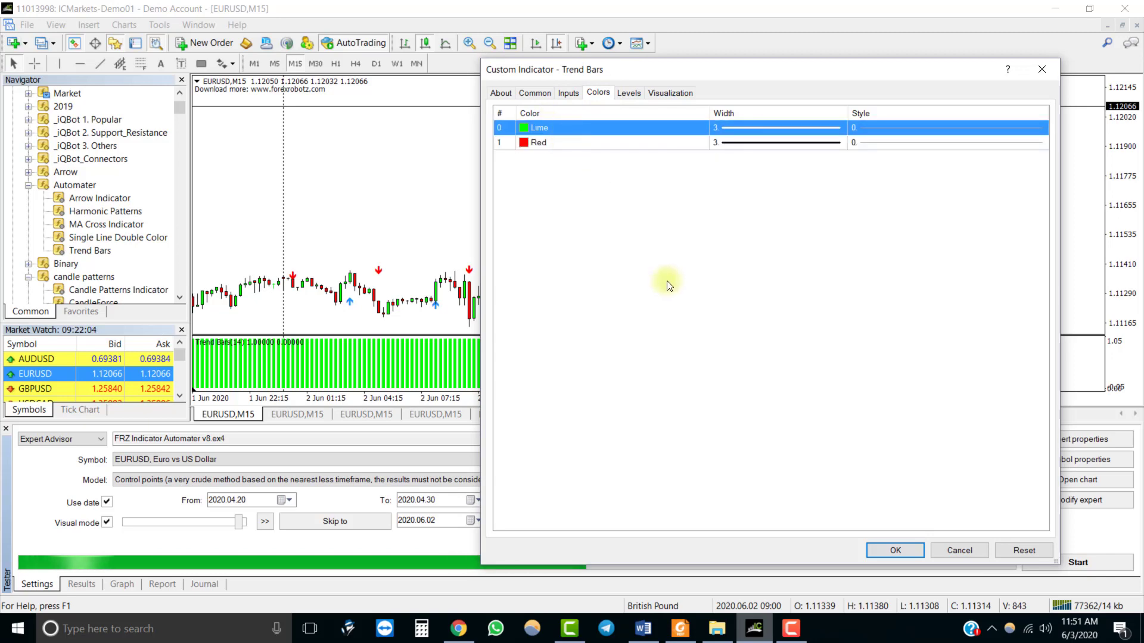
left_click(895, 549)
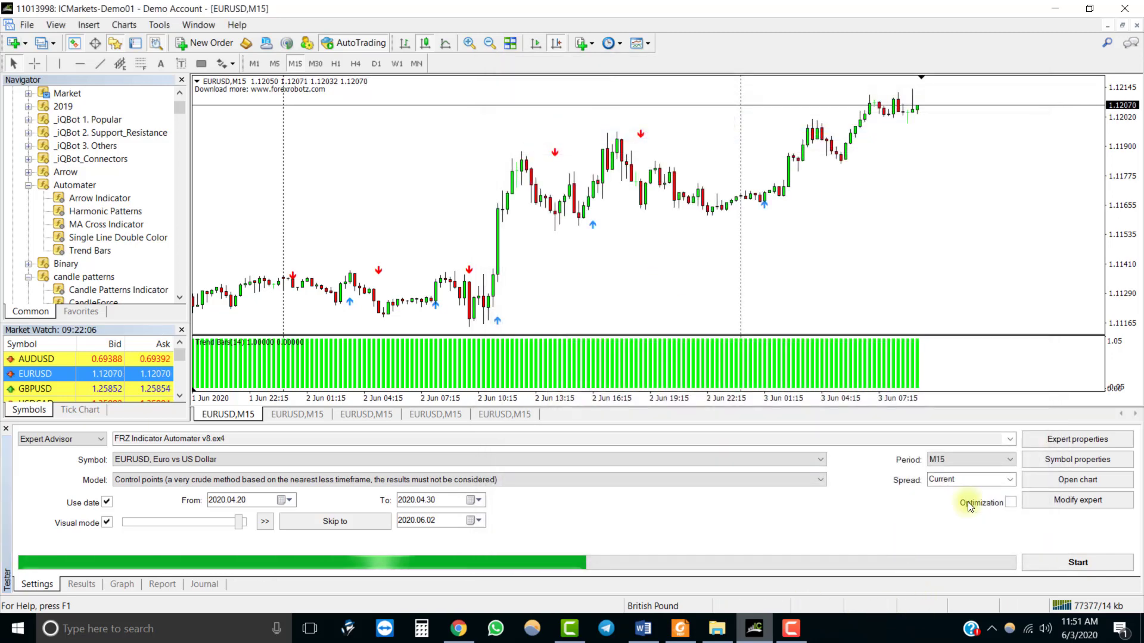
Review the EA's buy color ID, sell color ID and candle ID inputs for the 2nd indicator
left_click(1064, 439)
scroll(484, 288, "down", 7)
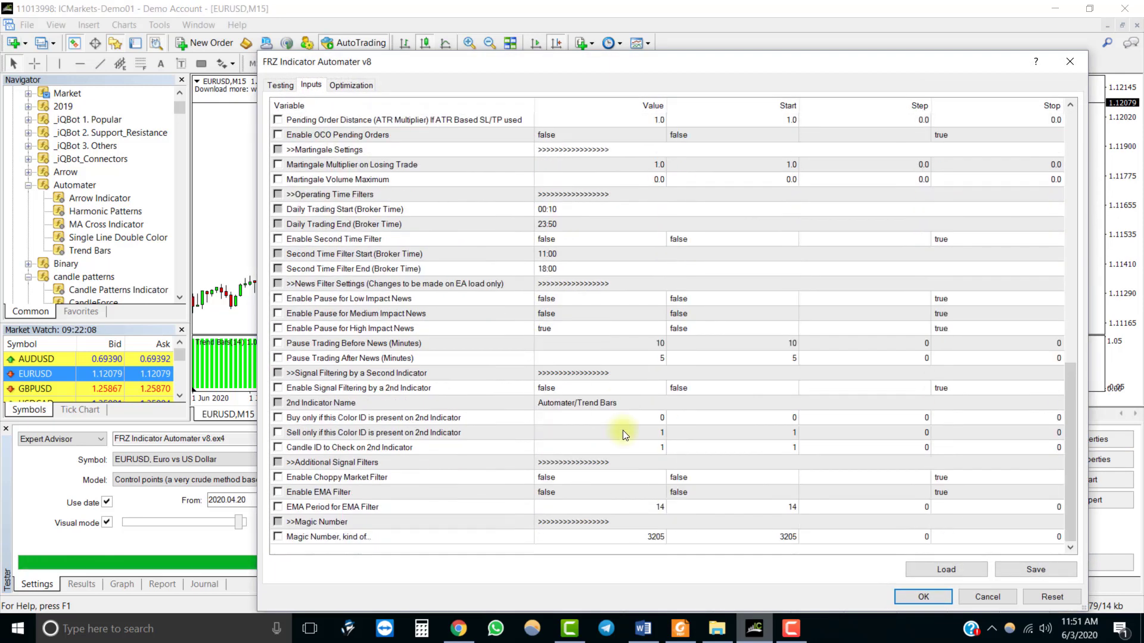
left_click(415, 433)
left_click(412, 418)
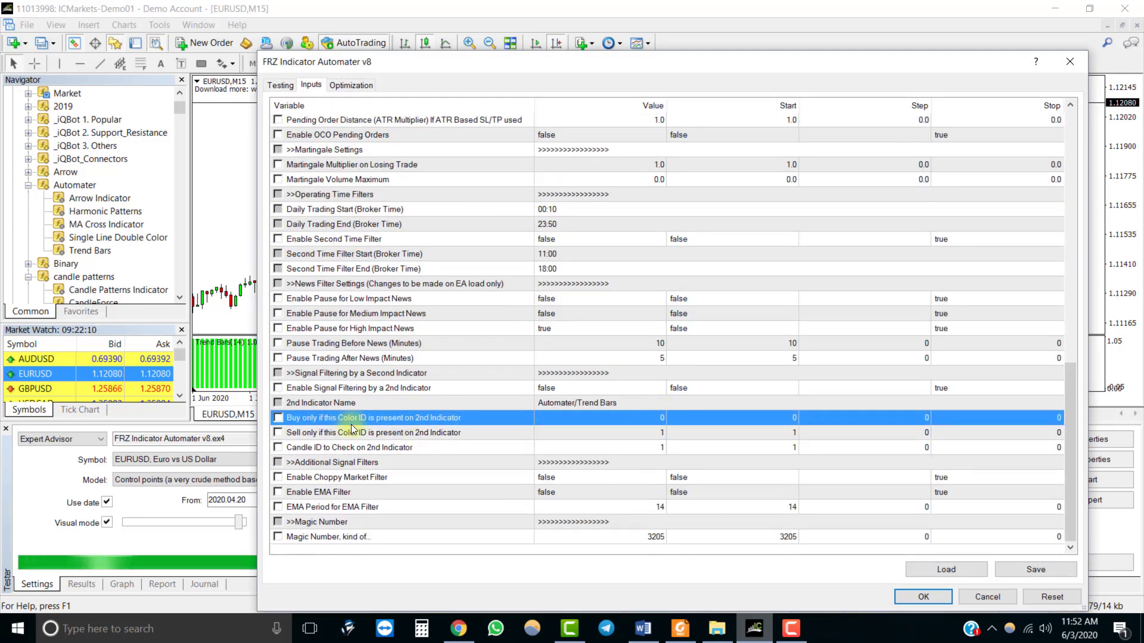
left_click(655, 417)
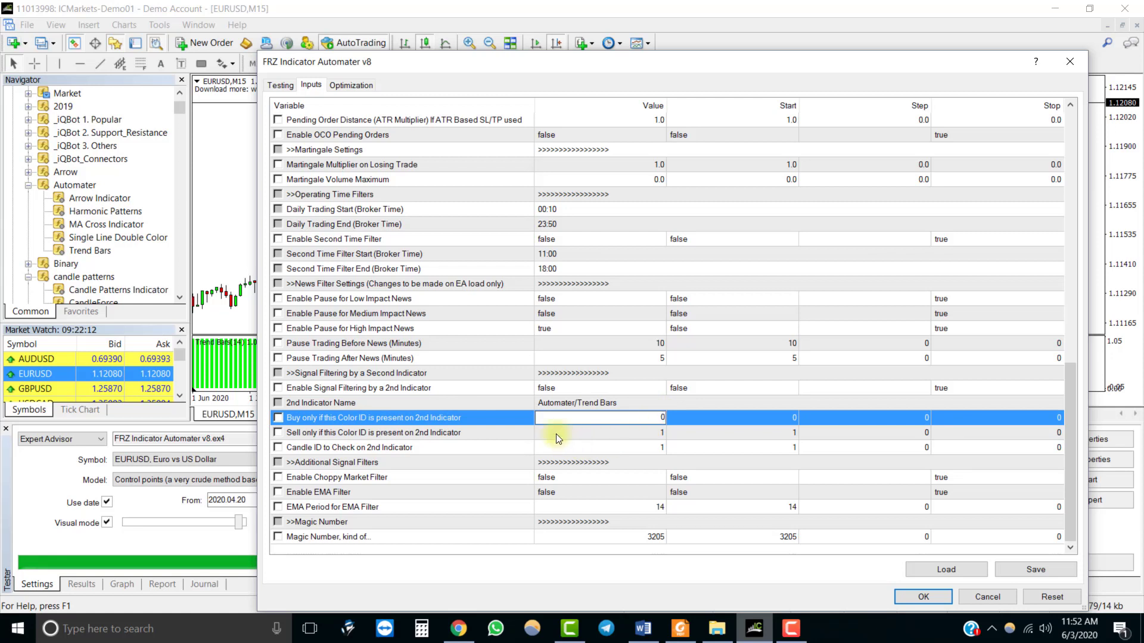
left_click(538, 433)
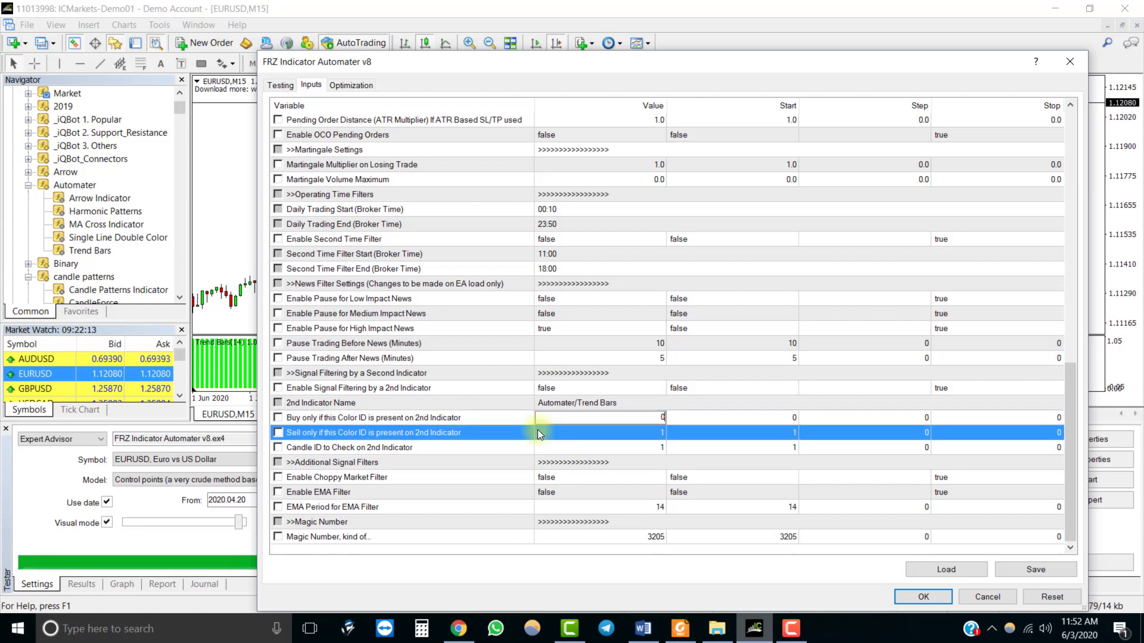
left_click(652, 420)
left_click(652, 433)
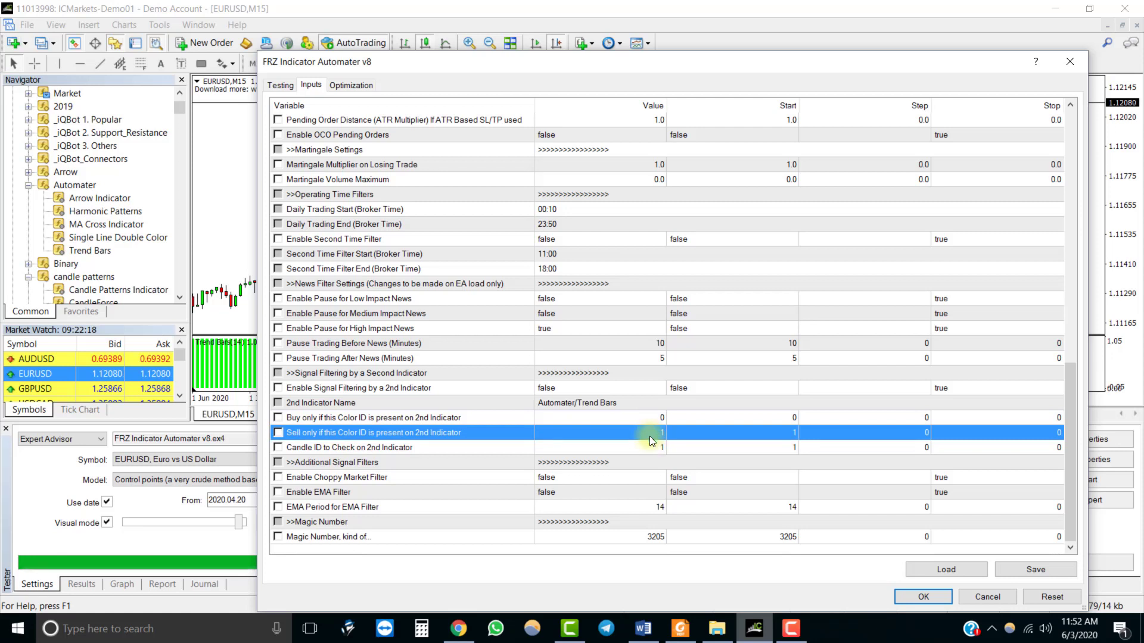
left_click(649, 444)
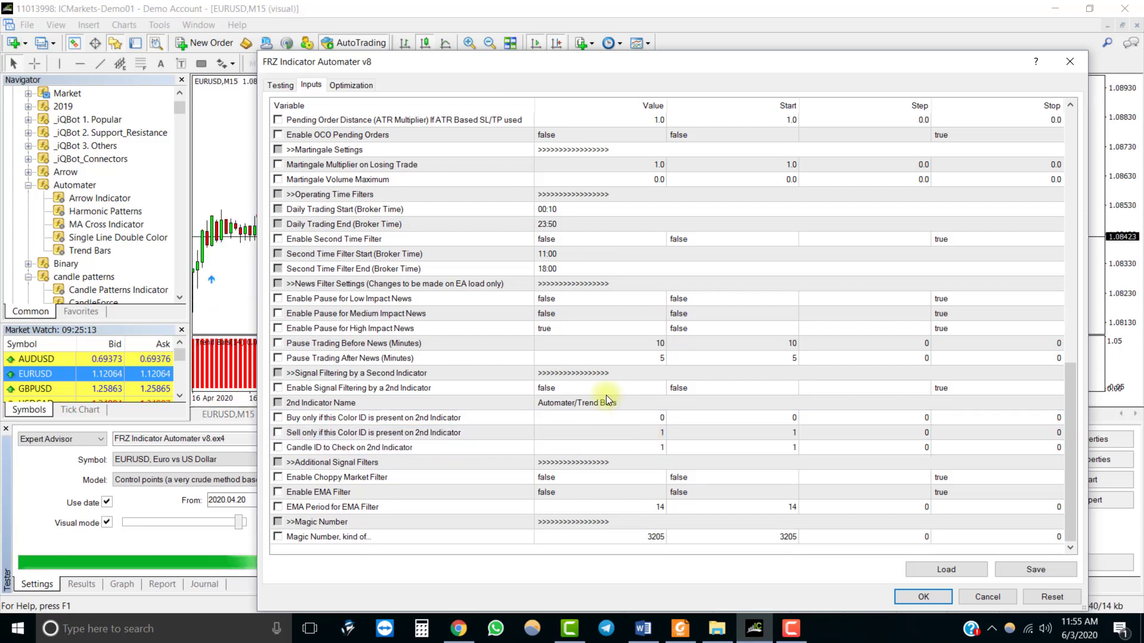
Set Enable Signal Filtering by a 2nd Indicator to true and accept the EA inputs
left_click(558, 387)
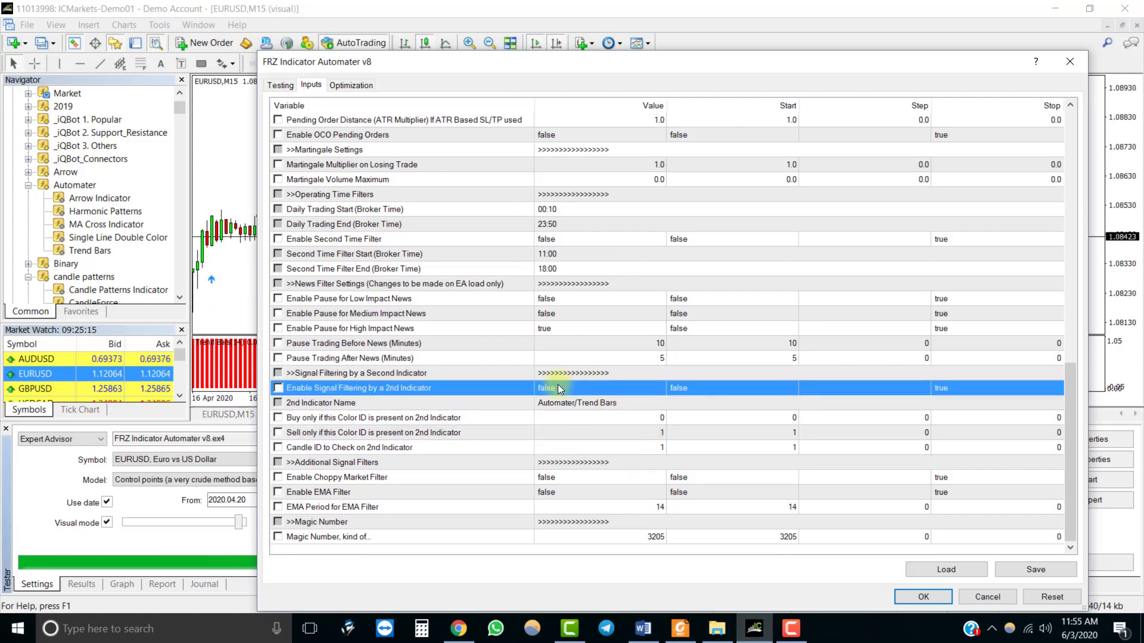
left_click(569, 386)
left_click(561, 414)
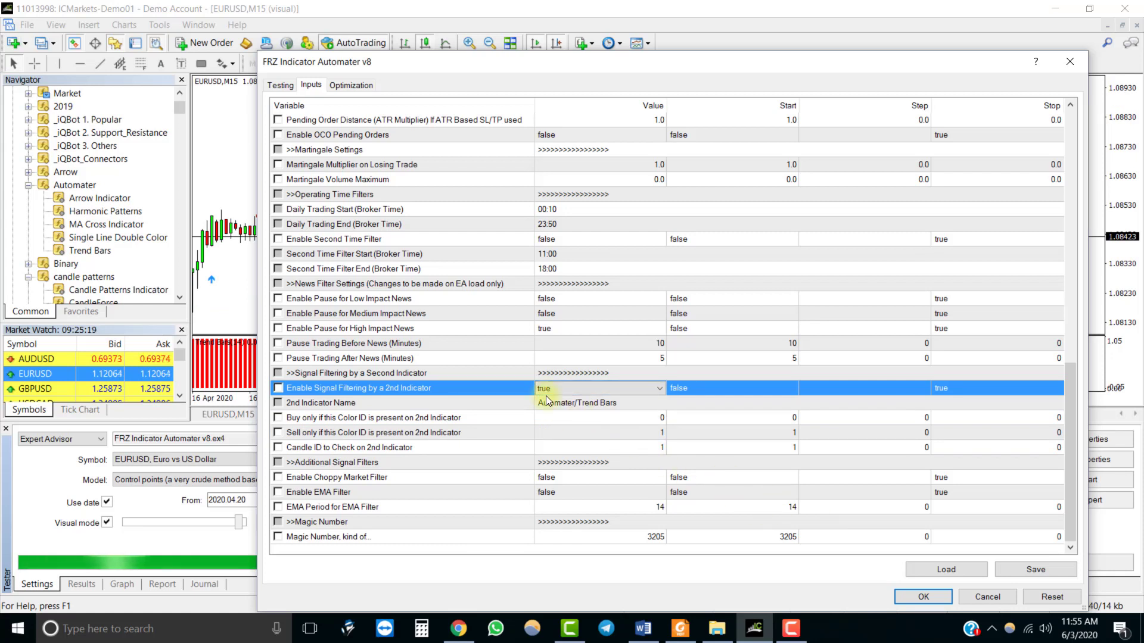
left_click(913, 595)
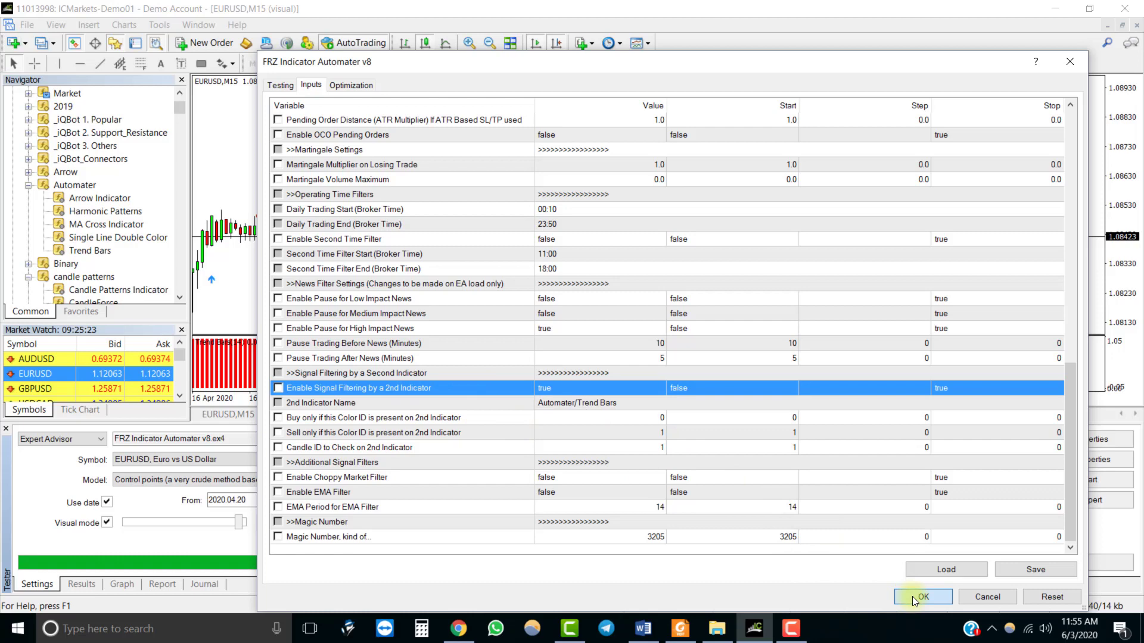
left_click(912, 596)
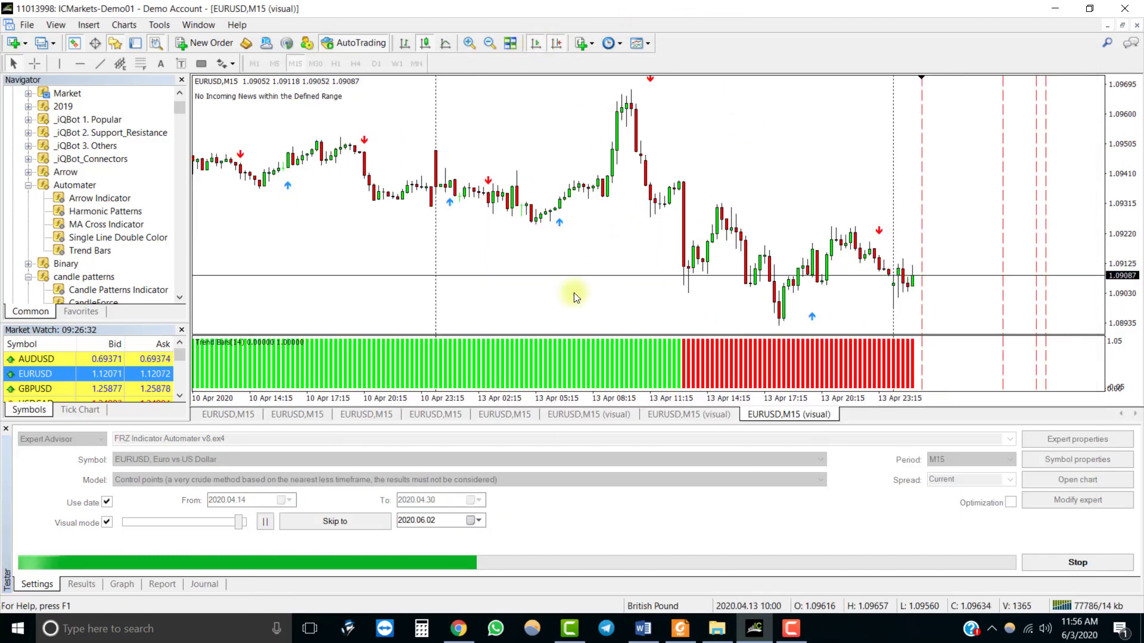
Pause the visual backtest at the 14 April buy arrow and the following sell arrow, comparing each with the Trend Bars color
left_click(264, 521)
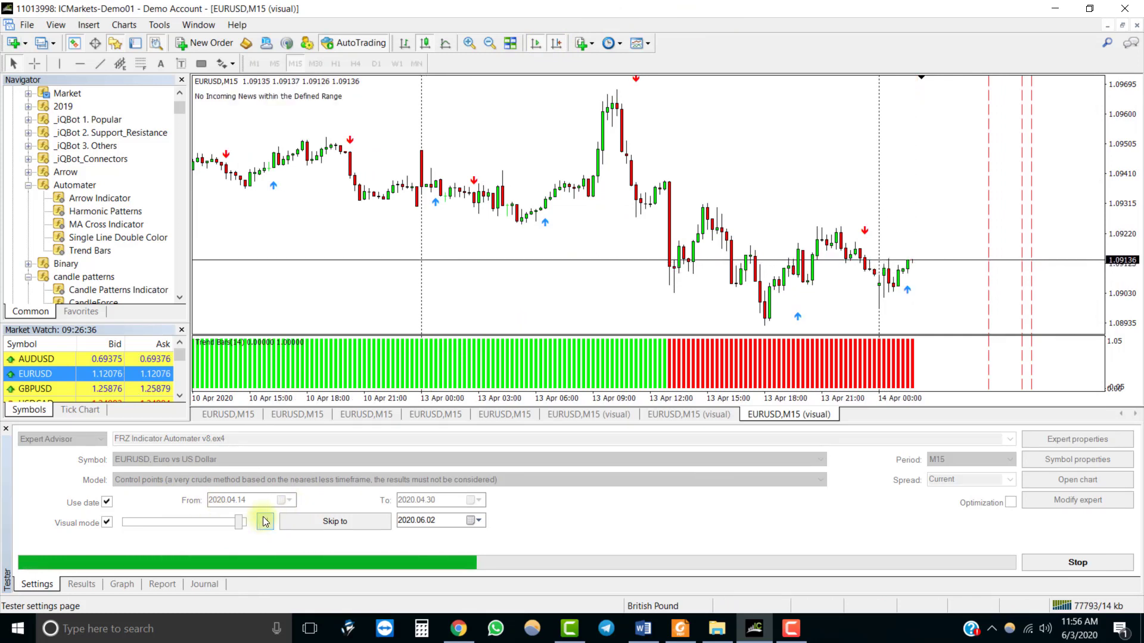
left_click(266, 522)
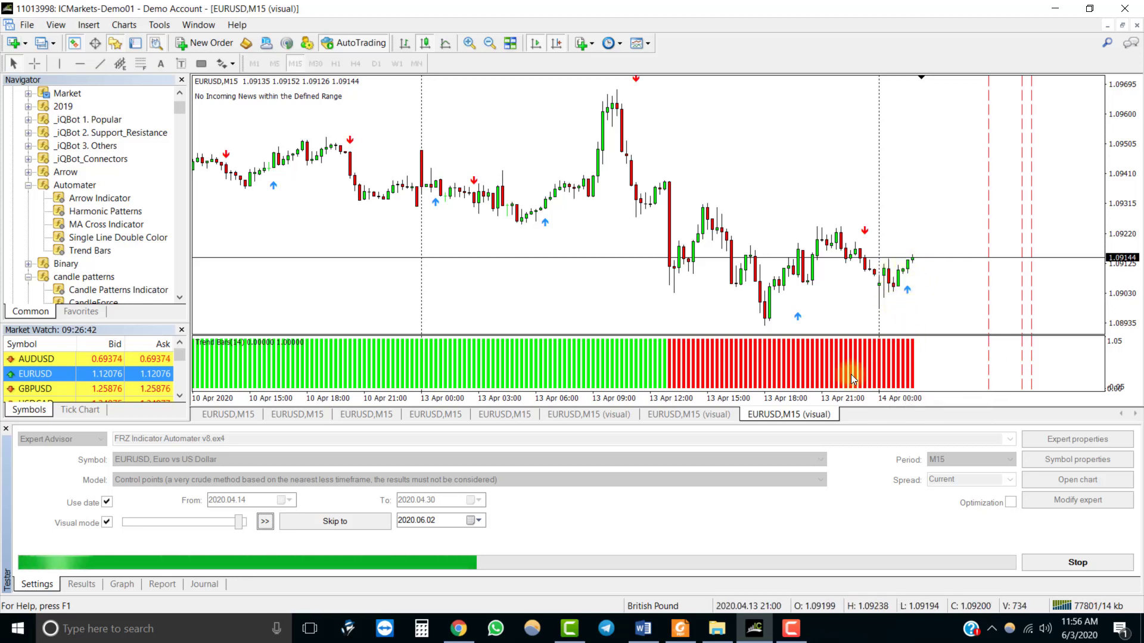
left_click(268, 520)
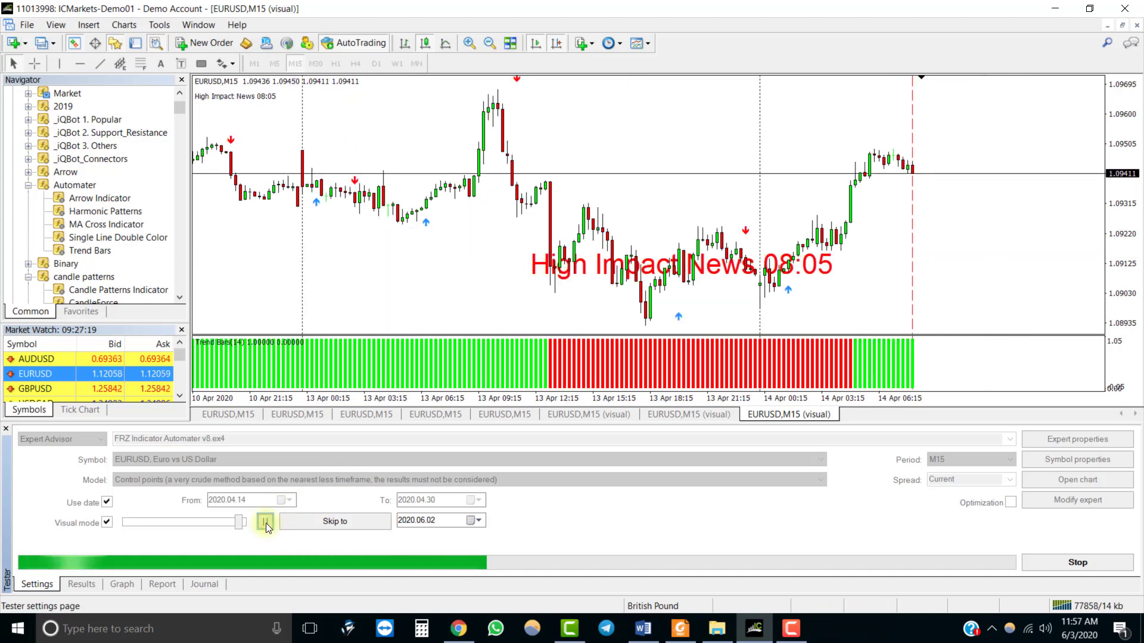
left_click(265, 523)
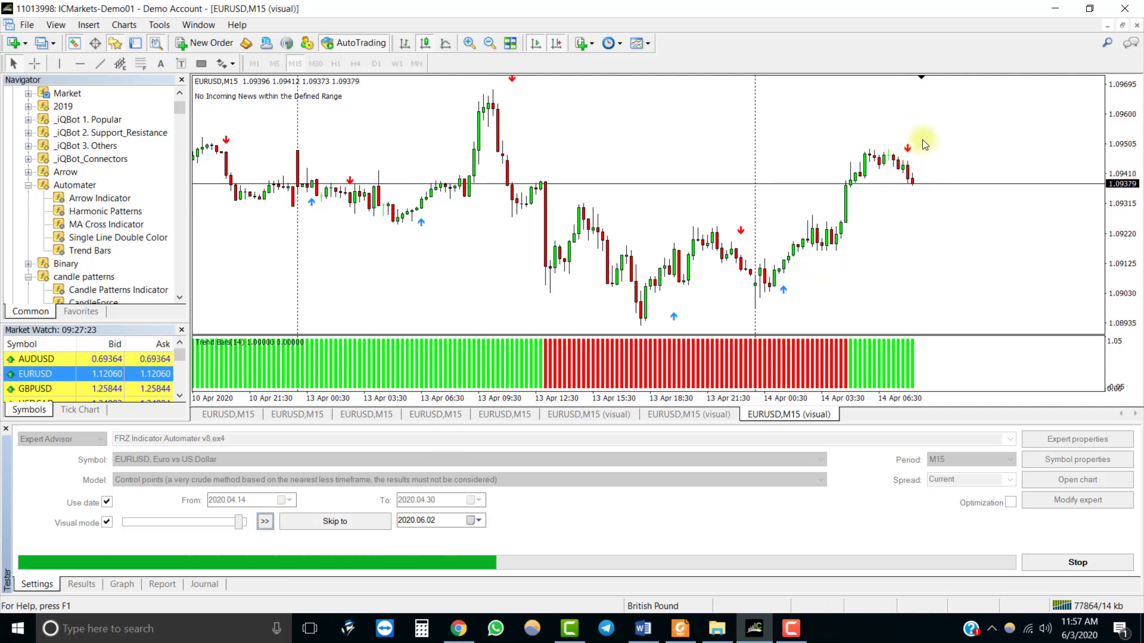
mouse_move(870, 353)
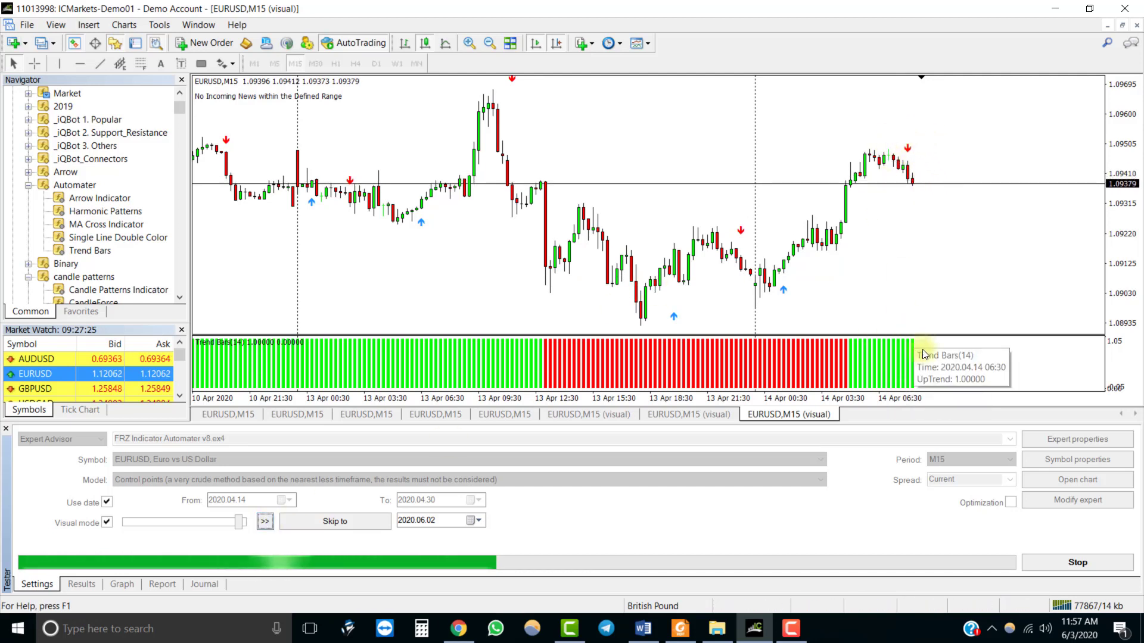
Run the backtest to the next buy arrow and pause to compare the buy trade with the Trend Bars color, then continue
left_click(262, 524)
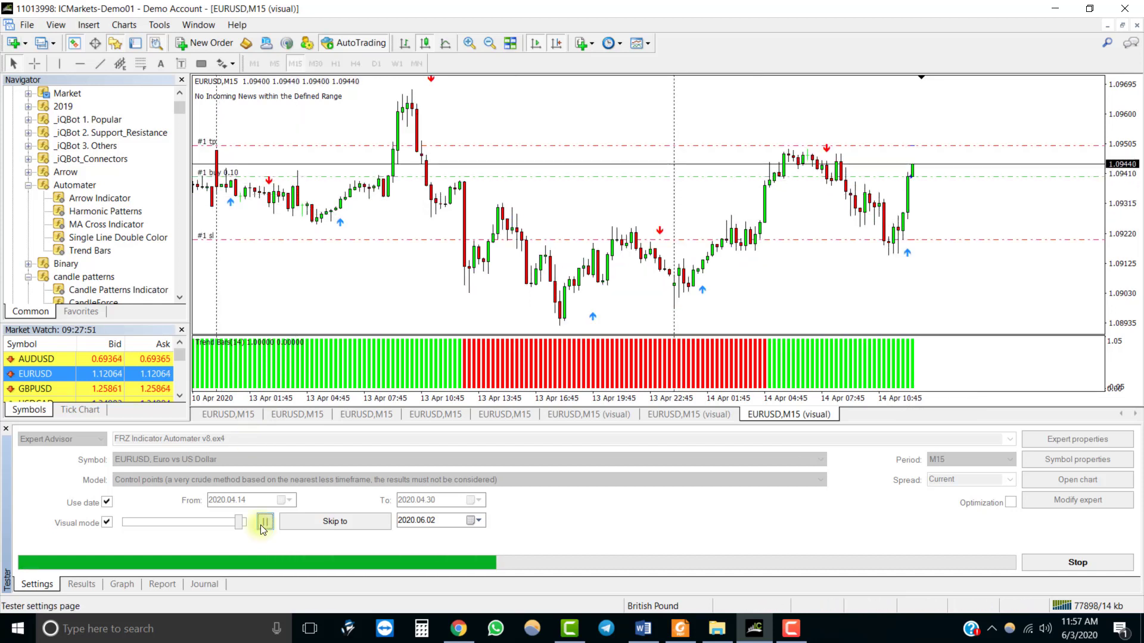
left_click(262, 523)
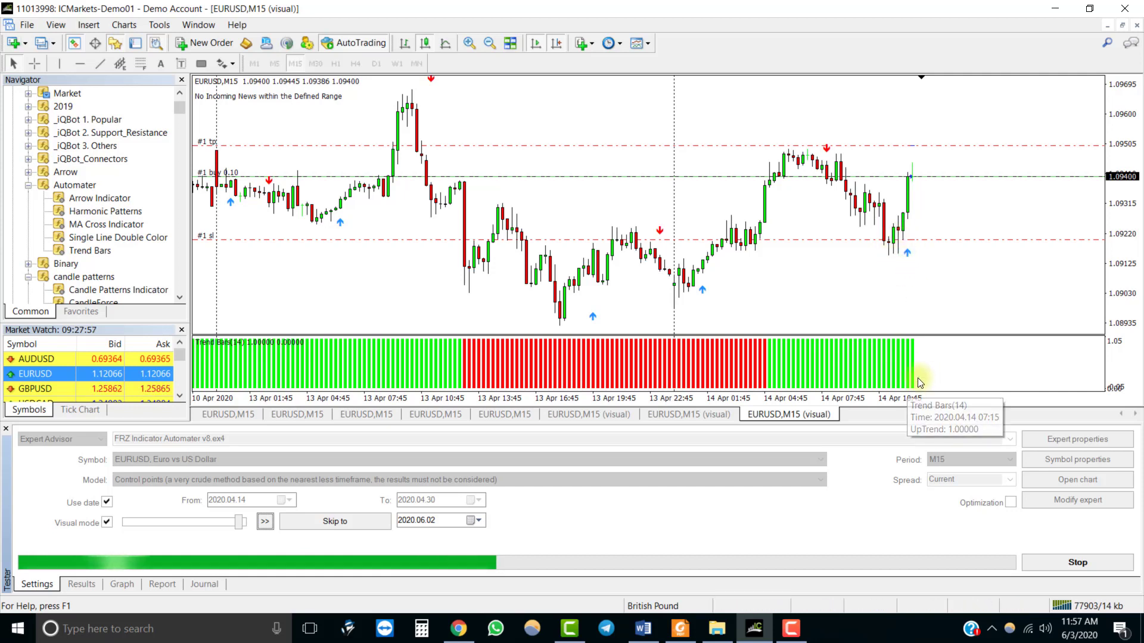
left_click(263, 522)
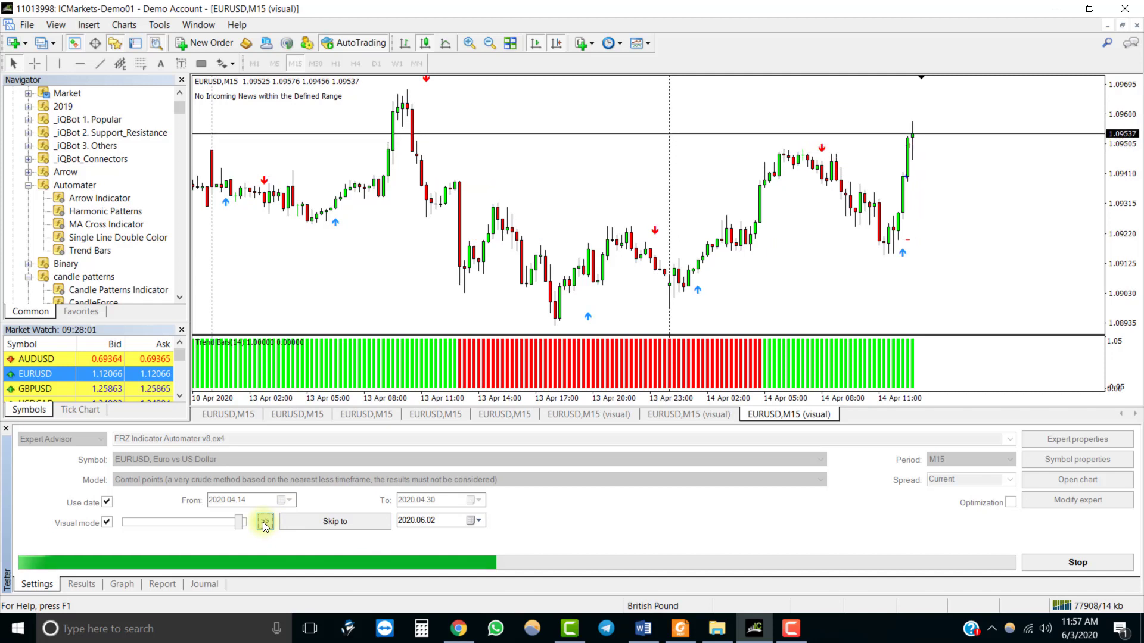